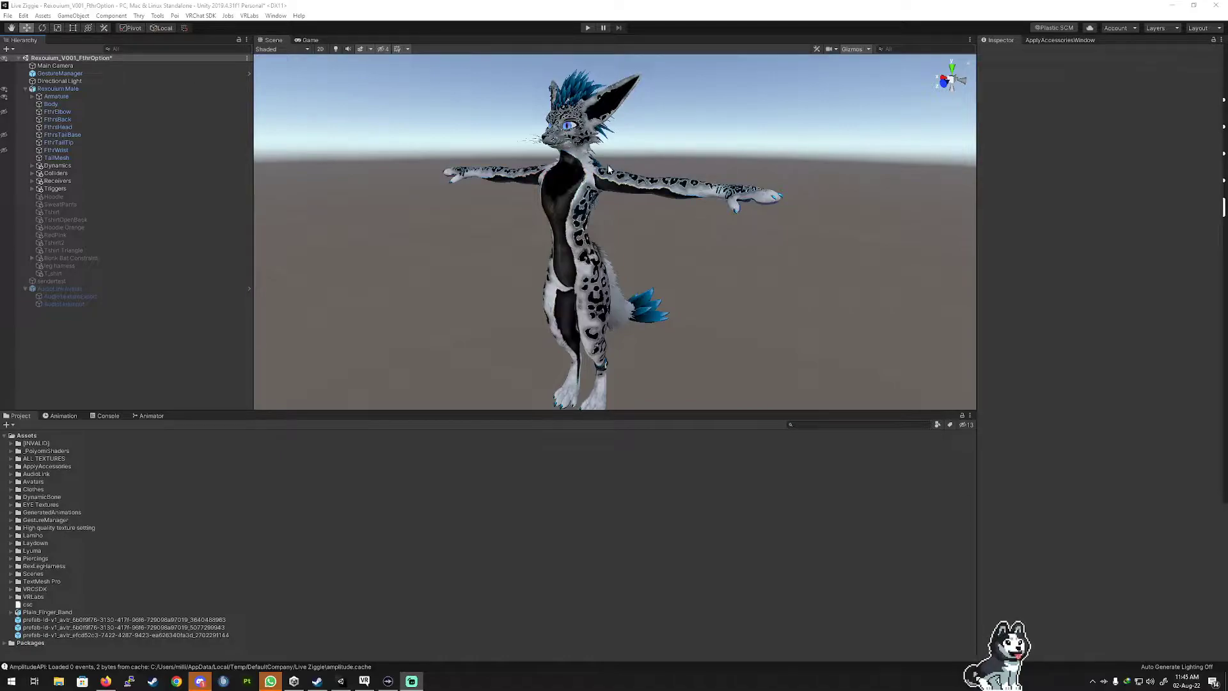
Inspect the avatar's feathers, face, arms and tail from several angles in the scene.
right_drag(751, 255, 611, 348)
key(d)
key(w)
key(s)
right_drag(683, 208, 872, 104)
key(d)
mouse_move(607, 205)
right_down()
mouse_move(605, 179)
mouse_move(472, 218)
mouse_move(674, 210)
mouse_move(718, 307)
mouse_move(639, 205)
mouse_move(627, 215)
right_up()
key(w)
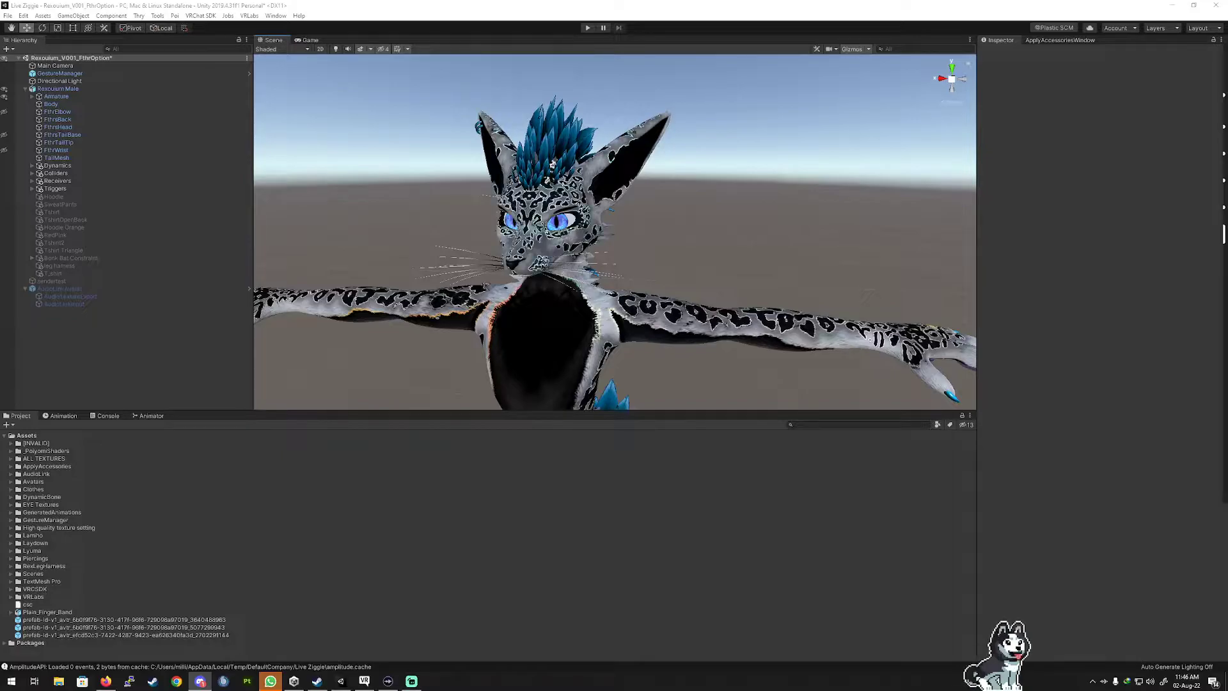
alt+drag(531, 272, 590, 342)
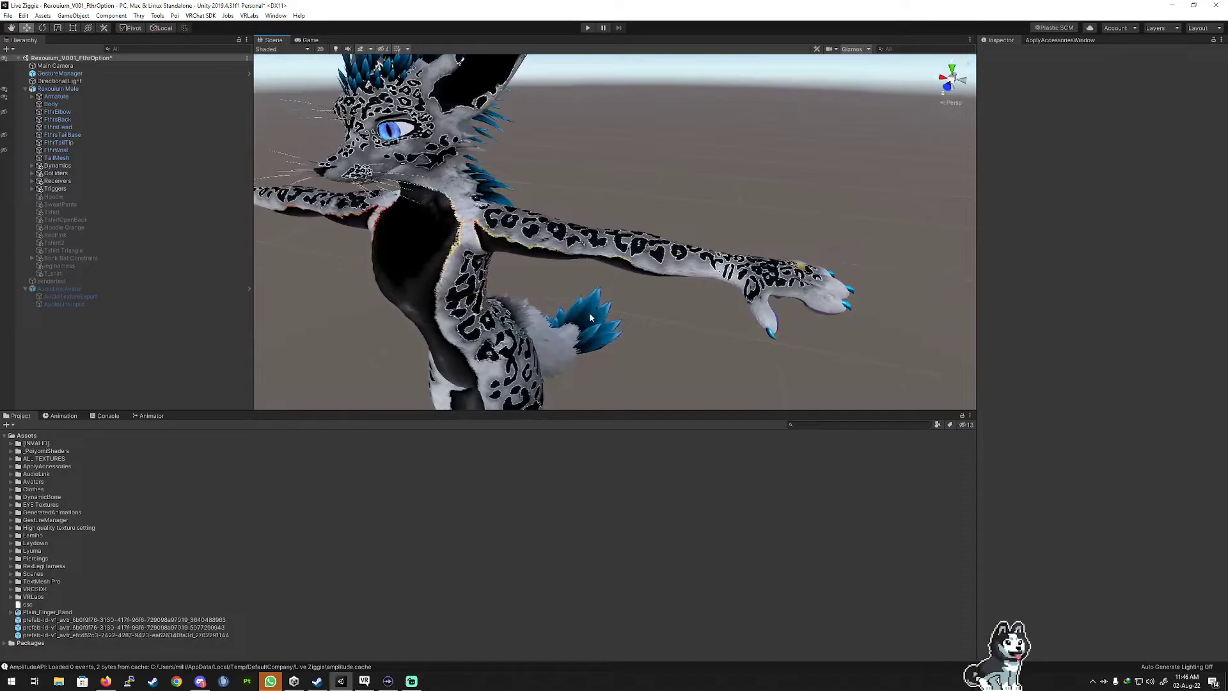
alt+drag(485, 204, 503, 250)
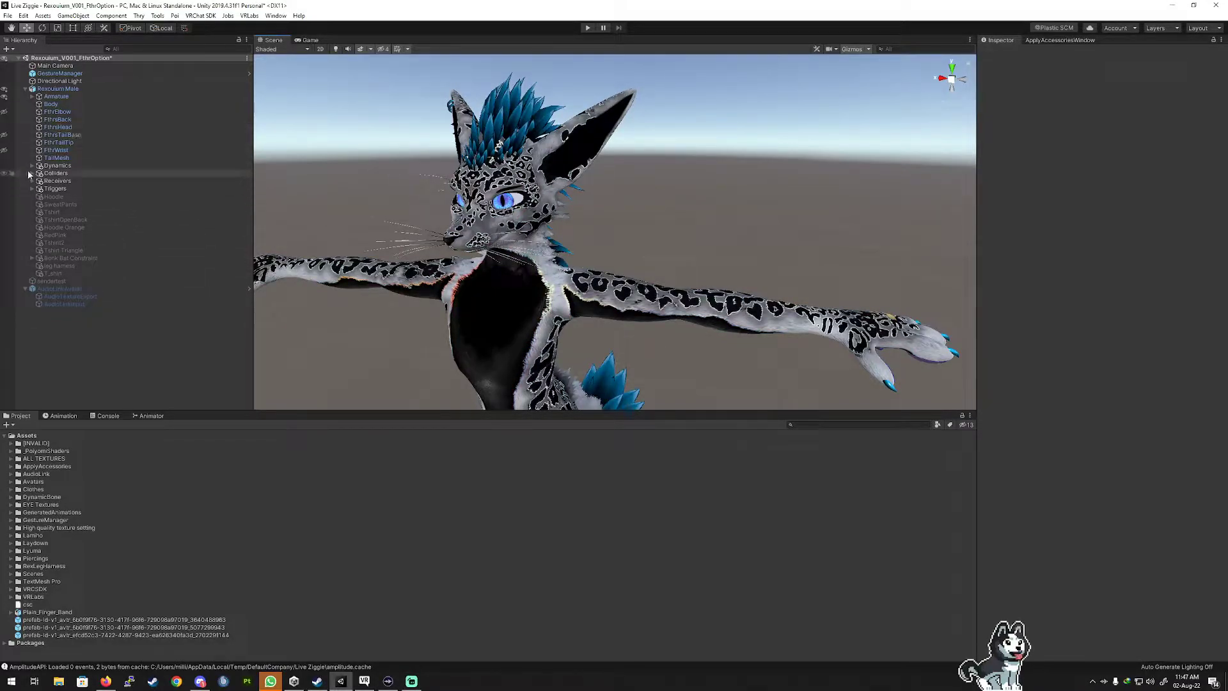
Select the avatar's Body mesh and locate the Materials folder under Avatars > Rexouium in the project assets.
click(51, 104)
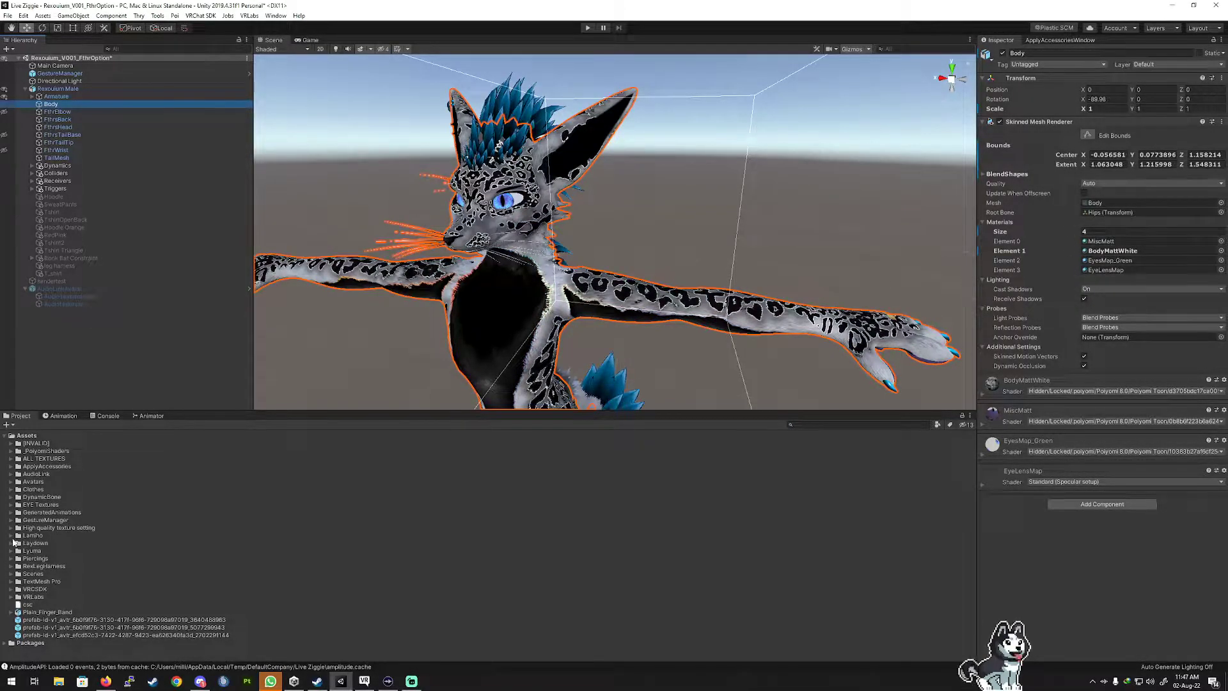
click(11, 482)
click(32, 505)
click(31, 520)
click(32, 528)
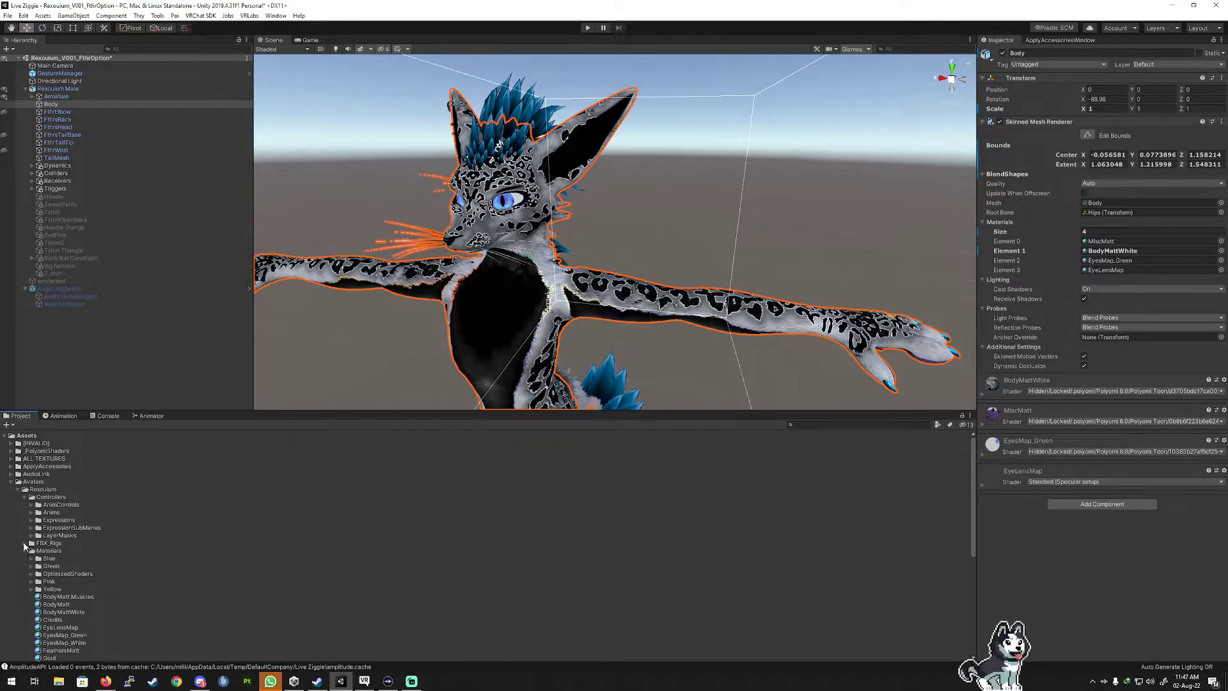
click(25, 496)
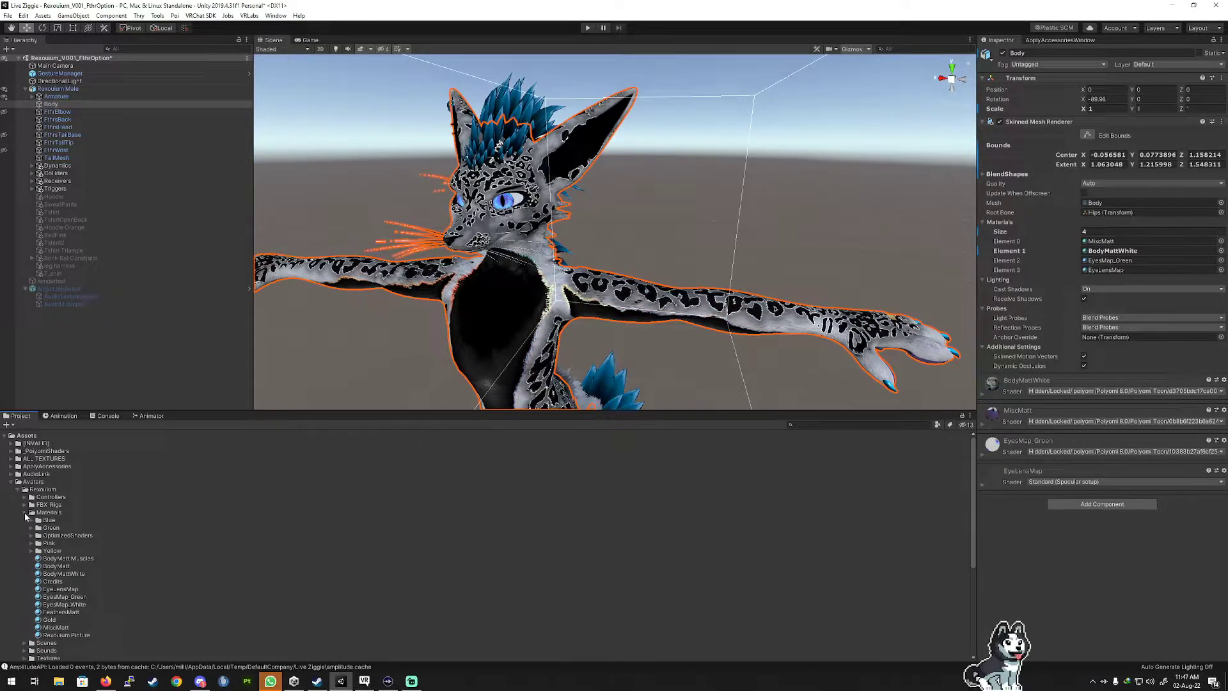
scroll(25, 517, down, 1)
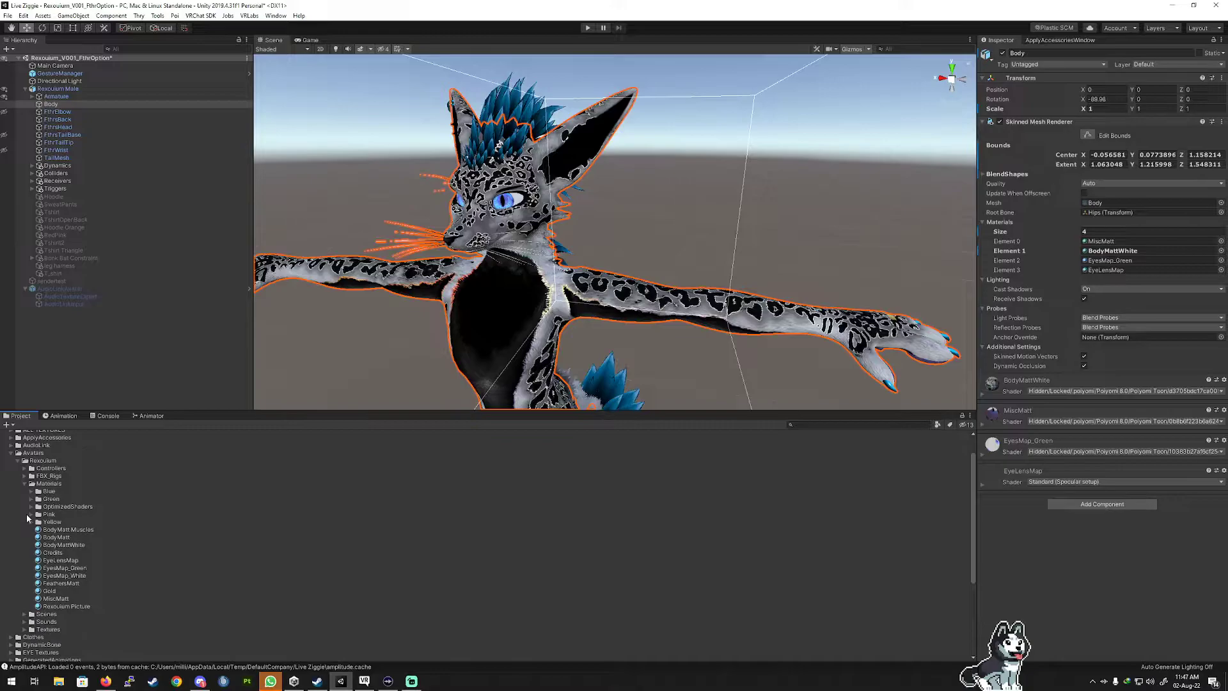
Select the FeathersMatt material and unlock its Poiyomi shader for editing.
click(62, 599)
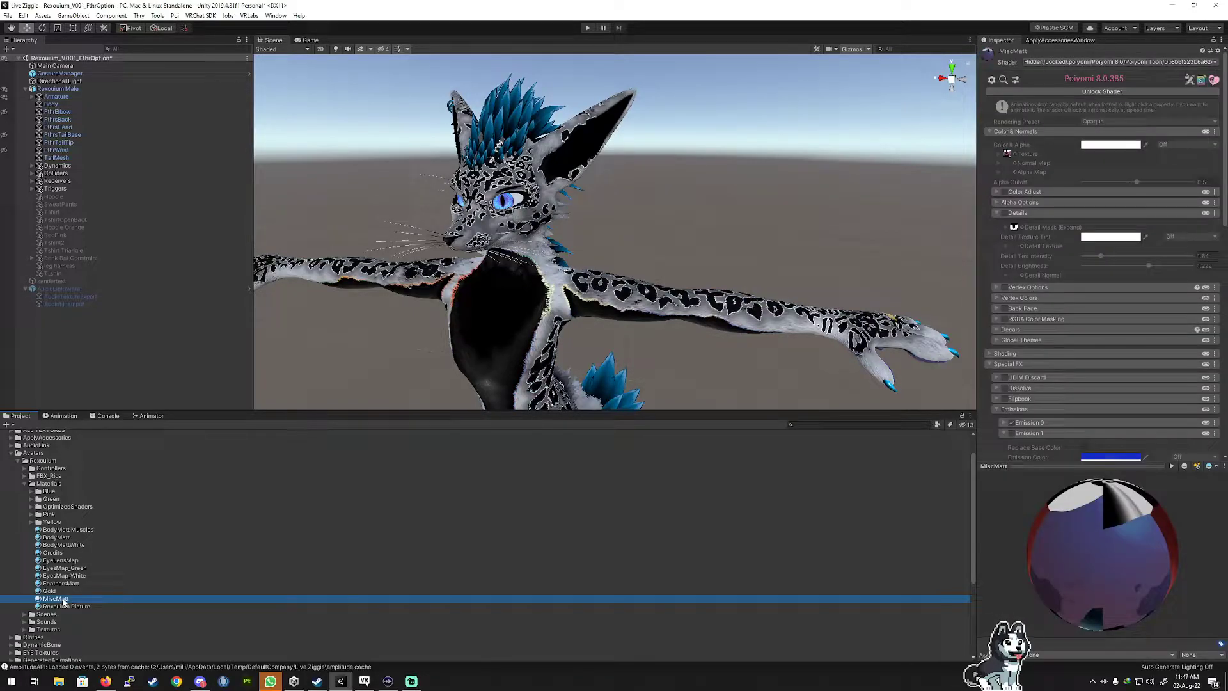
click(62, 584)
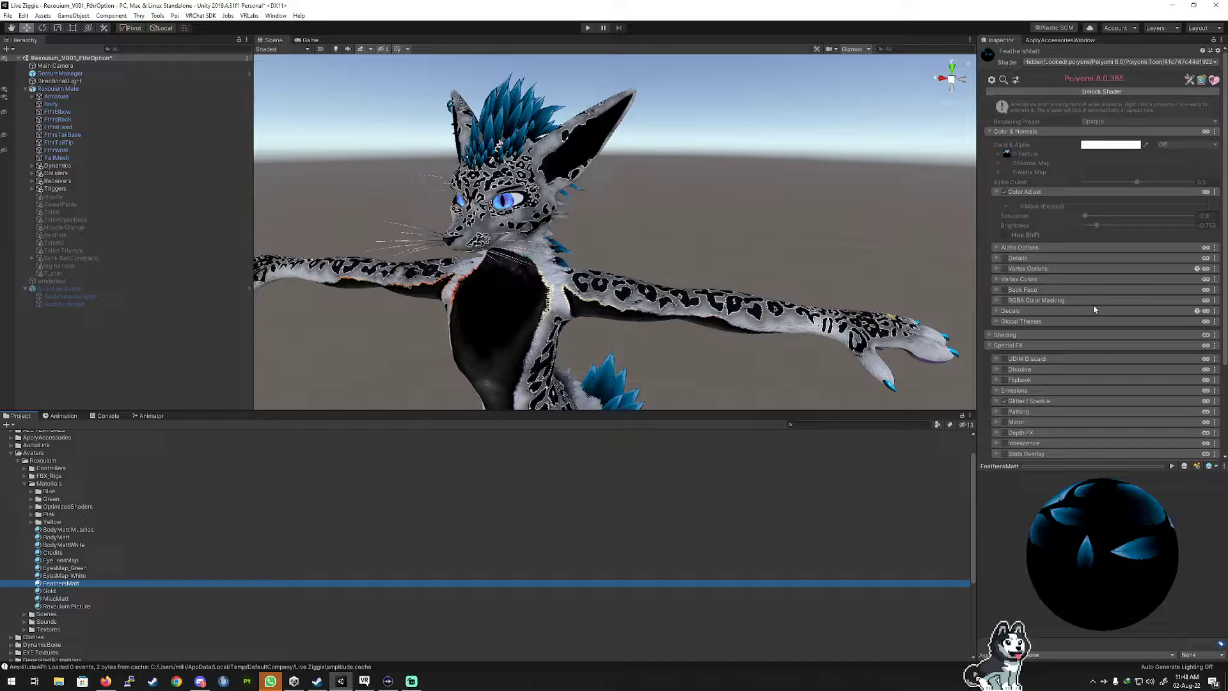
click(1099, 93)
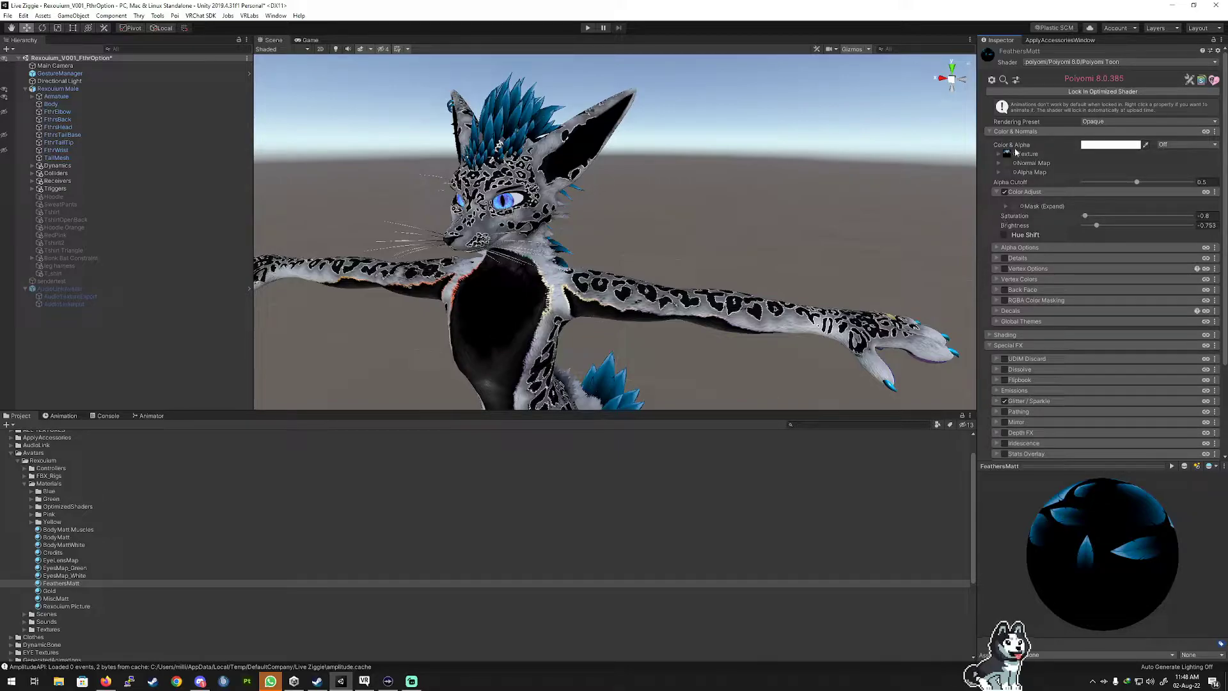
Expand the Emissions settings of FeathersMatt and set Emission 0's strength to 3.18.
scroll(1004, 221, down, 4)
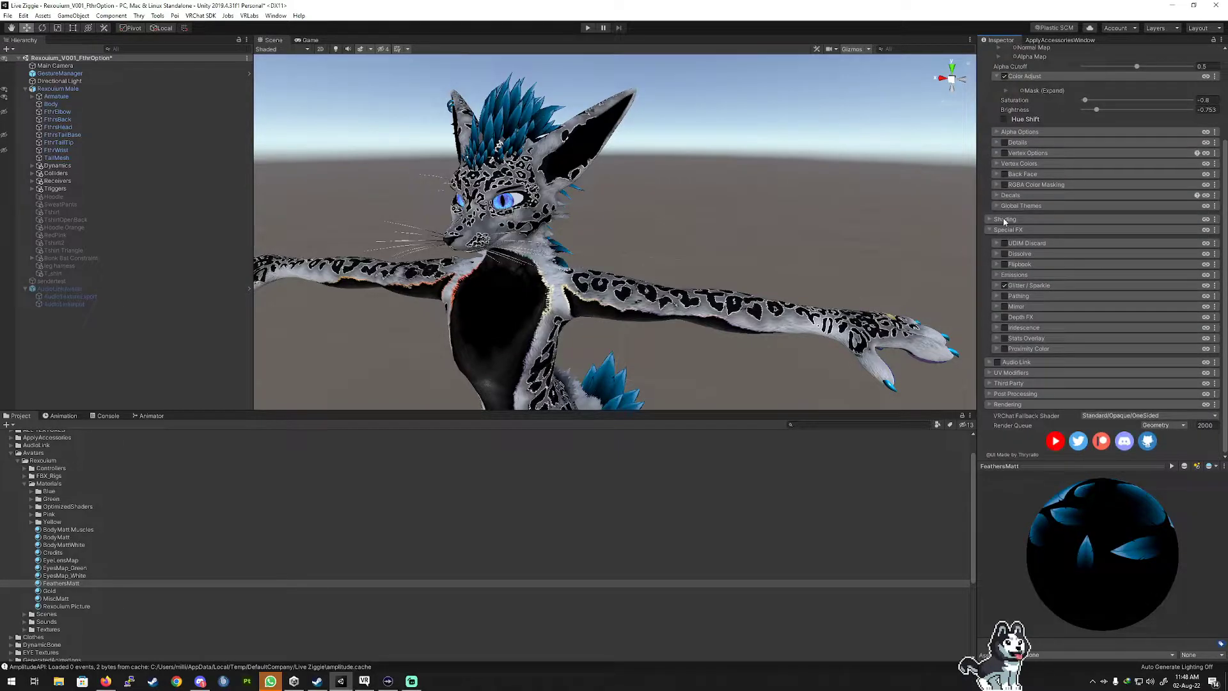
click(995, 275)
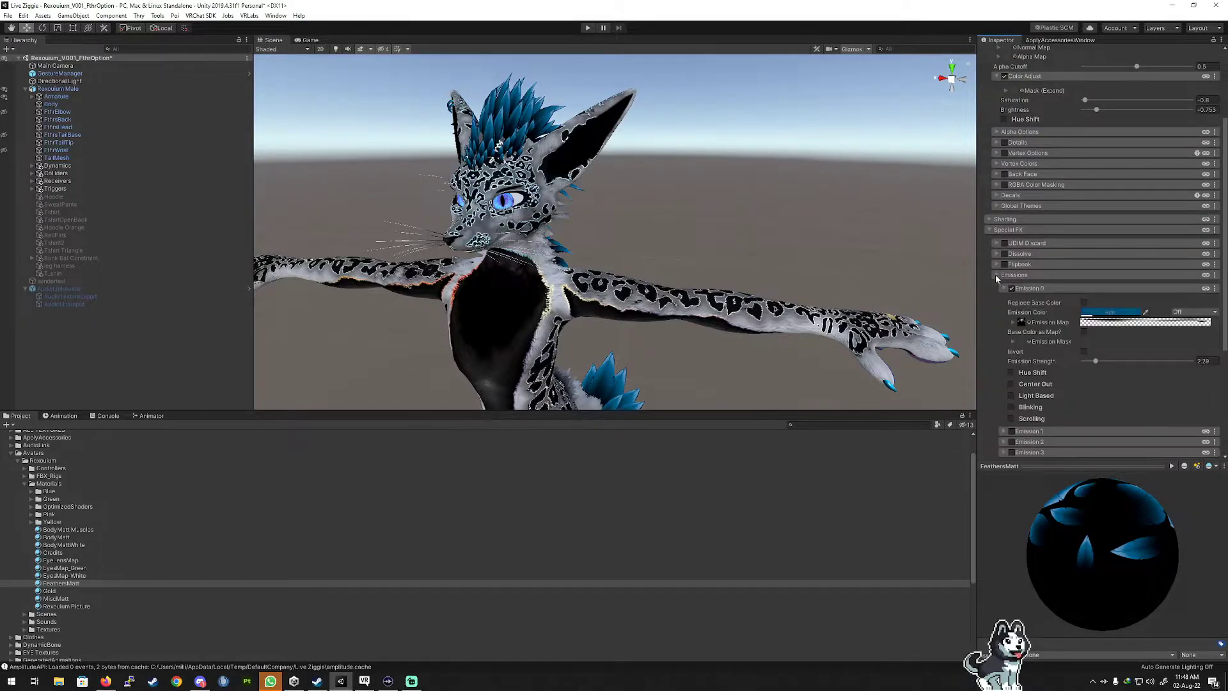
mouse_move(1096, 362)
mouse_down()
mouse_move(1145, 361)
mouse_move(1085, 360)
mouse_move(1165, 362)
mouse_move(1100, 363)
mouse_up()
Expand the Emission Map settings and view the Rex_feathers_free 1 texture image at full size.
click(1021, 323)
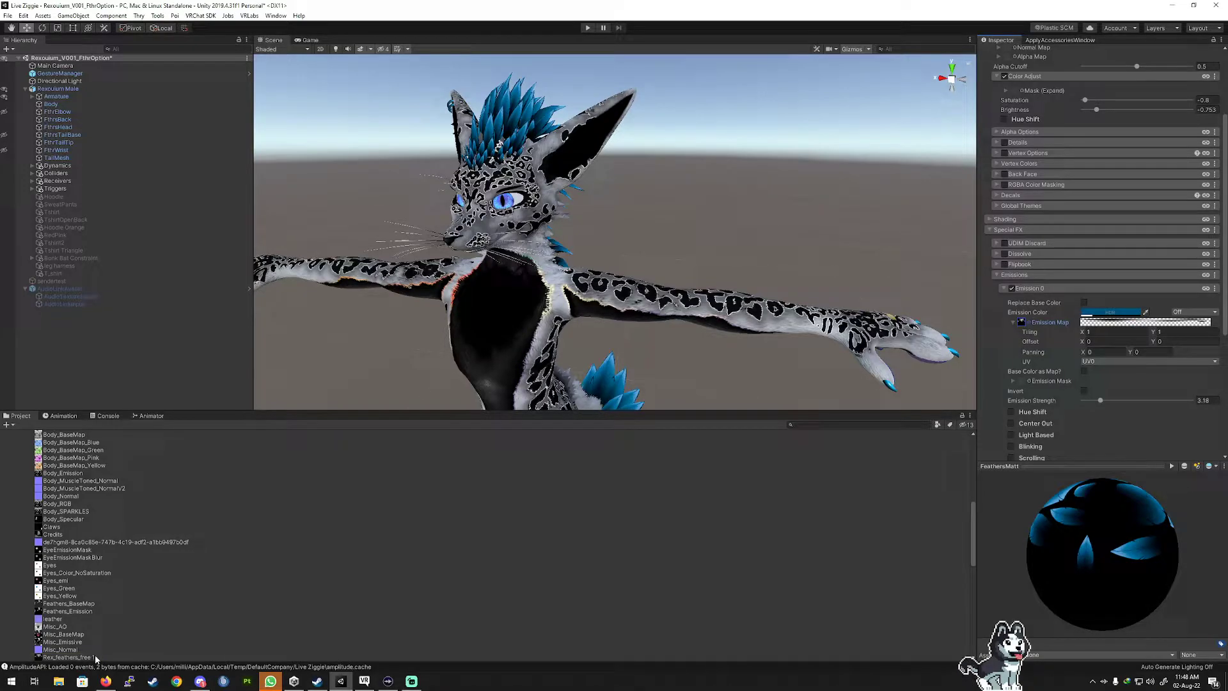
click(60, 658)
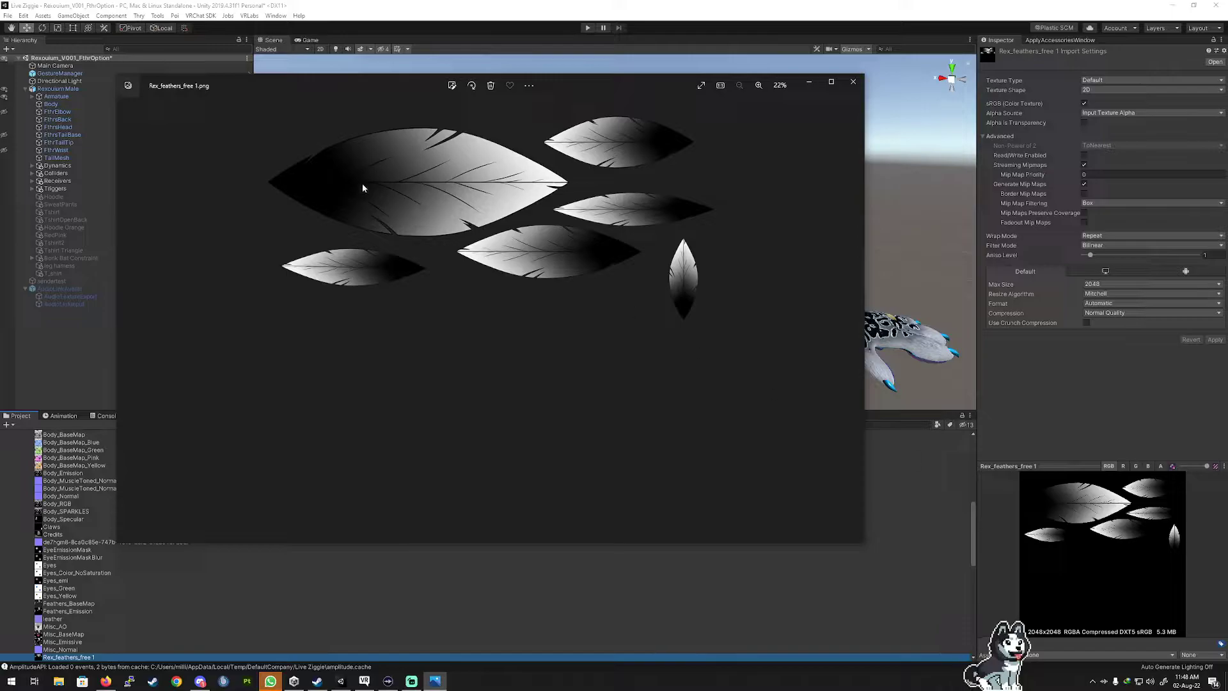
drag(580, 86, 636, 145)
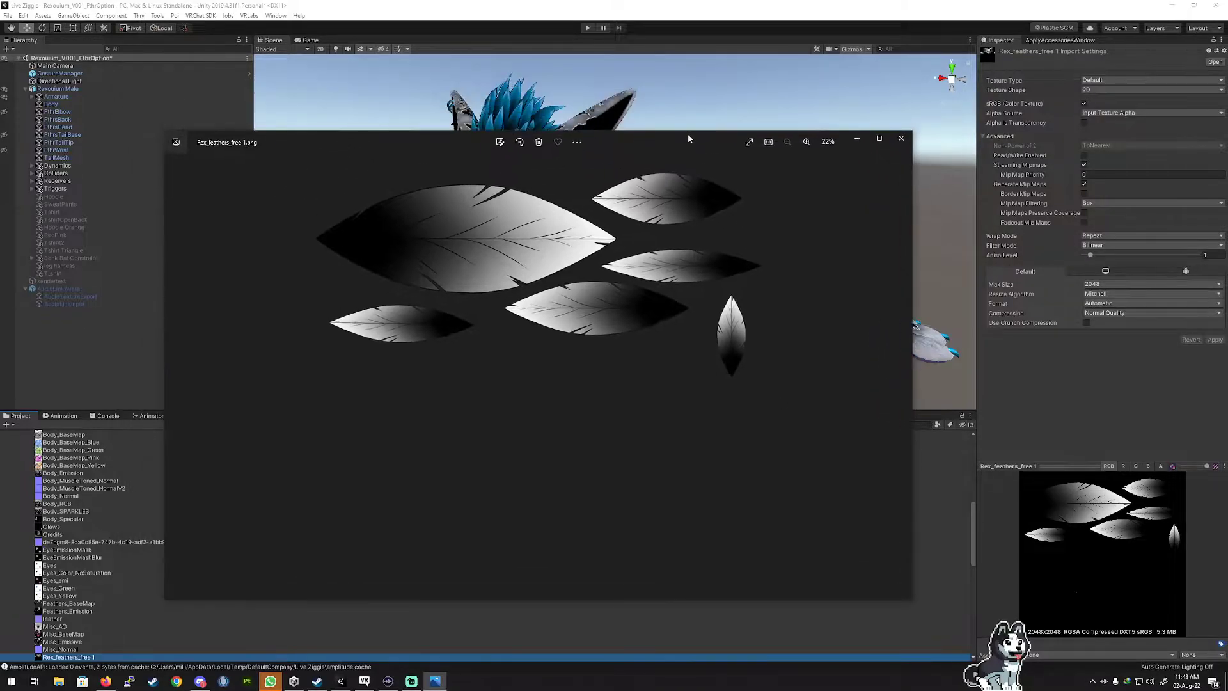
click(898, 143)
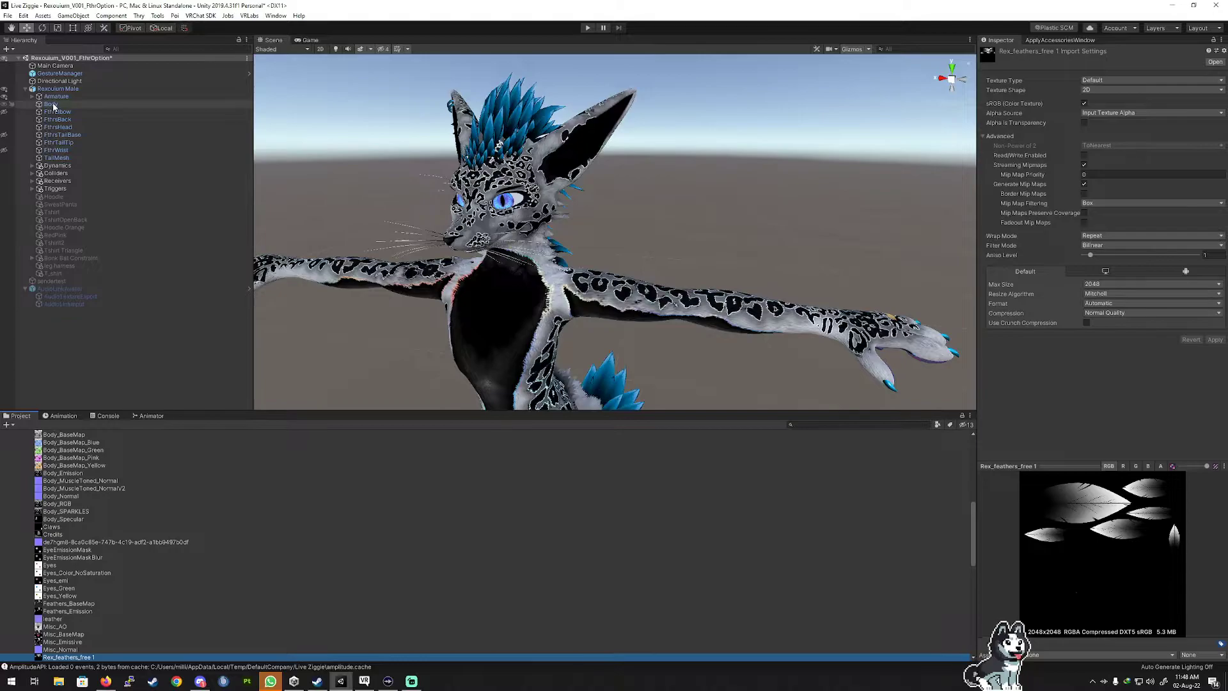
Return to FeathersMatt, collapse Color & Normals, and assign the Rex feathers texture as Emission 0's emission mask.
scroll(184, 493, up, 5)
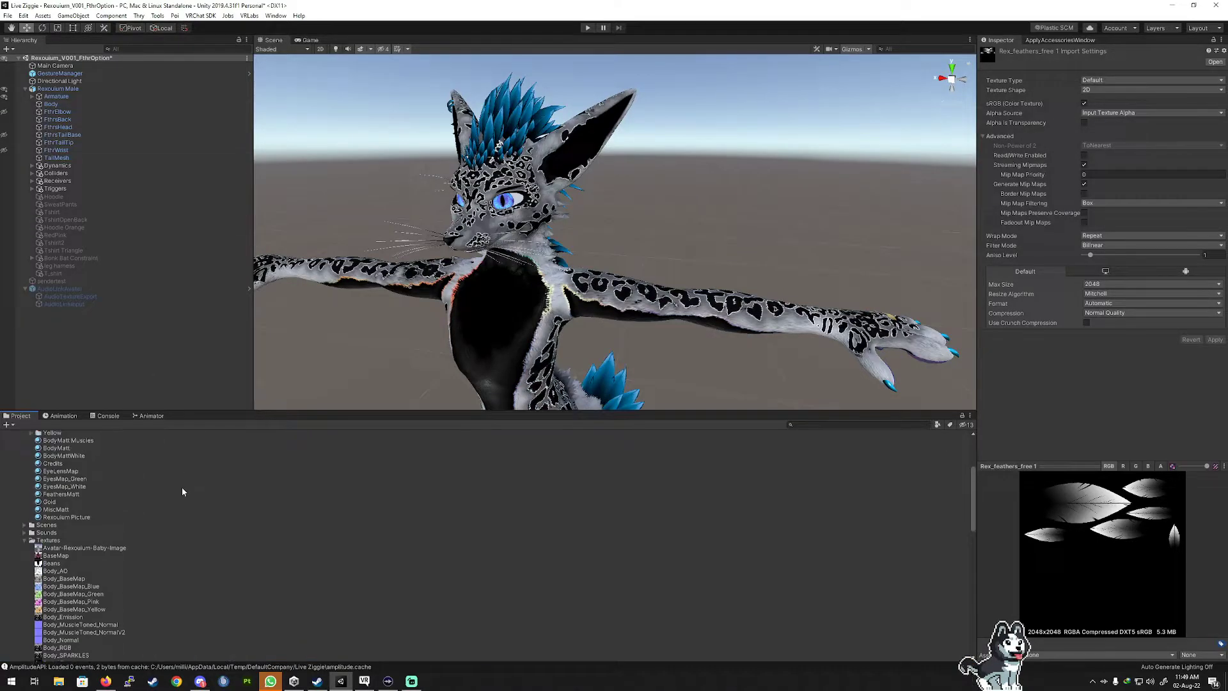
click(62, 495)
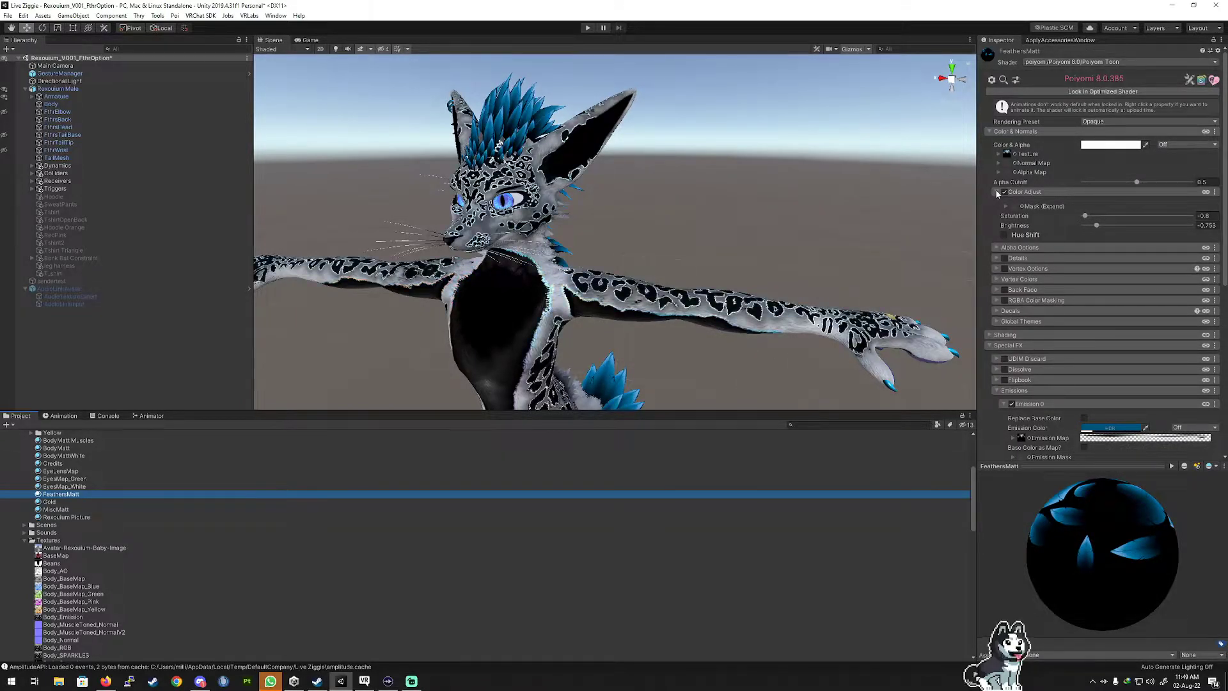
click(997, 192)
click(990, 132)
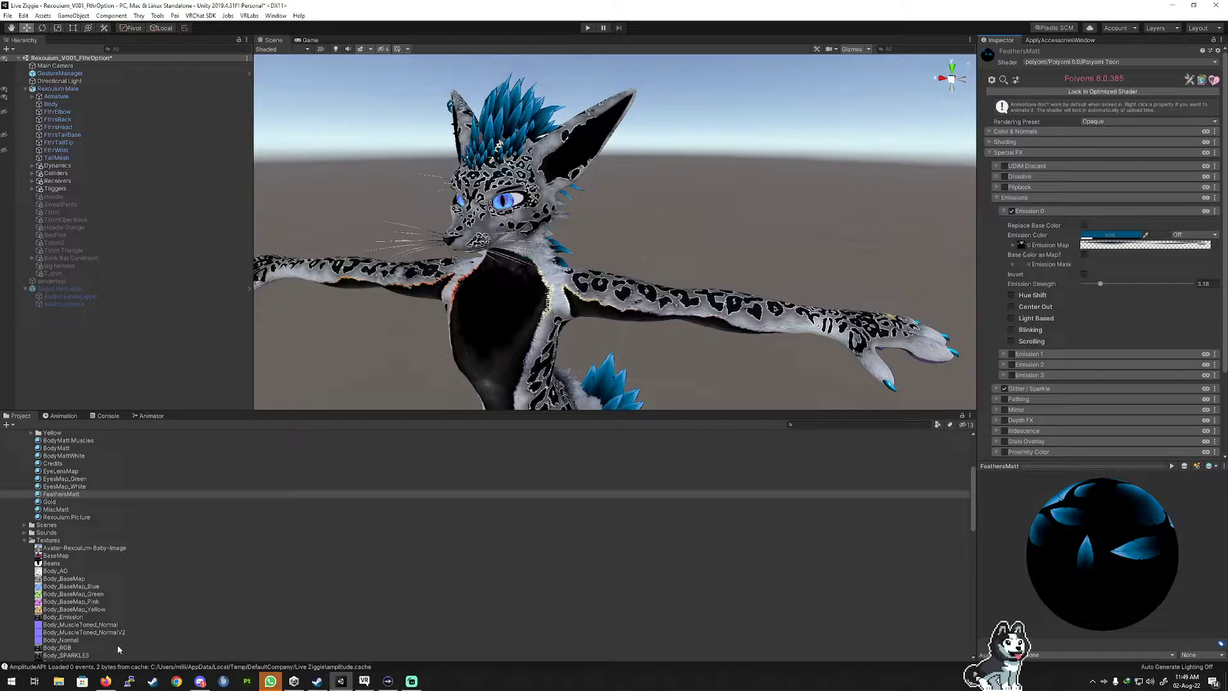
scroll(71, 596, down, 6)
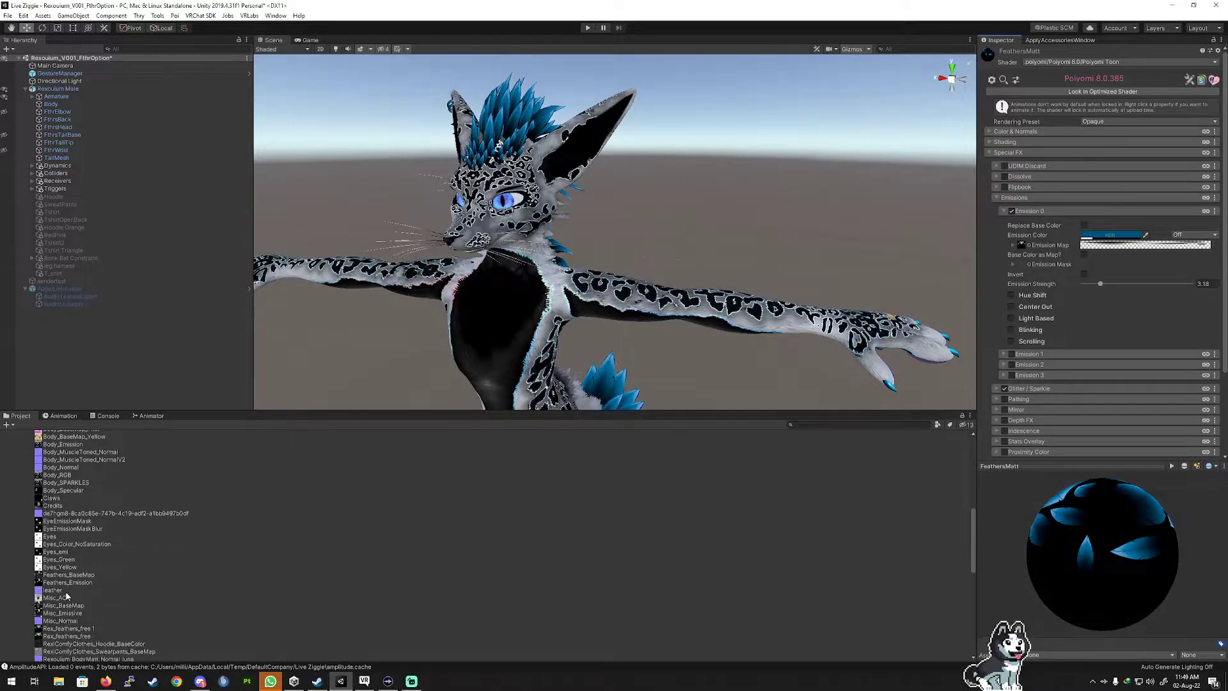
scroll(68, 614, down, 2)
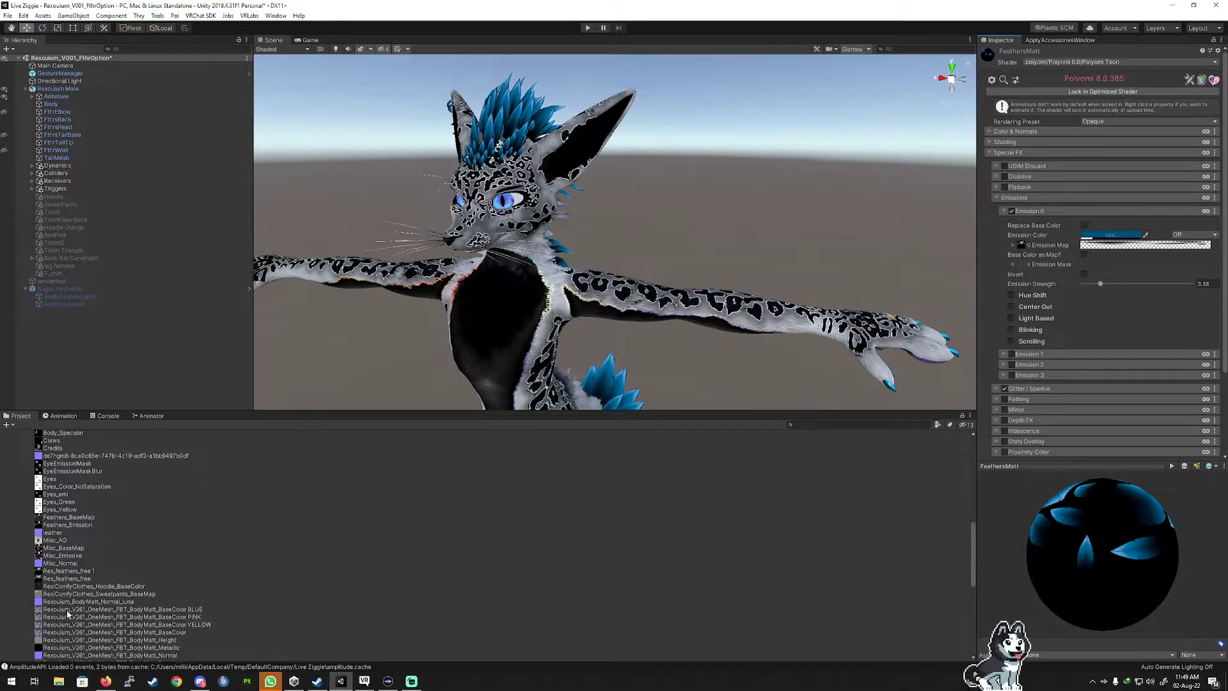
scroll(68, 614, down, 5)
scroll(68, 614, up, 1)
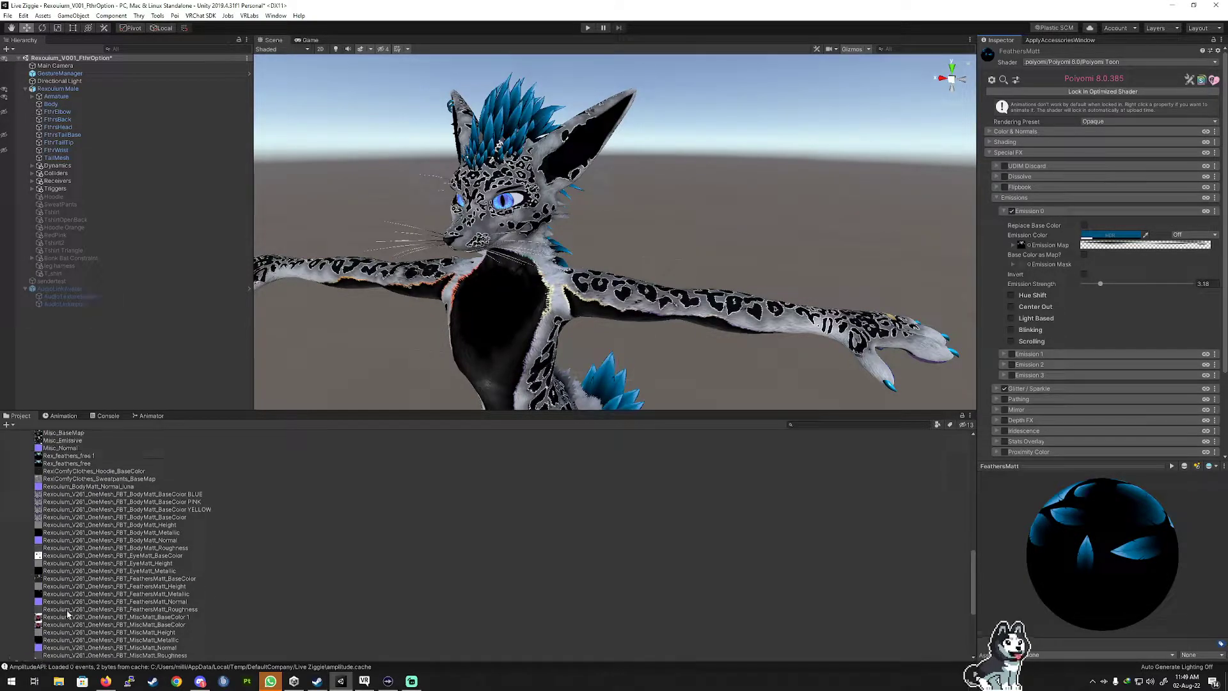
drag(38, 459, 1022, 264)
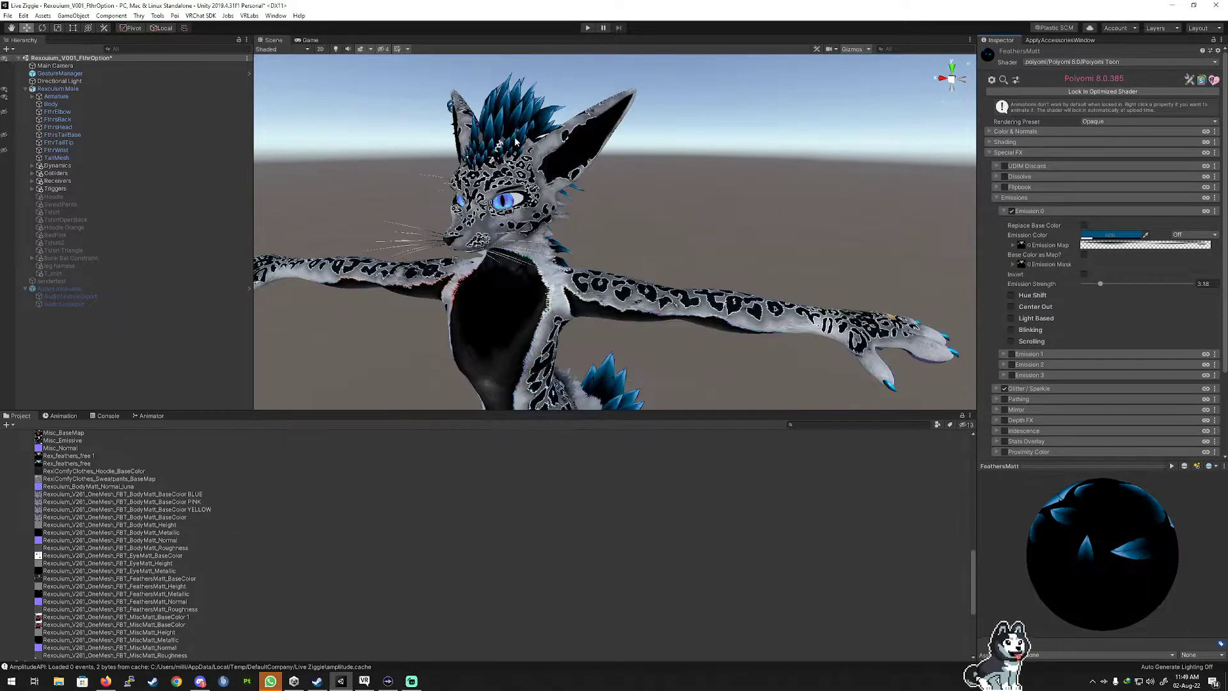
Raise Emission 0's strength to 4.02 while checking the feather glow on the avatar.
alt+drag(595, 227, 665, 210)
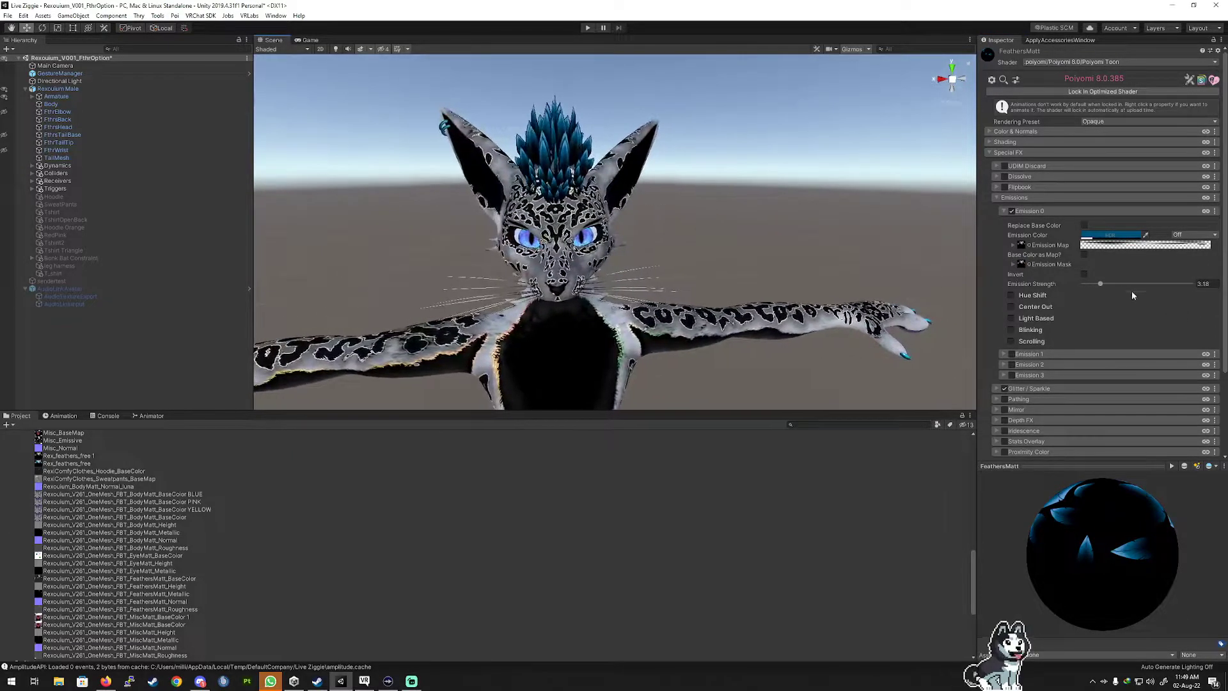
drag(1099, 287, 1104, 287)
key(w)
right_drag(646, 203, 527, 235)
key(s)
key(a)
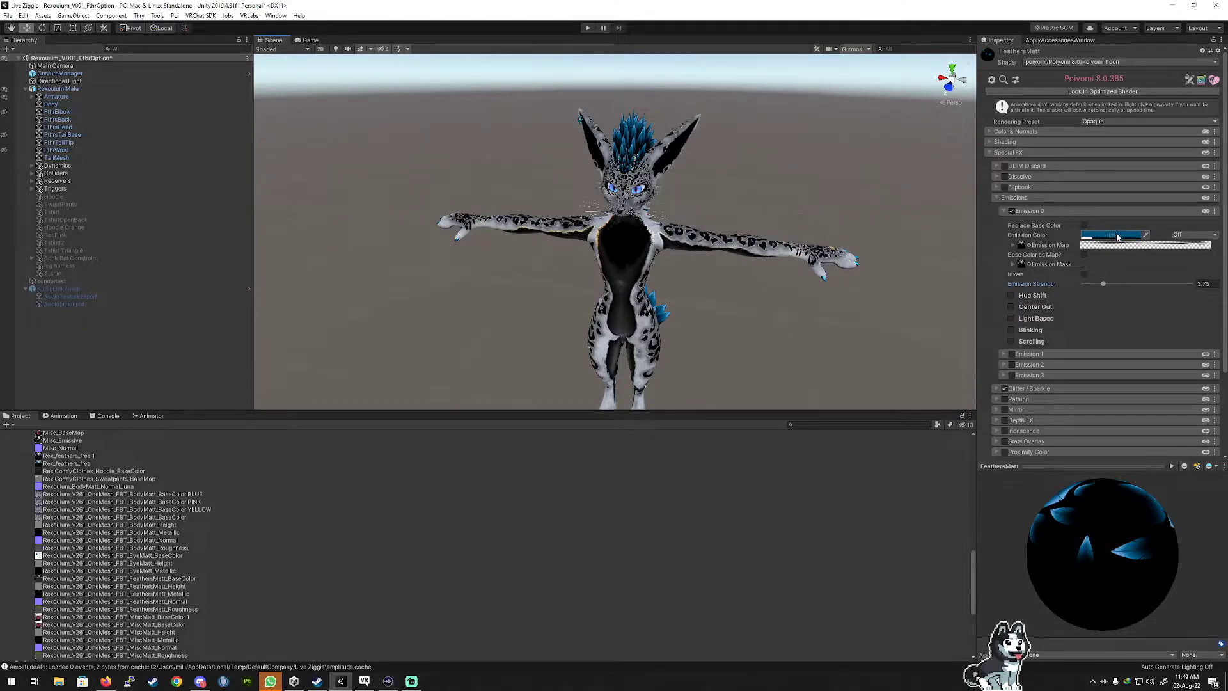
mouse_move(1104, 284)
mouse_down()
mouse_move(1171, 287)
mouse_move(1131, 294)
mouse_move(1165, 290)
mouse_move(1111, 287)
mouse_move(1177, 283)
mouse_move(1094, 288)
mouse_move(1105, 293)
mouse_up()
right_drag(727, 231, 767, 257)
key(w)
Enable the Audio Link feature on the FeathersMatt material and check the avatar from the front.
scroll(1012, 324, down, 3)
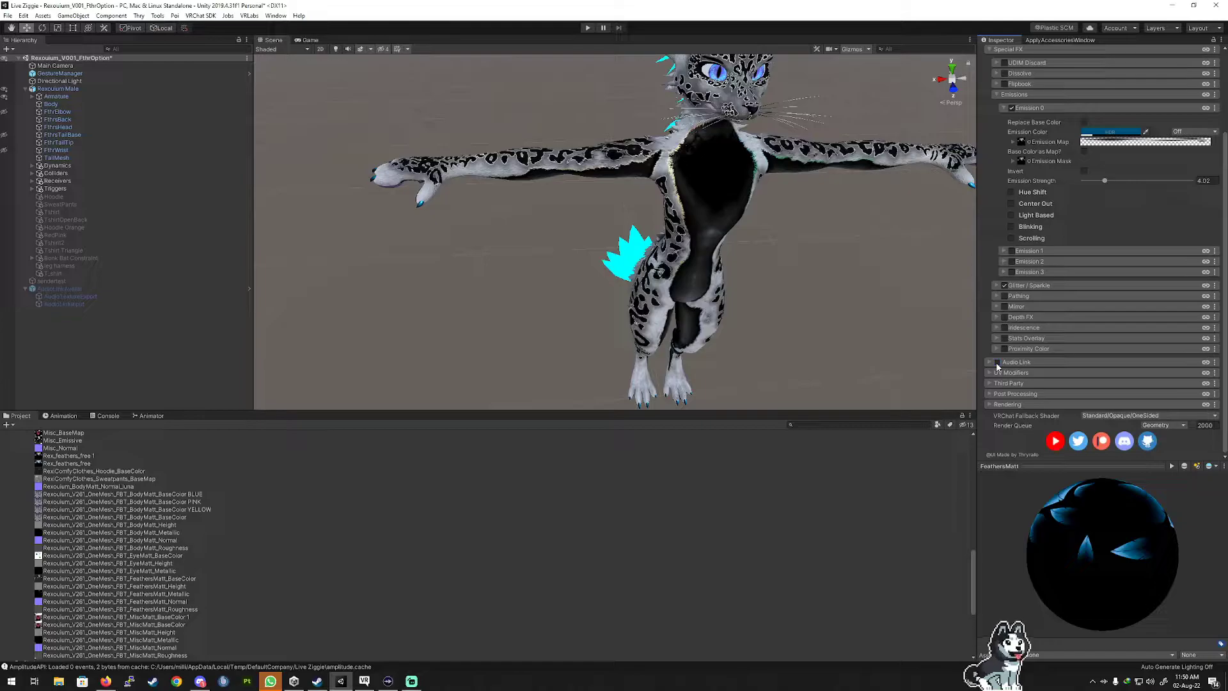
click(998, 363)
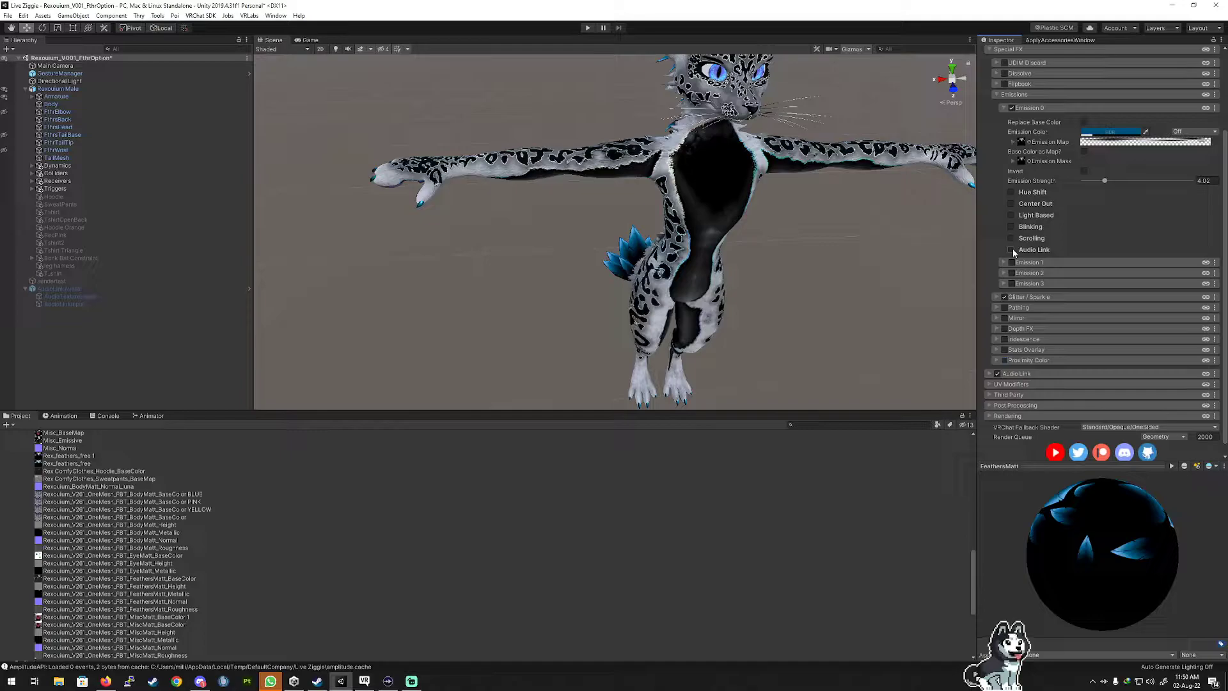
scroll(785, 236, down, 5)
right_drag(762, 236, 804, 224)
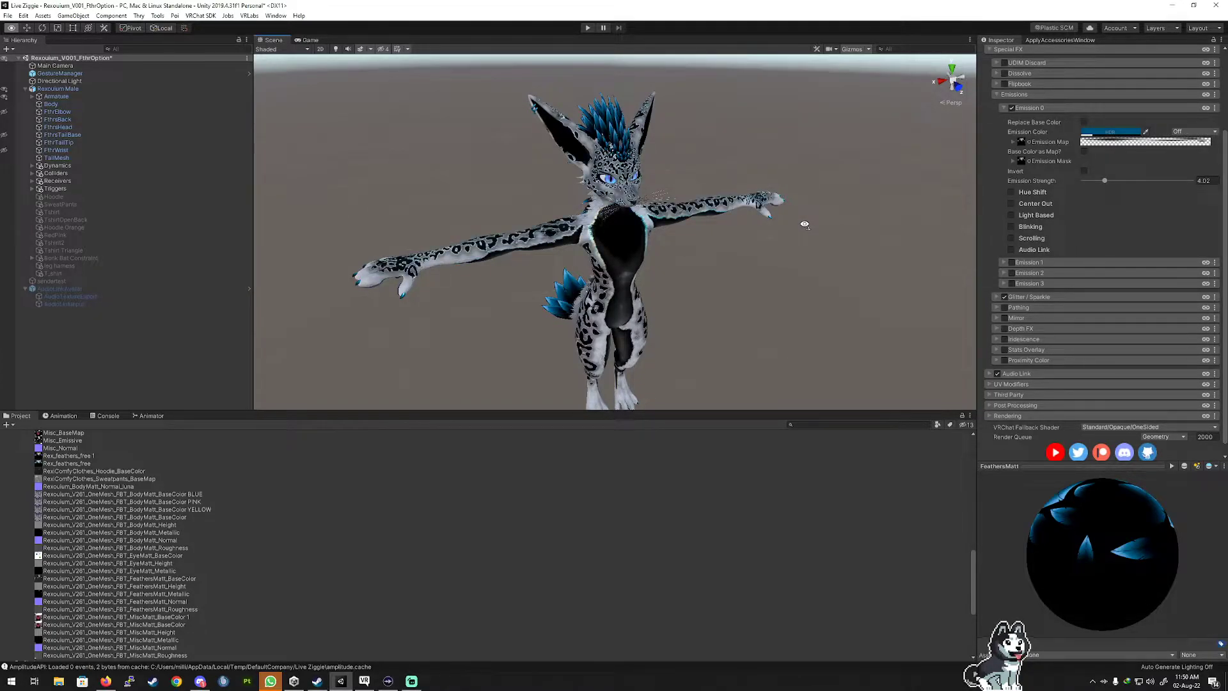
right_drag(805, 225, 774, 227)
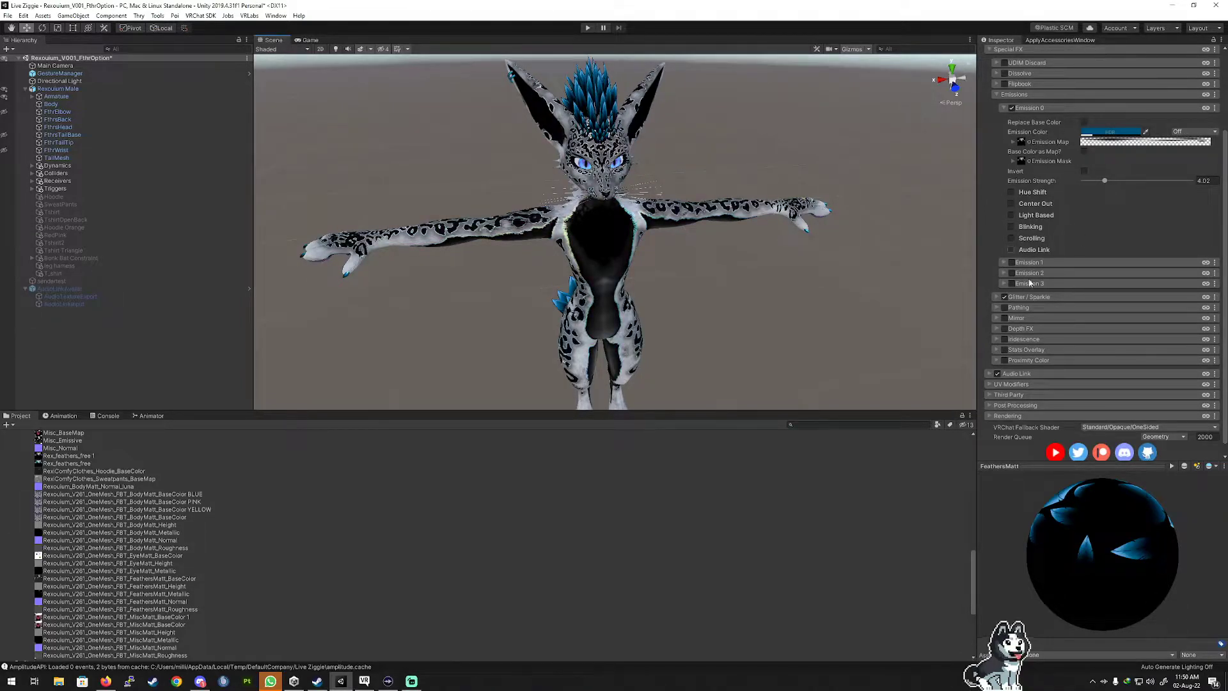
Enable Audio Link for Emission 0 with an Emission Strength Add Y of 2 and an Intensity Threshold of 0.044.
click(1011, 250)
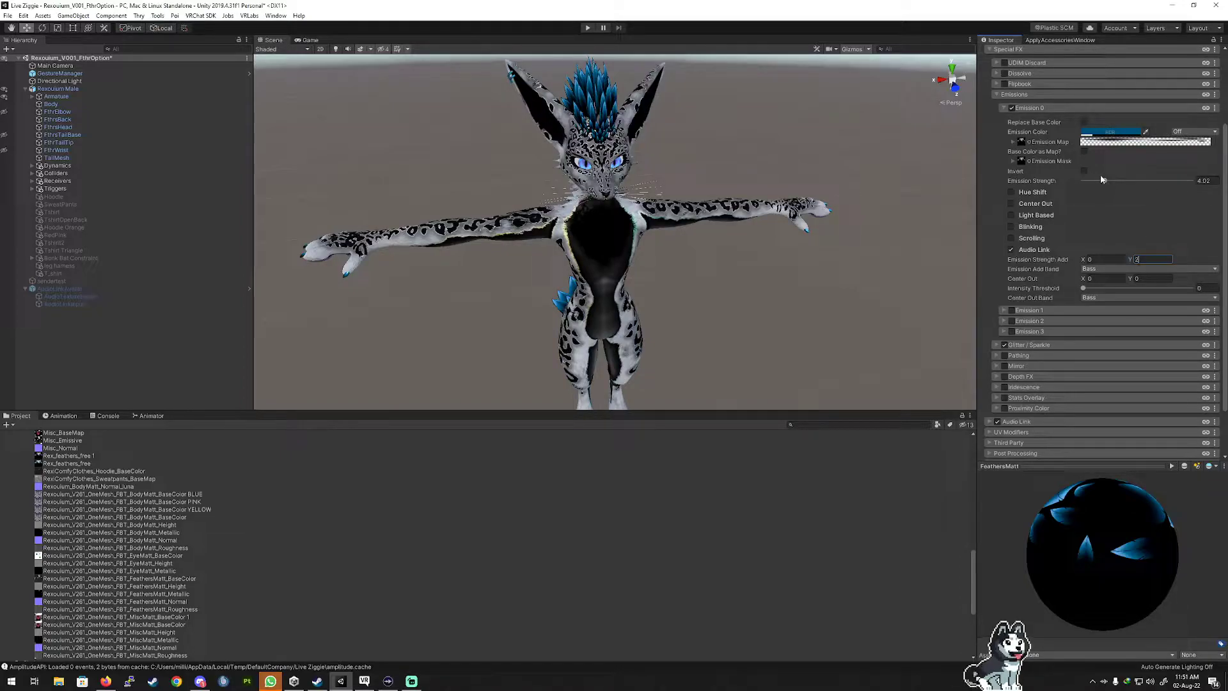
click(1124, 239)
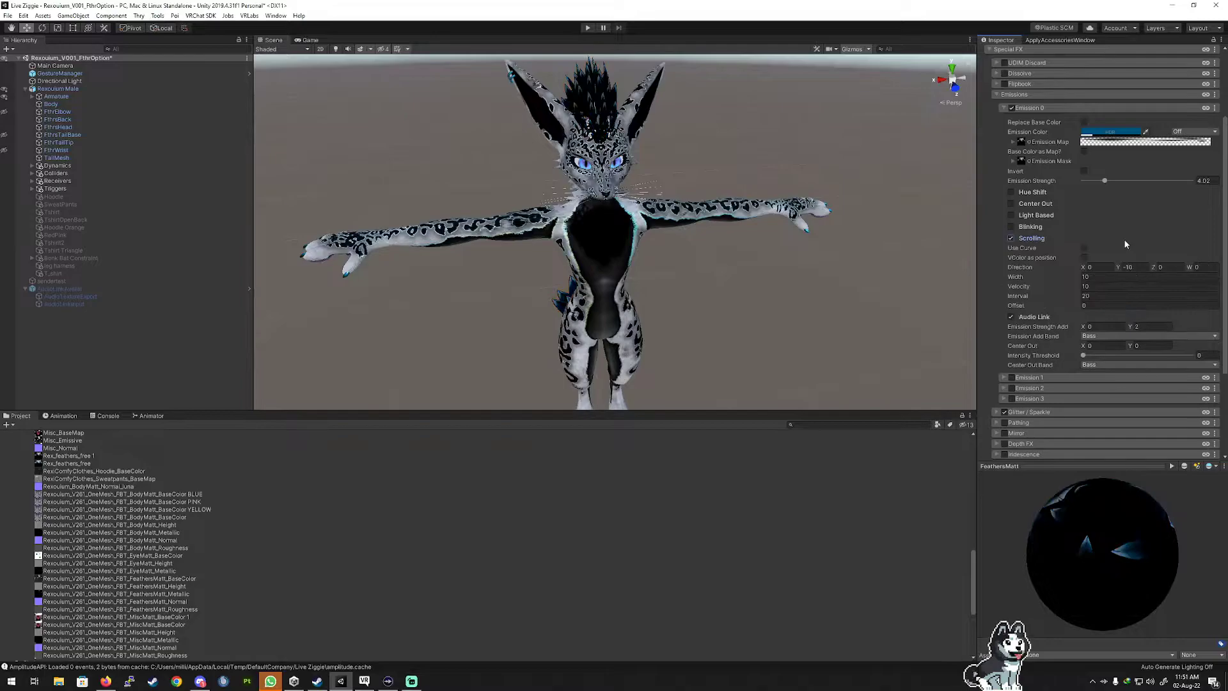
click(1011, 238)
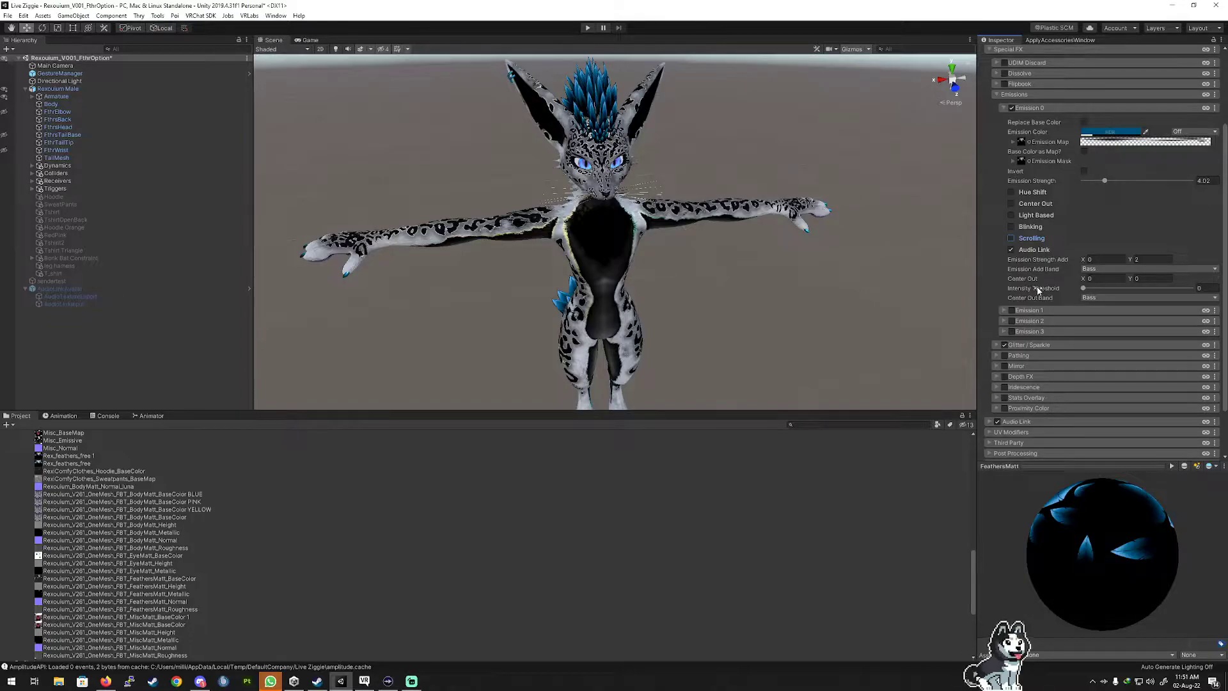
drag(1083, 289, 1089, 291)
Expand the material's main Audio Link section and its global controls.
scroll(1004, 262, down, 3)
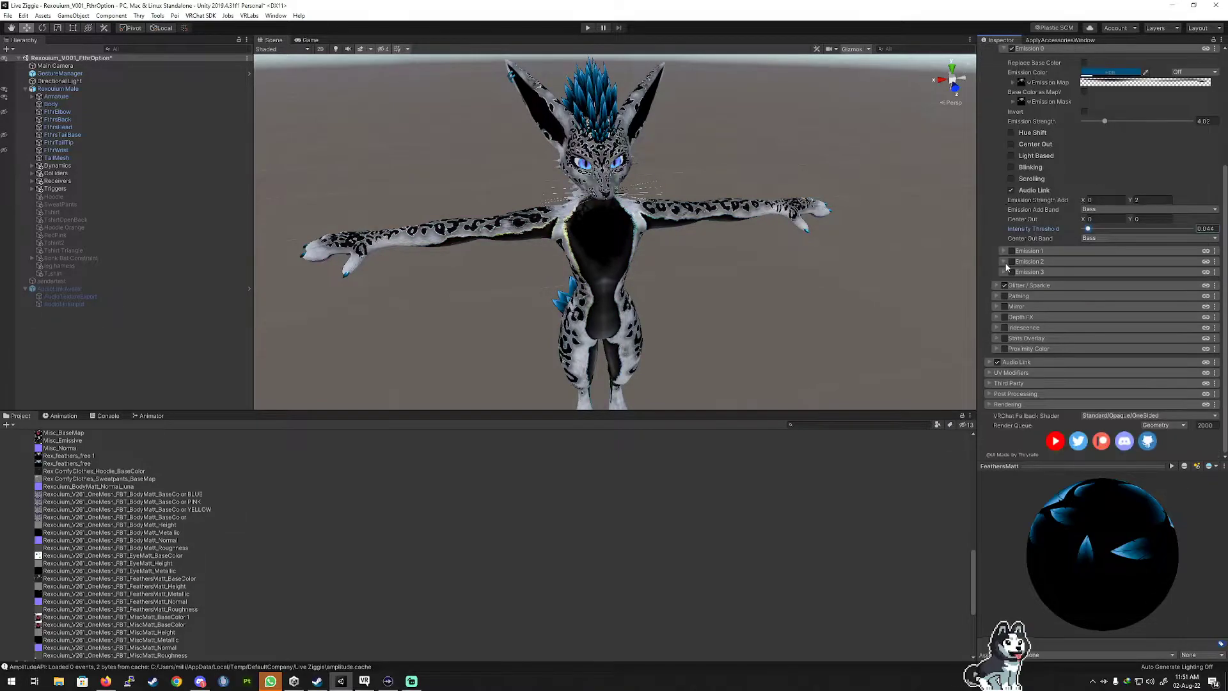
click(989, 364)
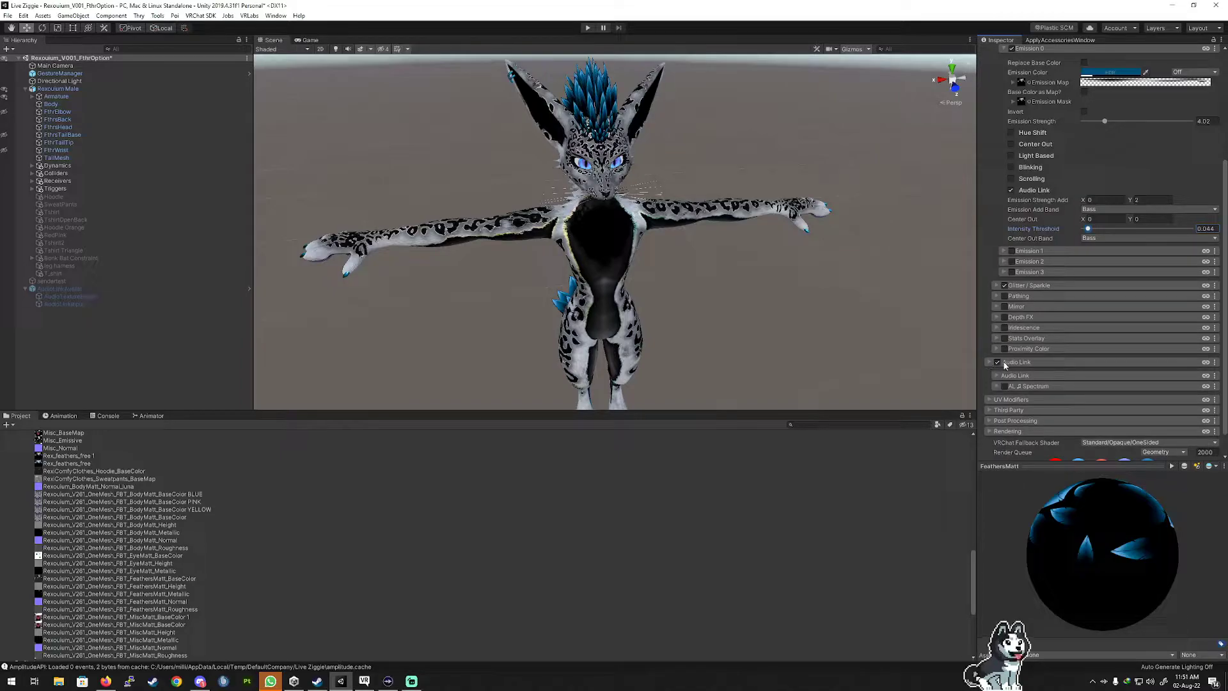
click(996, 376)
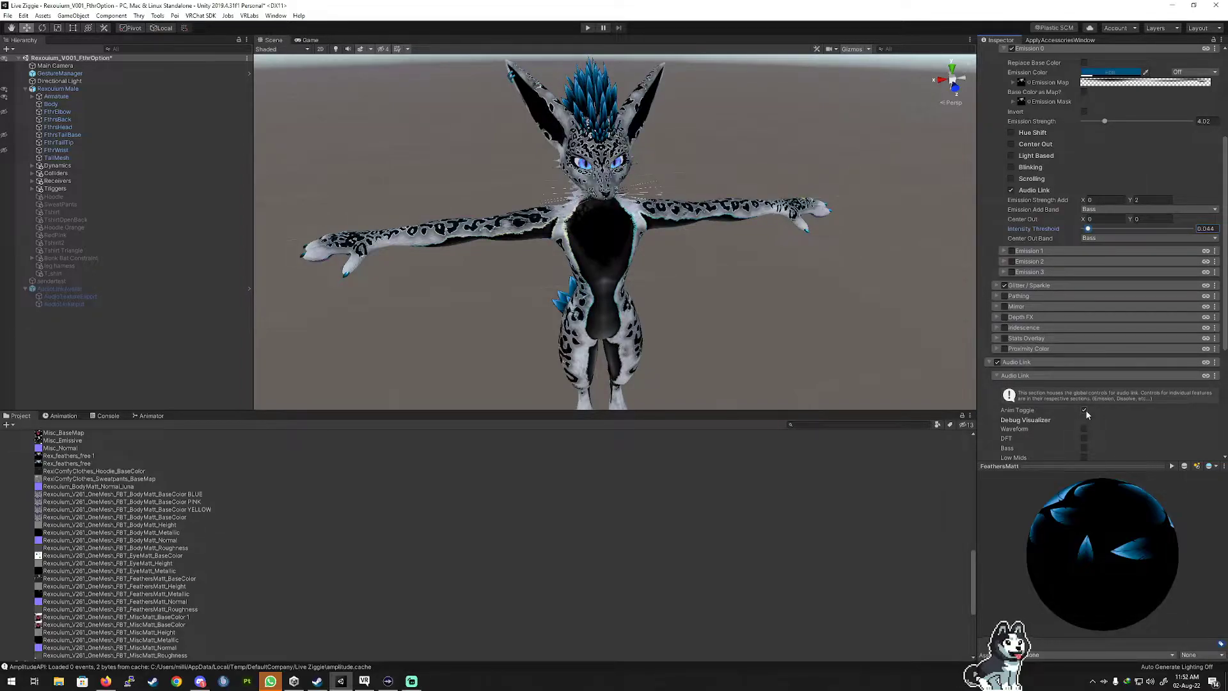
Review the global Audio Link controls and debug visualizer options, and collapse that subsection.
scroll(1084, 409, down, 3)
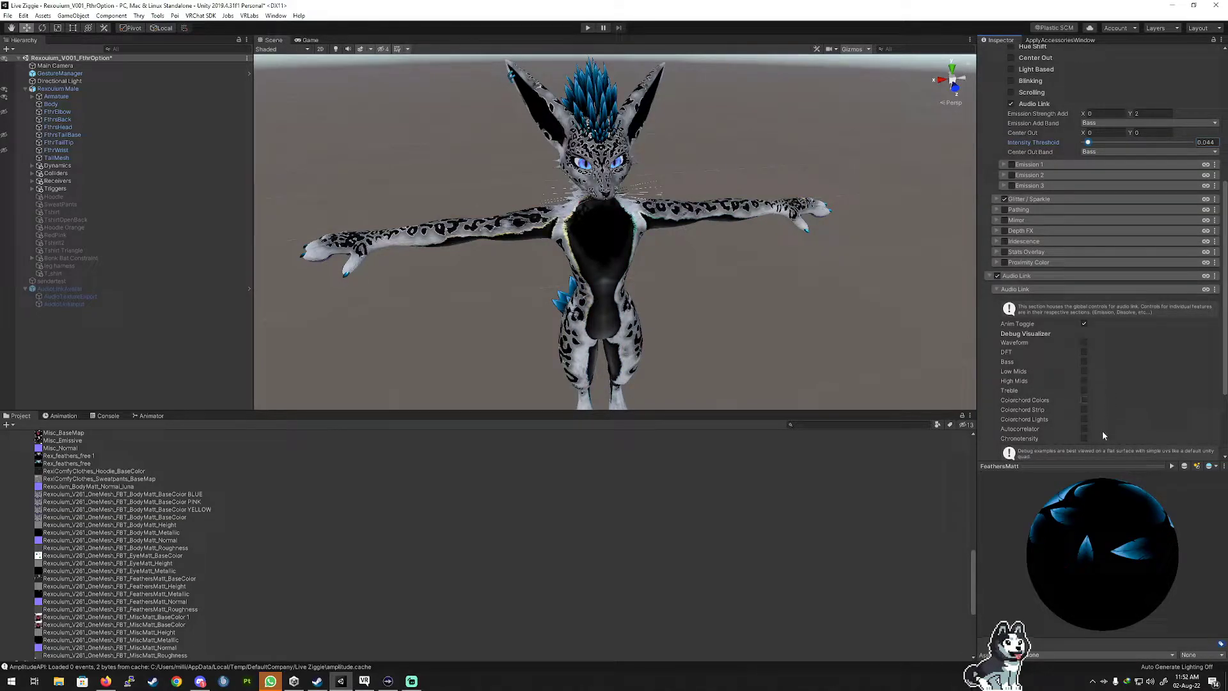
click(997, 290)
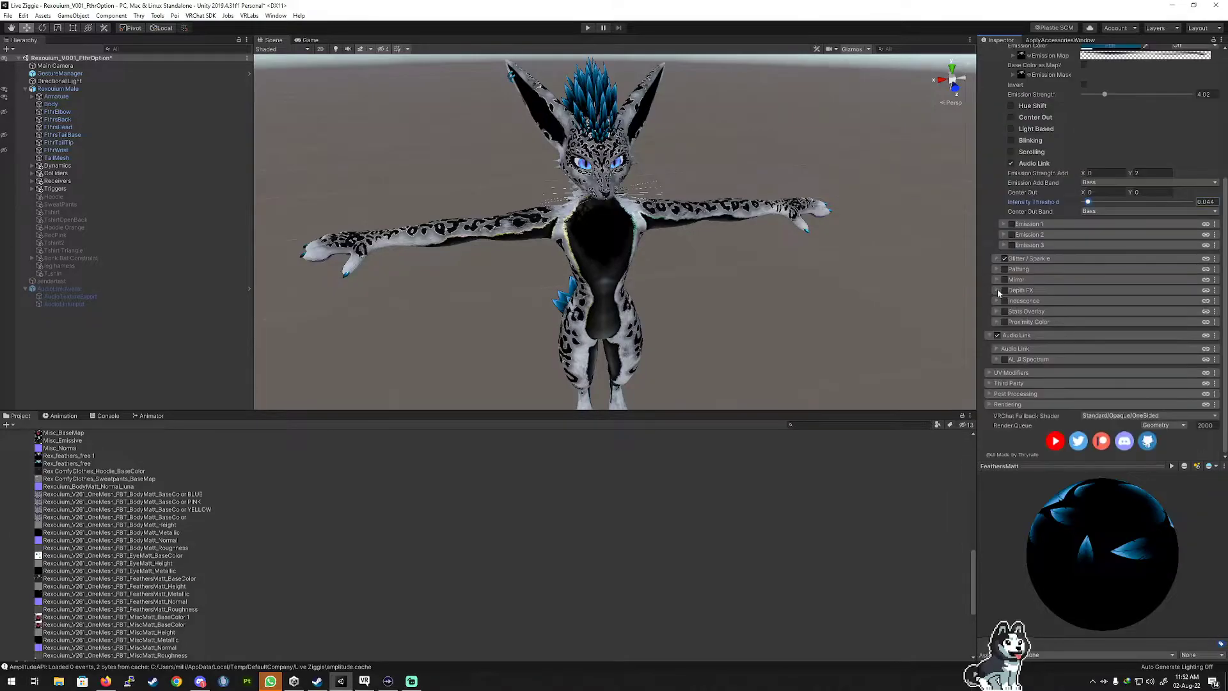
scroll(1016, 247, up, 5)
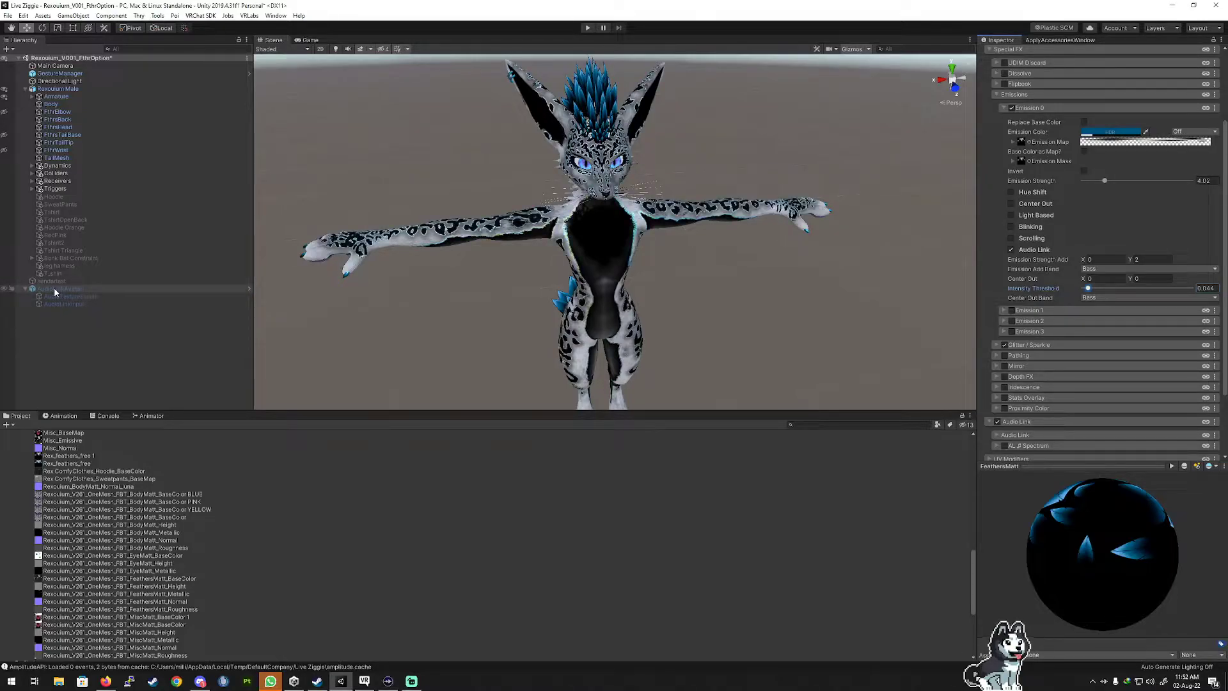
Activate the AudioLinkAvatar object in the scene and open the audio source settings of its AudioLinkInput child.
click(4, 289)
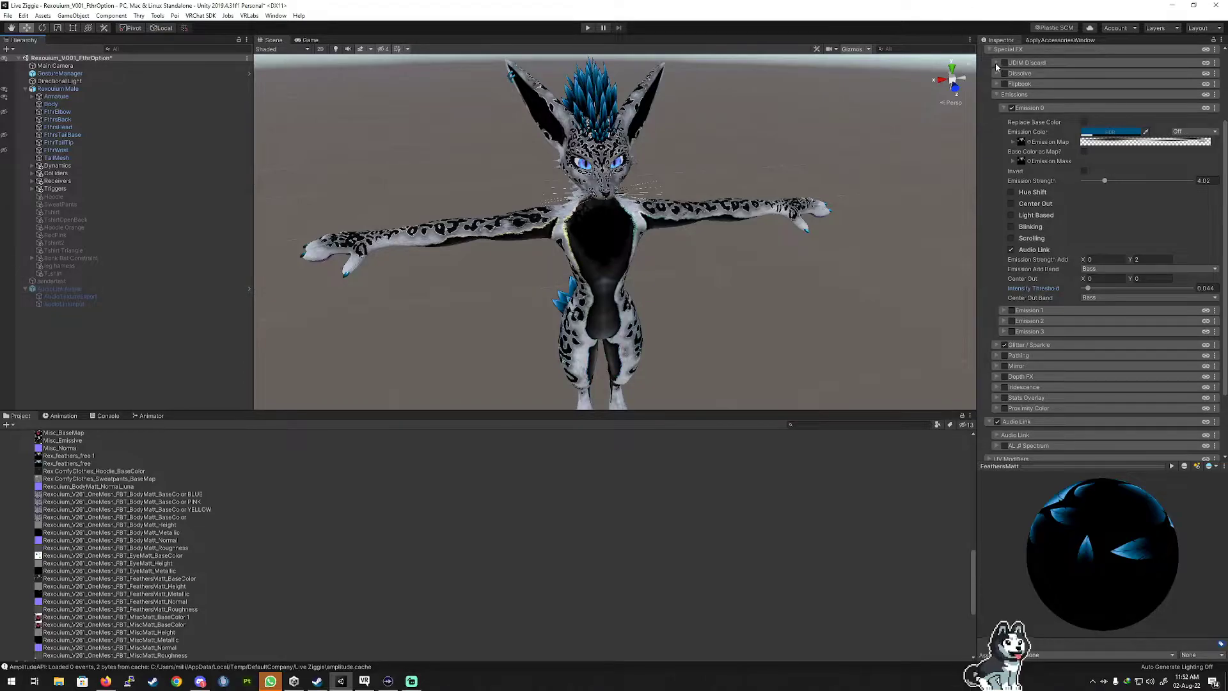
click(80, 289)
scroll(1007, 72, up, 3)
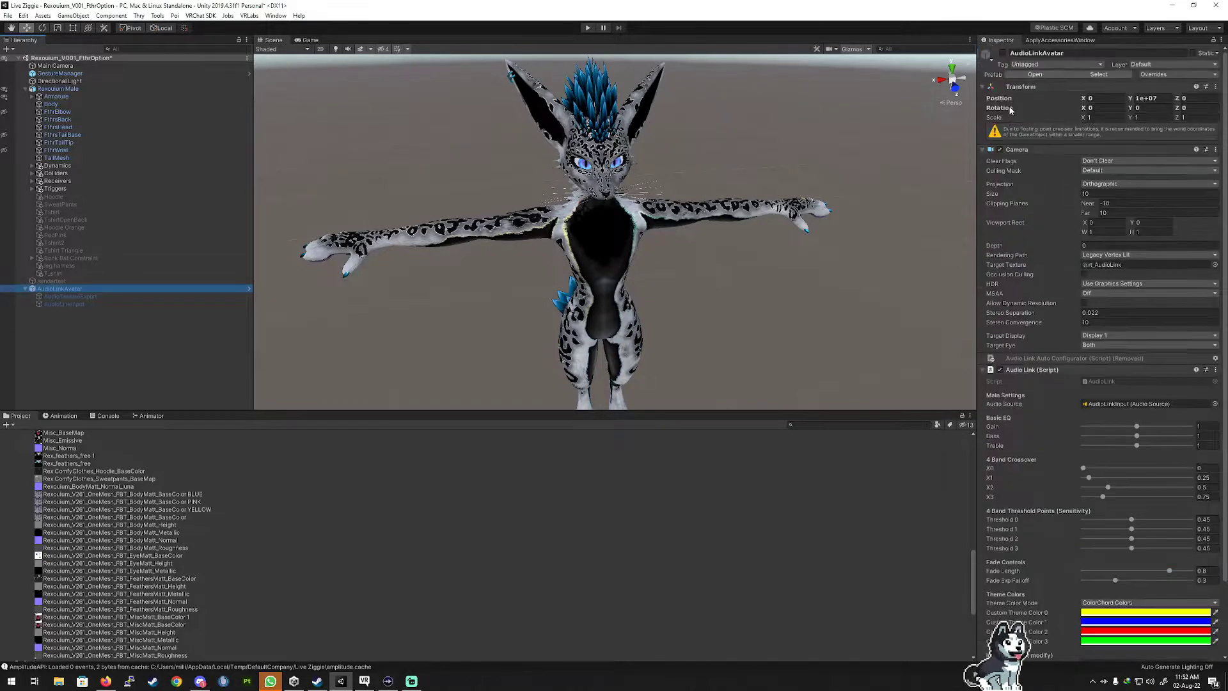
click(1003, 53)
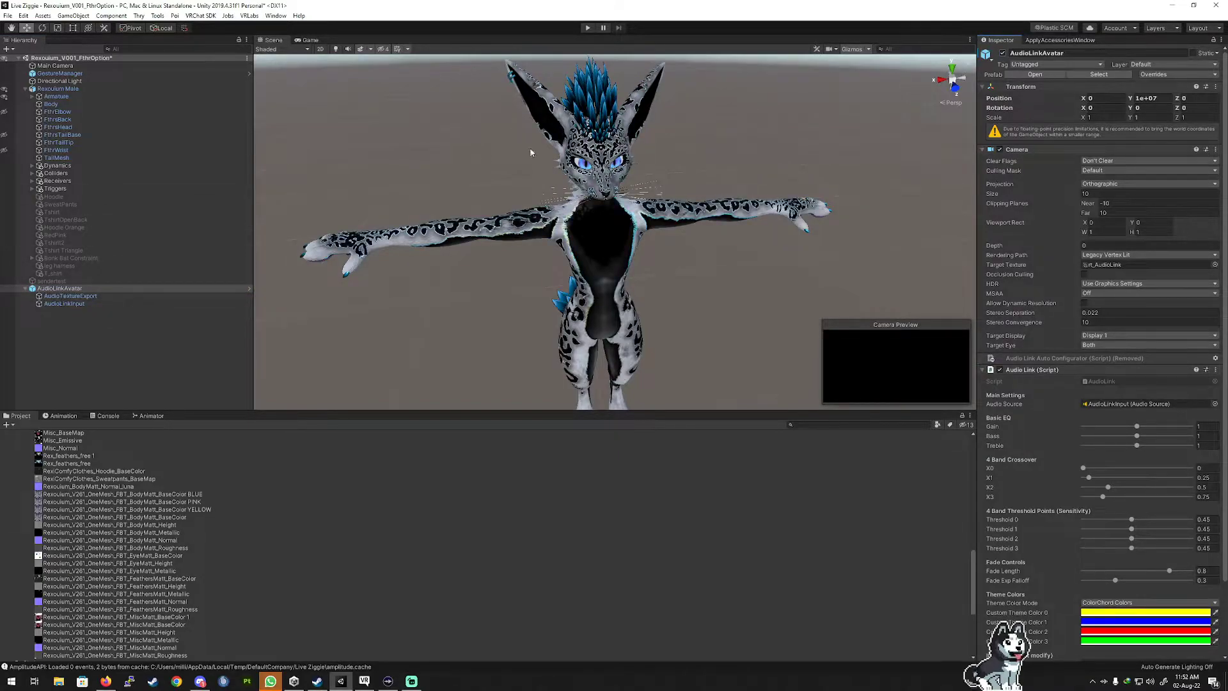
click(64, 303)
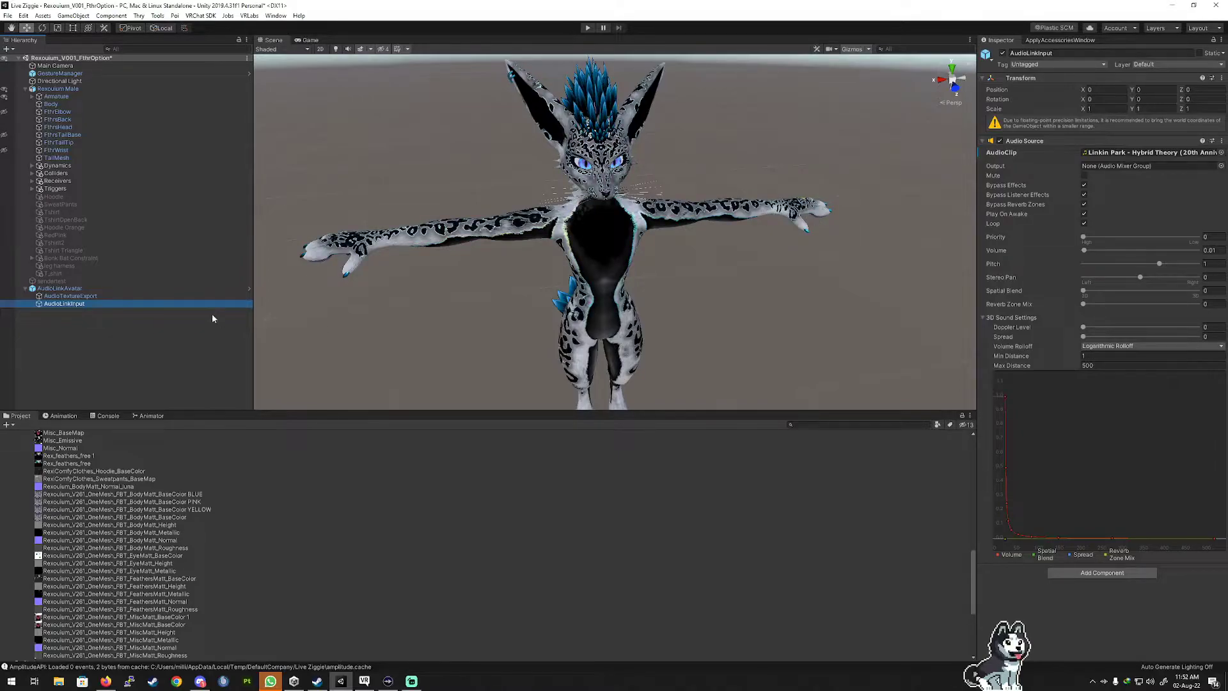
Run the scene, examine the feathers' audio-reactive glow from several sides in the Scene view, and stop playback.
click(588, 28)
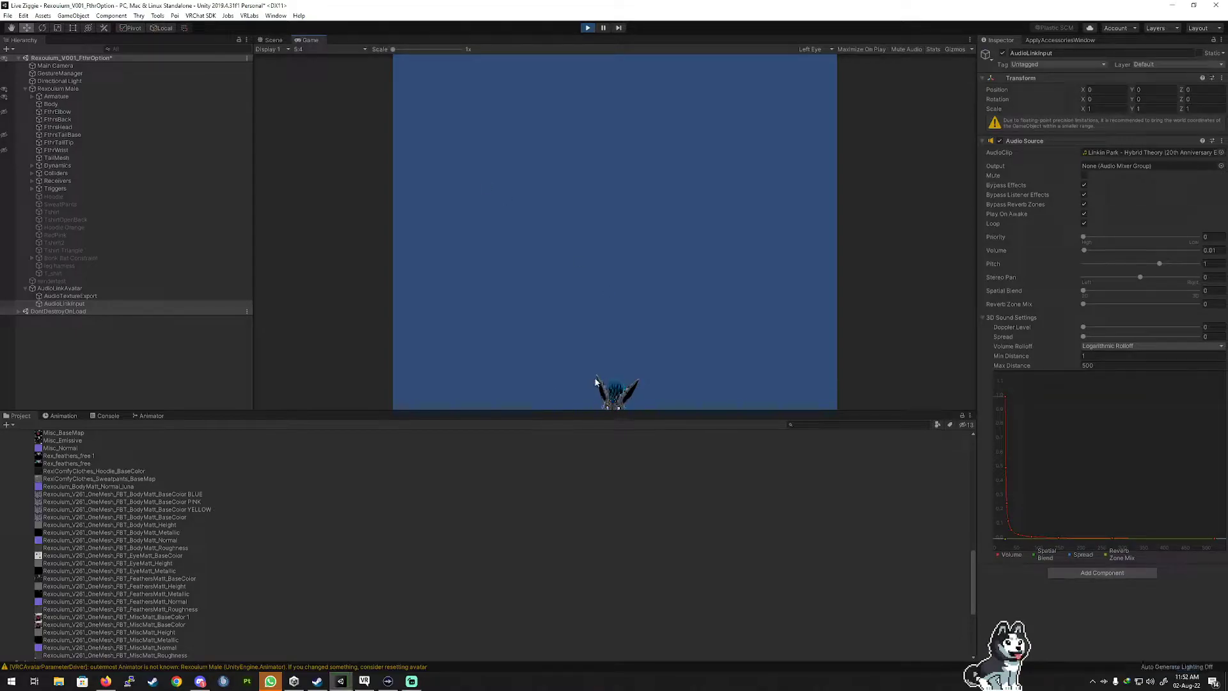
click(274, 41)
scroll(577, 263, up, 4)
alt+drag(575, 273, 671, 330)
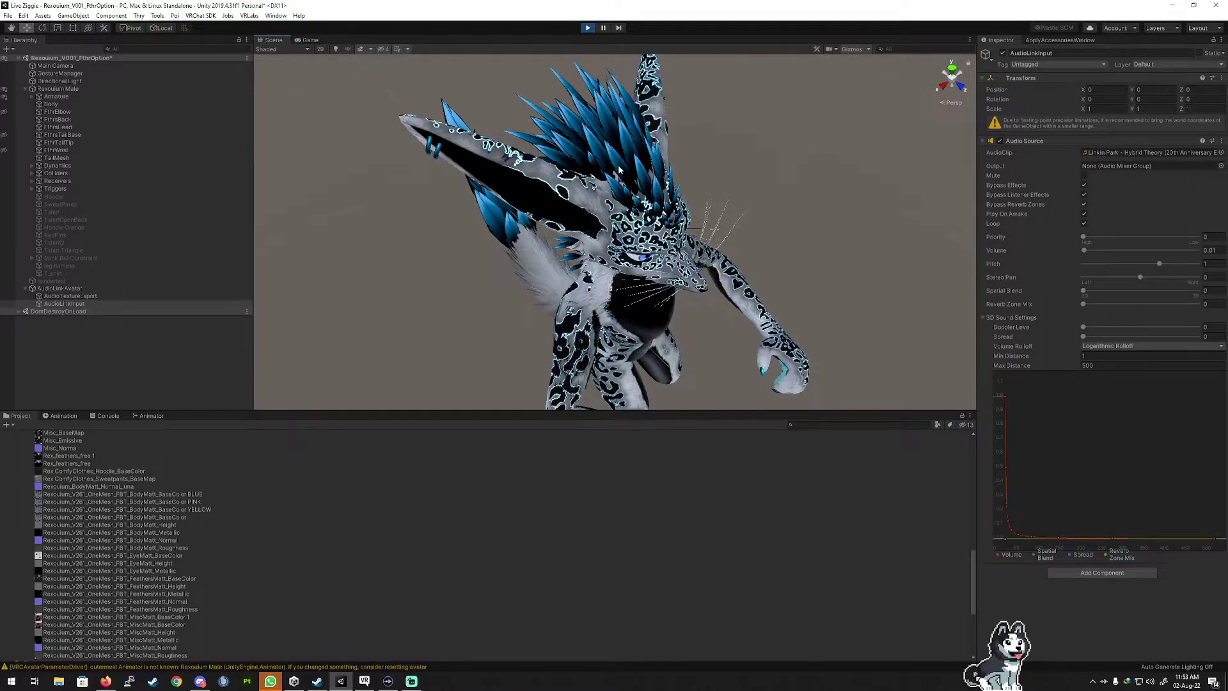
alt+drag(619, 170, 320, 126)
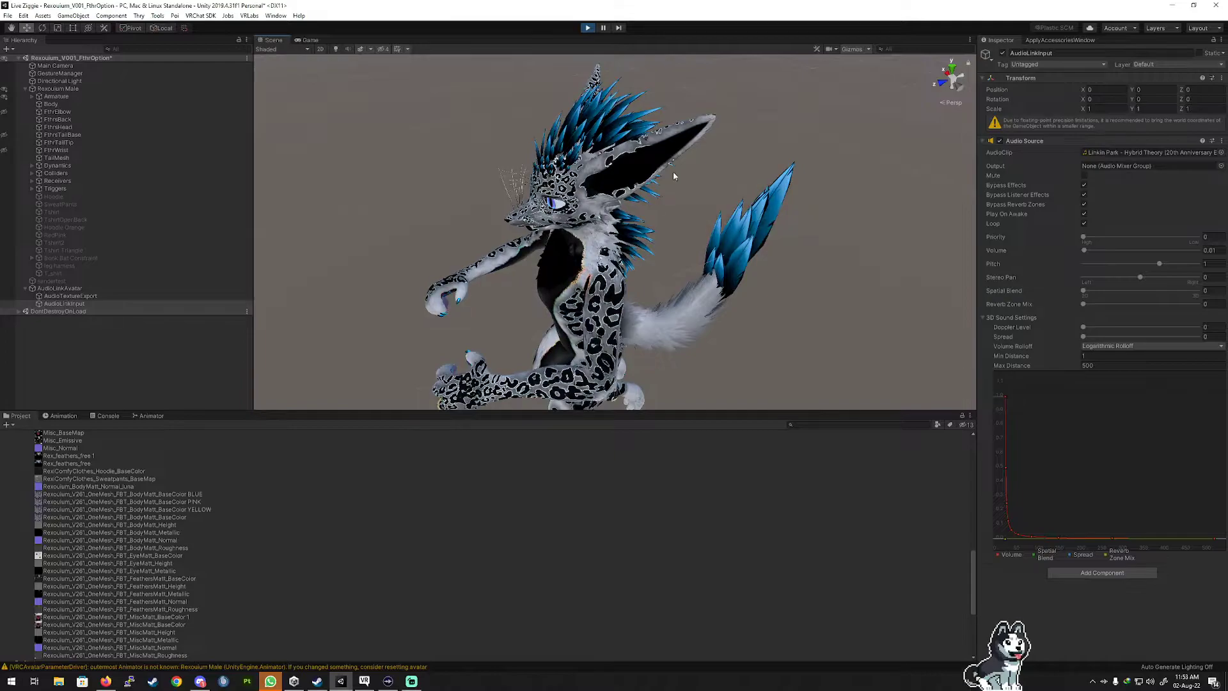
click(587, 28)
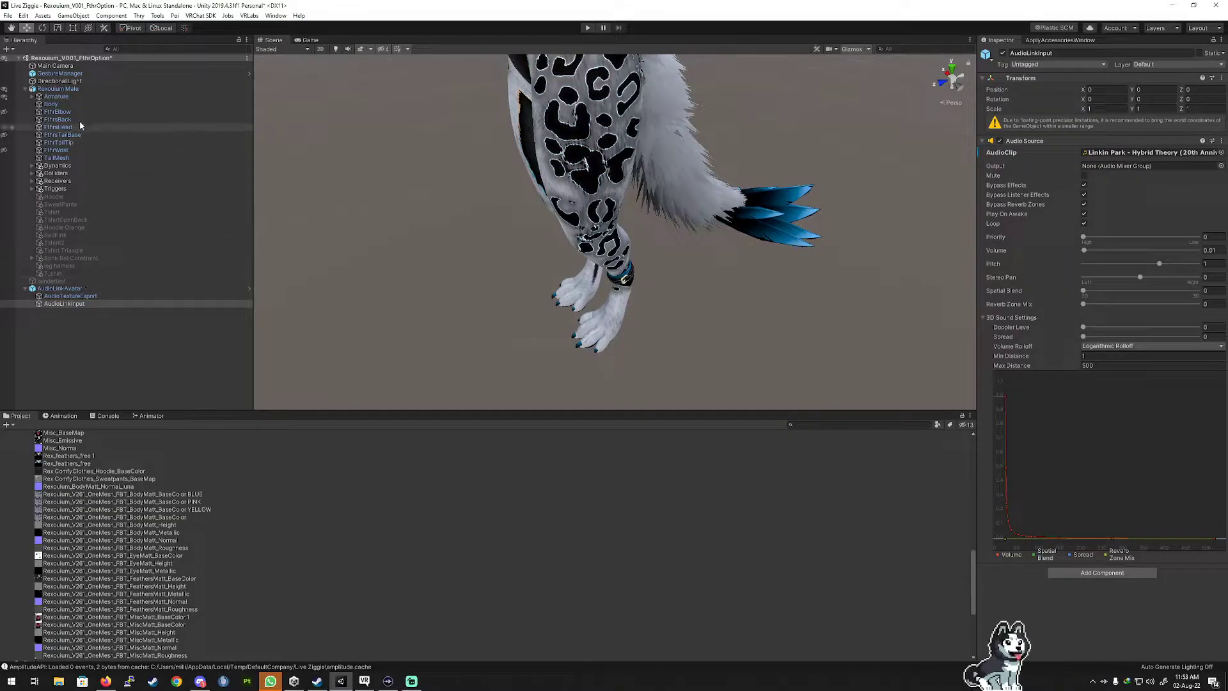
Reopen the FeathersMatt material and disable Audio Link for Emission 0.
scroll(101, 501, up, 10)
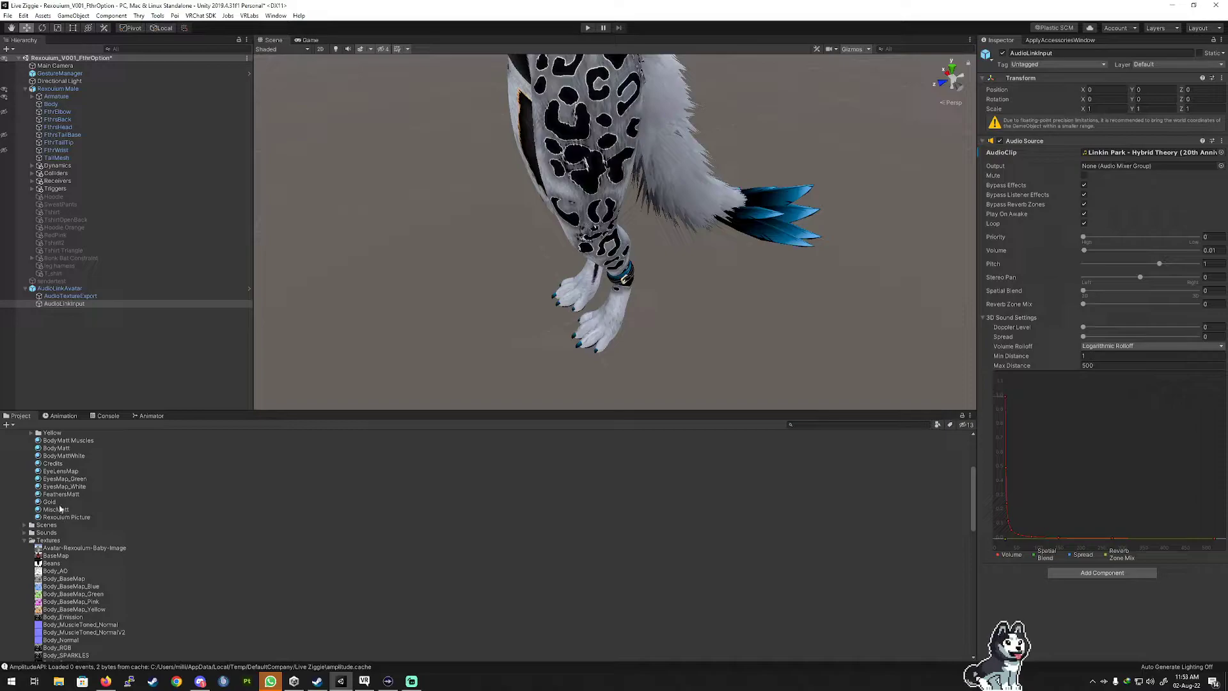
click(61, 495)
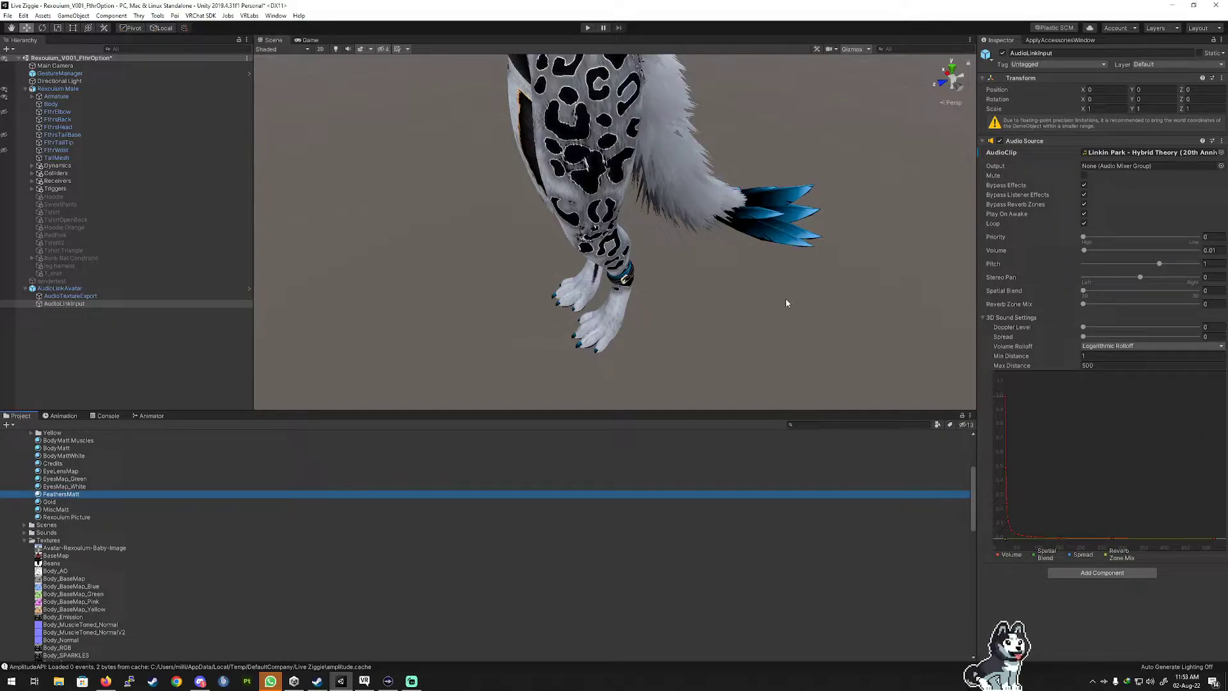
scroll(579, 178, up, 5)
scroll(579, 179, down, 7)
middle_drag(580, 176, 568, 152)
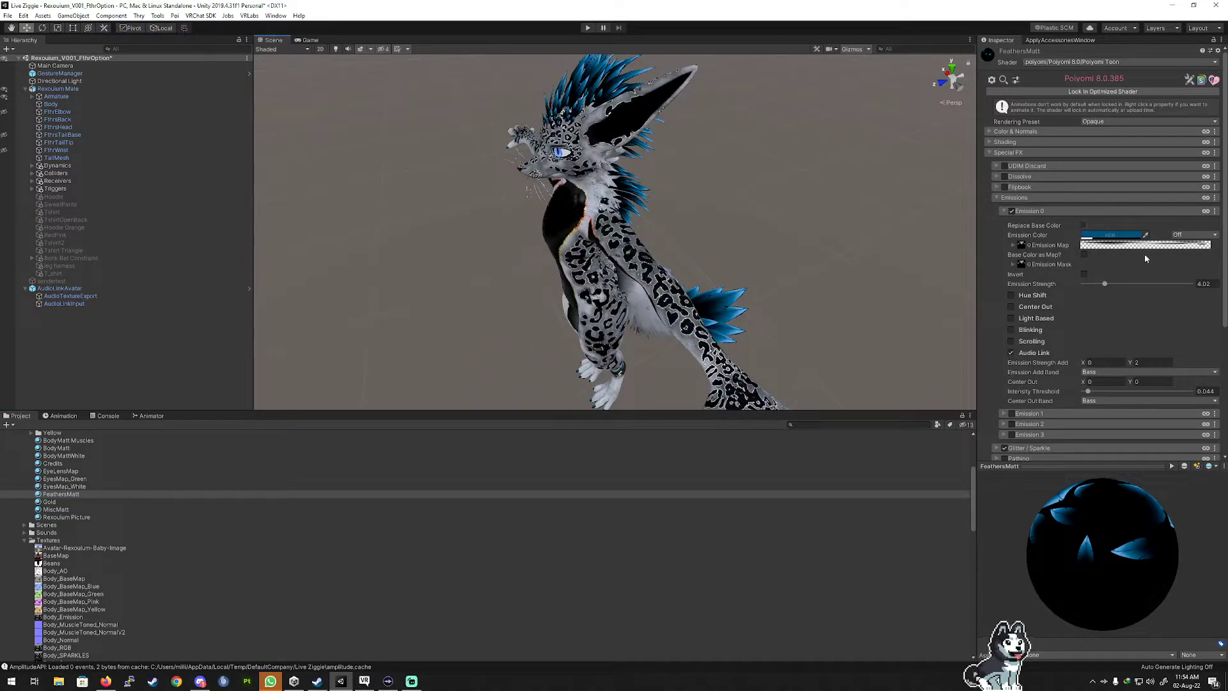
click(1011, 353)
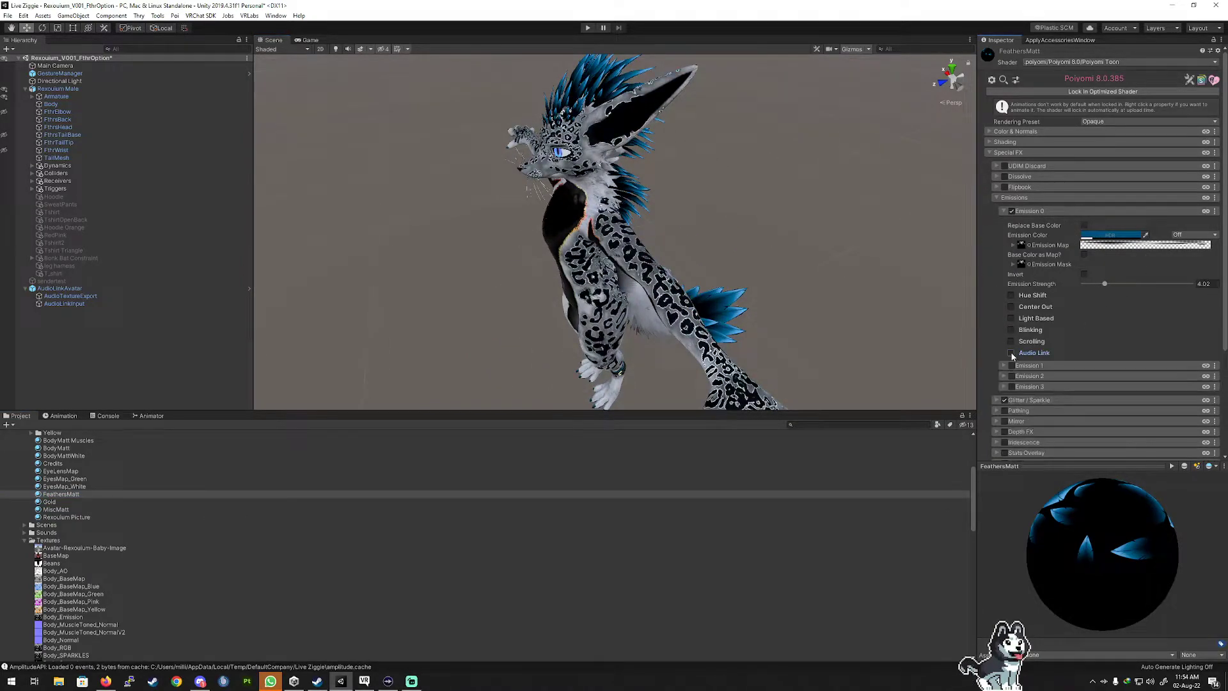
Clear Emission 0's Emission Map by setting its texture to None.
click(1029, 248)
scroll(66, 300, down, 8)
scroll(66, 300, up, 10)
click(35, 259)
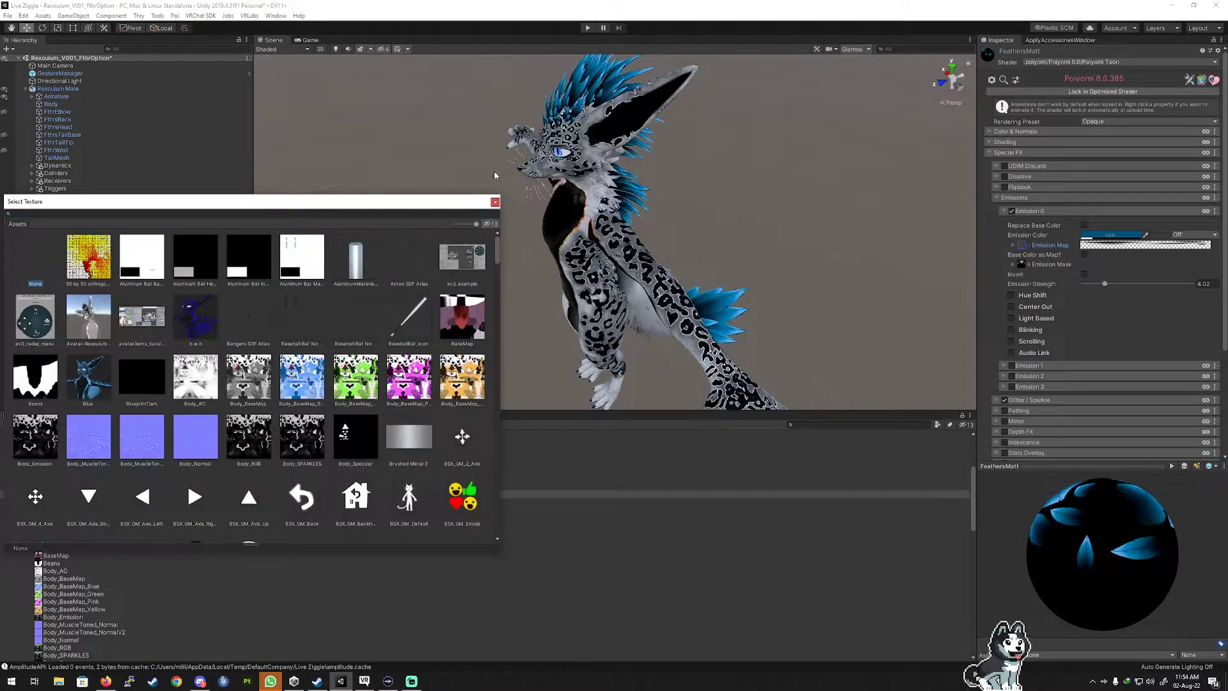
click(495, 202)
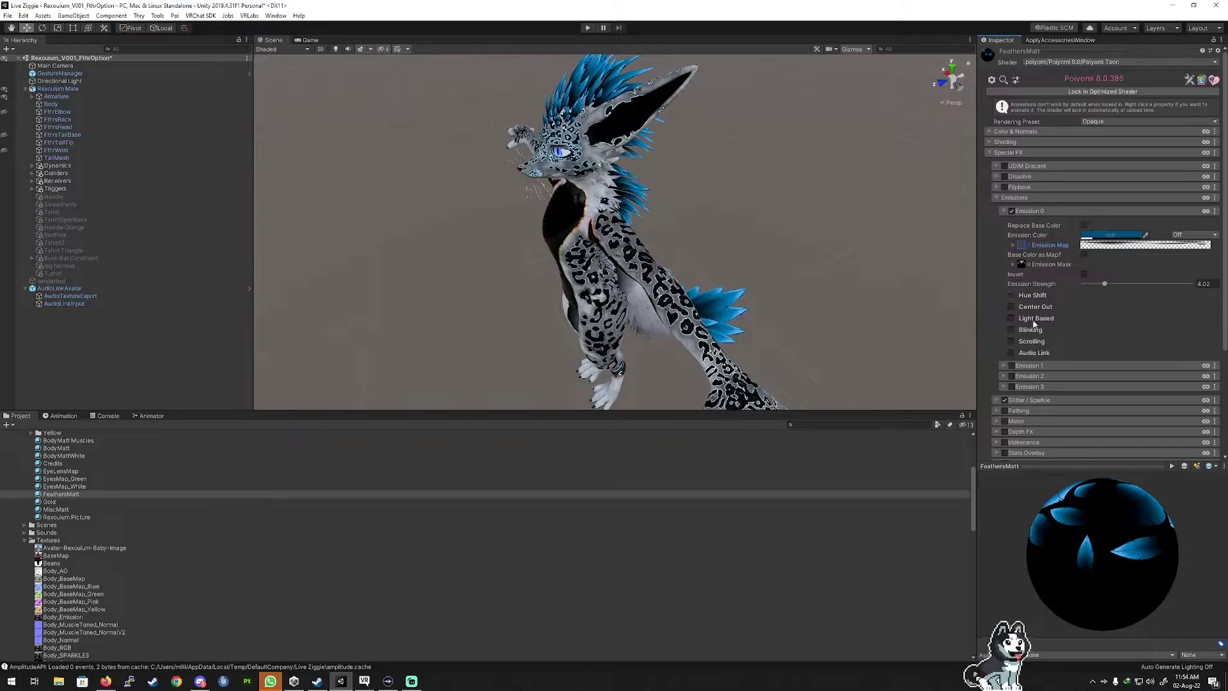
Enable Emission 1 on the feathers material and assign the Rex_feathers_free 1 texture as its Emission Mask.
click(1003, 366)
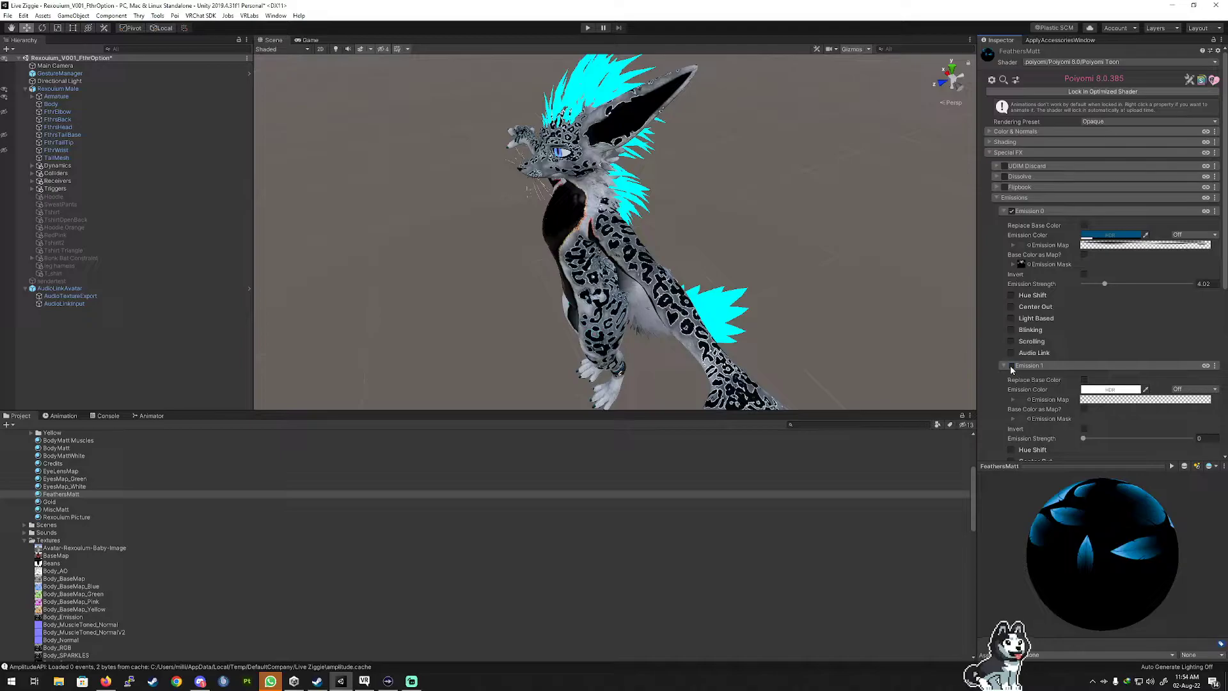
click(1011, 366)
scroll(996, 392, down, 3)
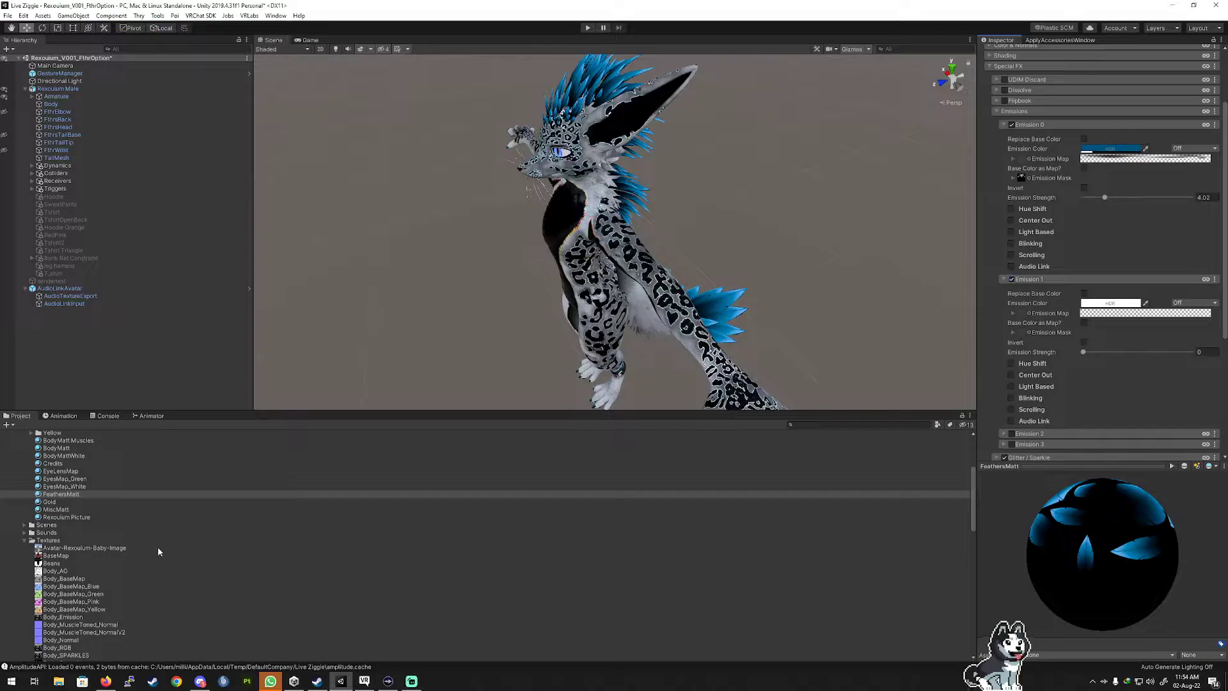
scroll(107, 548, down, 3)
scroll(85, 556, down, 5)
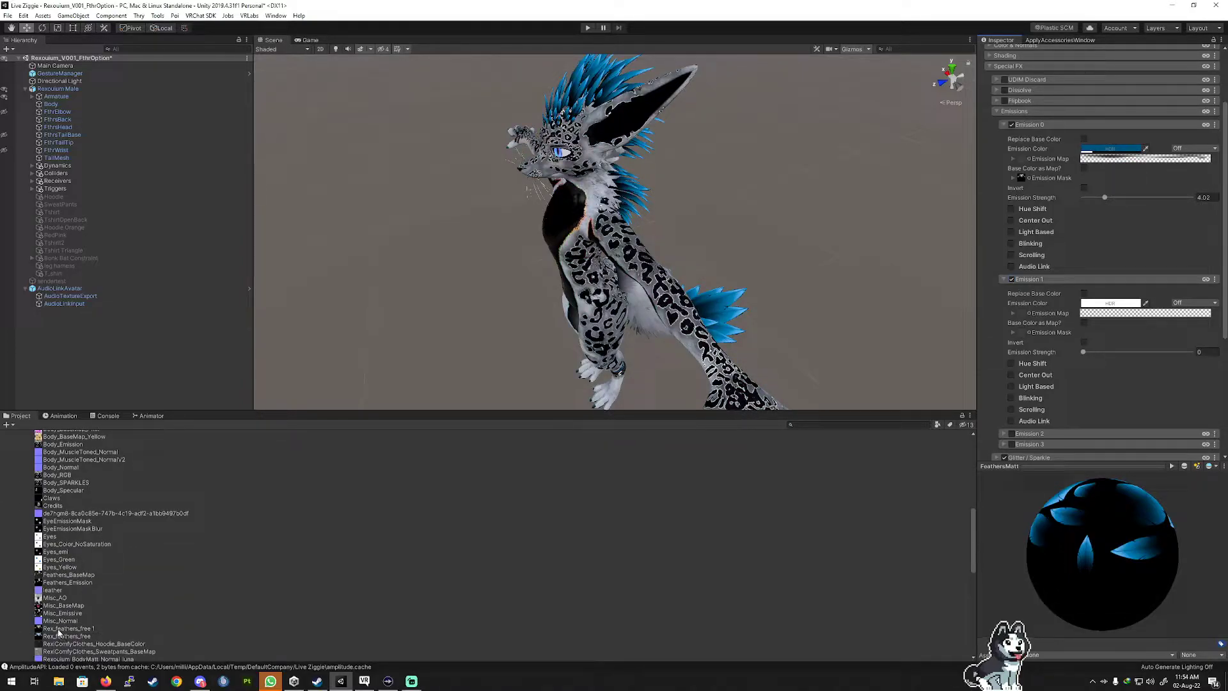
drag(57, 632, 1022, 332)
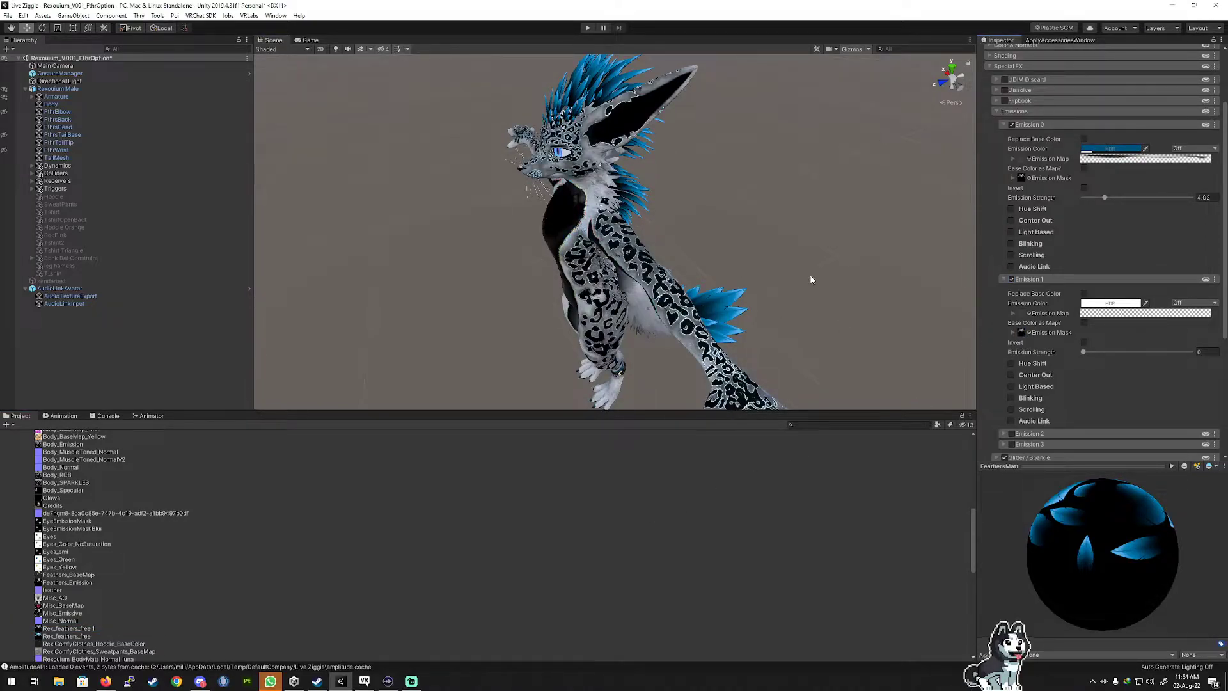
Enable Audio Link for Emission 1 with an Emission Strength Add Y of 3.
click(1012, 421)
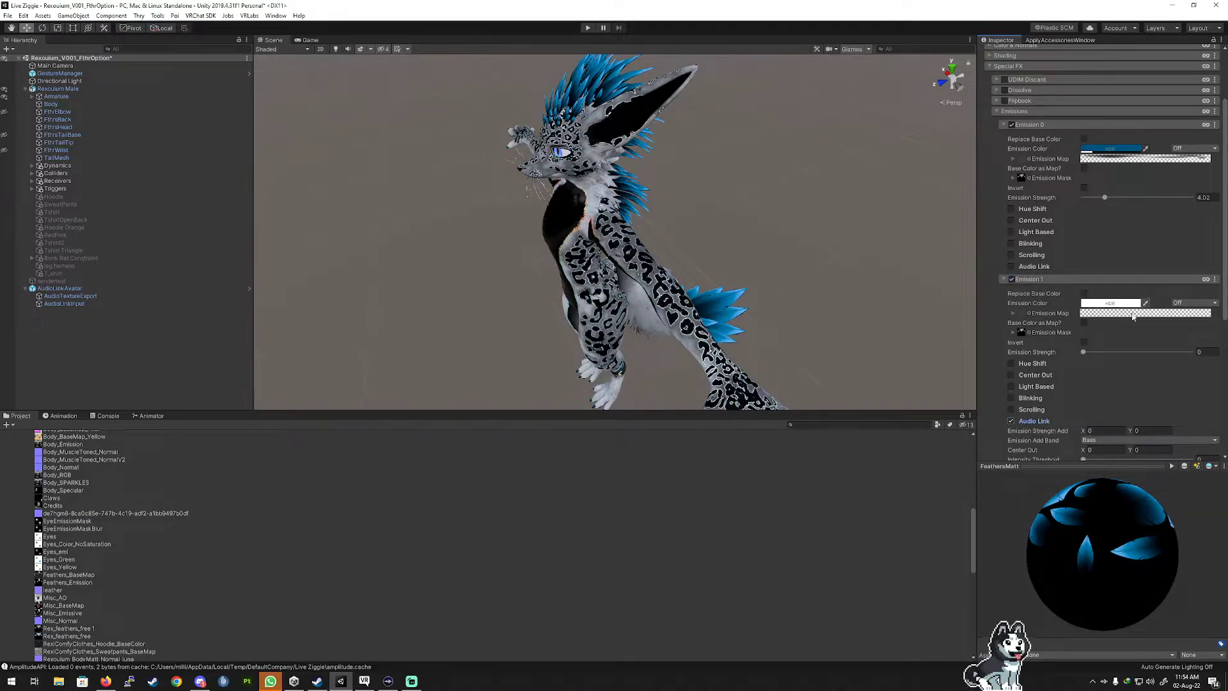
scroll(1145, 345, down, 3)
click(1138, 346)
text(3)
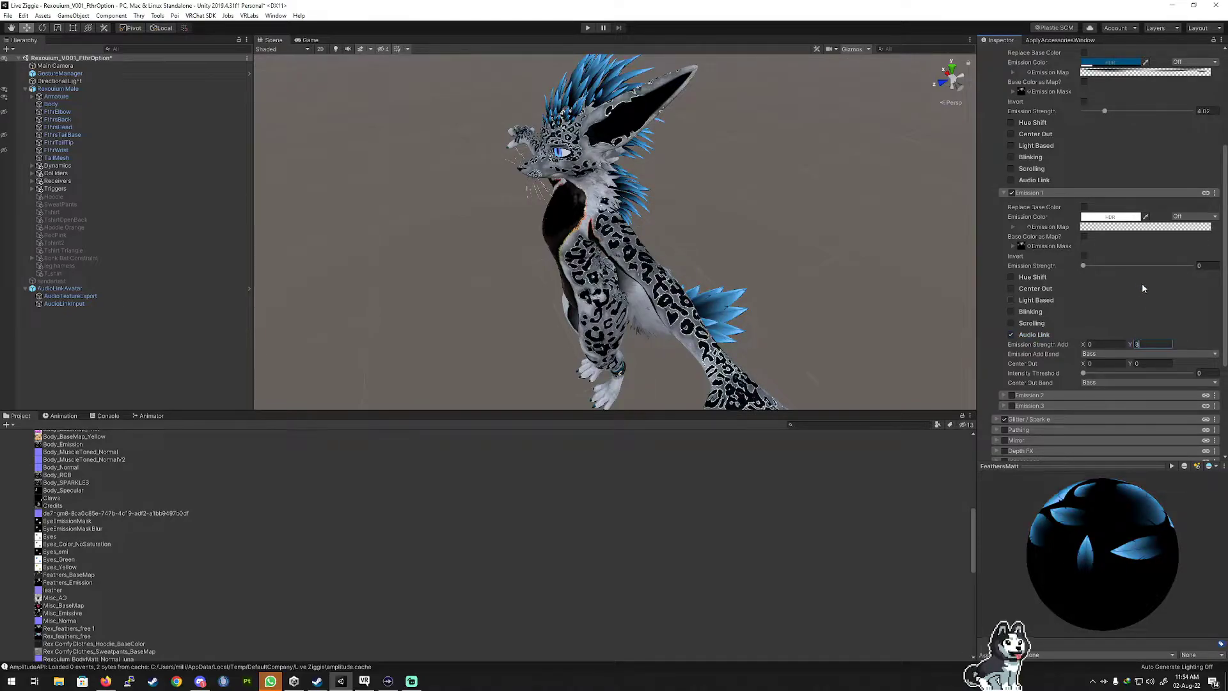
Set Emission 1's color to bright magenta, leaving its base Emission Strength at 0.
click(1128, 218)
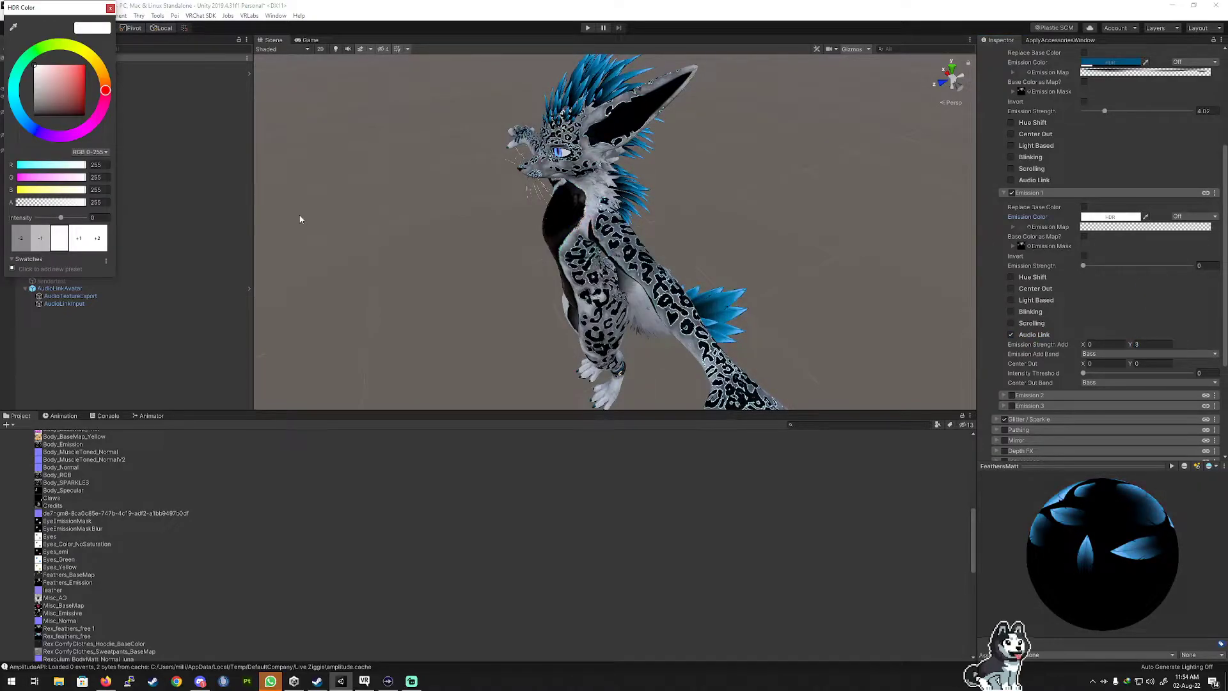
click(88, 127)
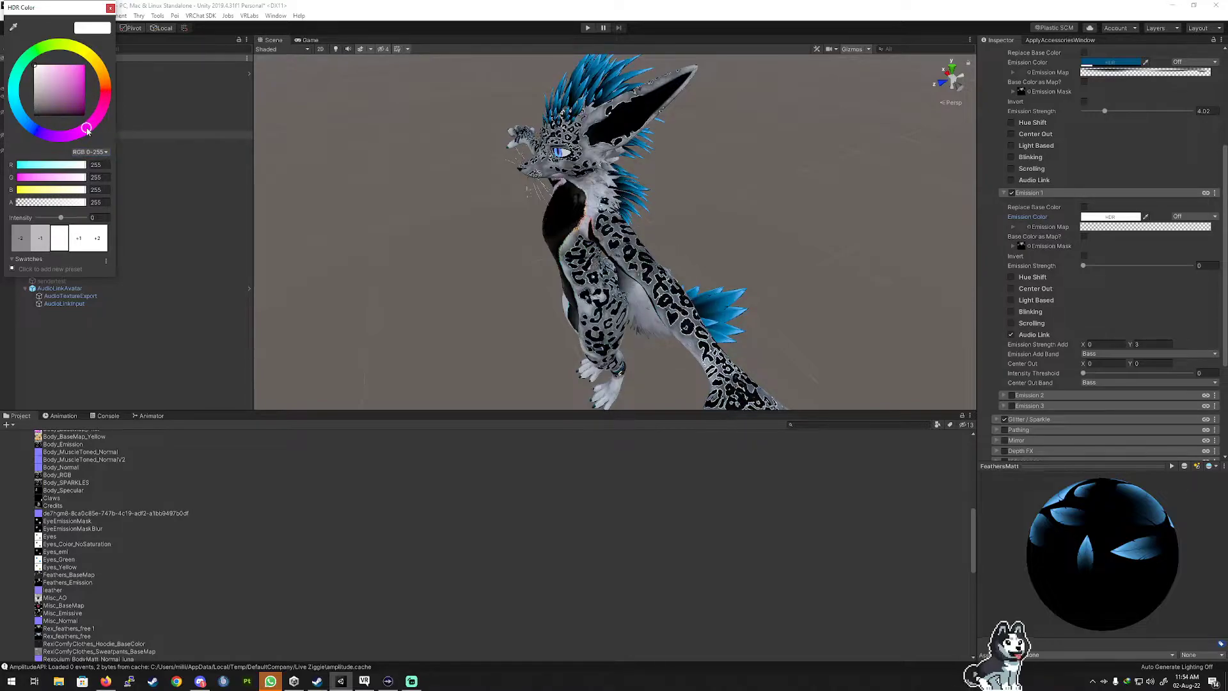
mouse_move(58, 94)
mouse_down()
mouse_move(90, 71)
mouse_move(97, 79)
mouse_up()
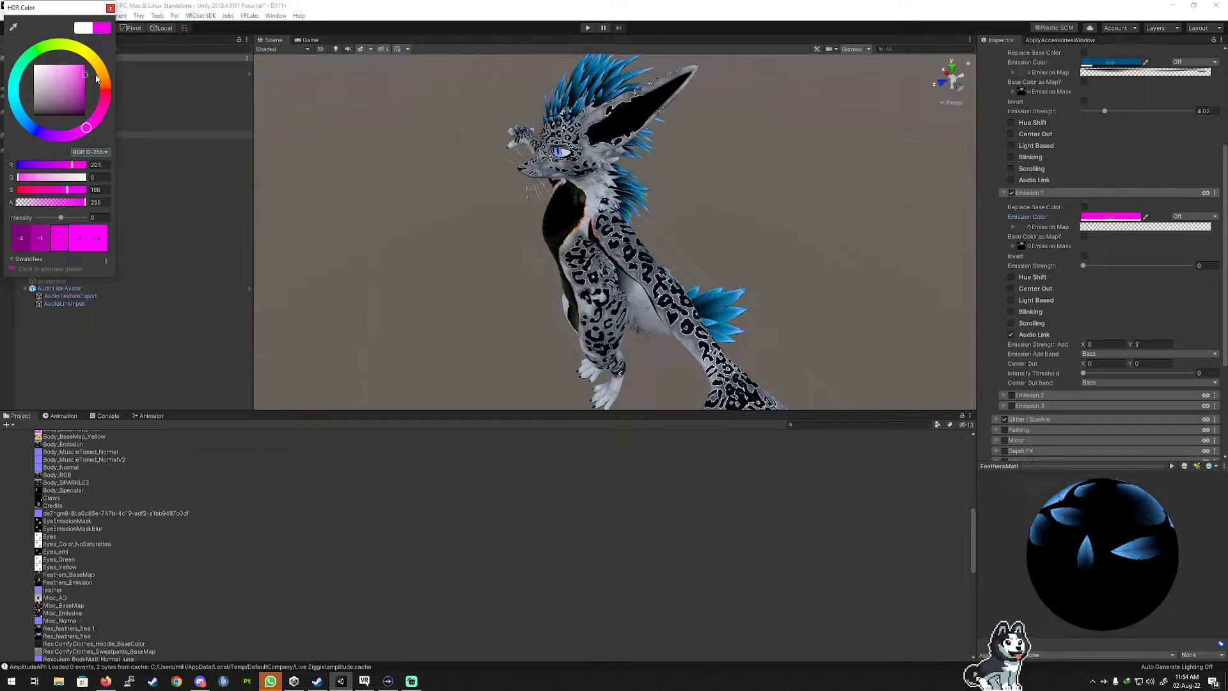
click(111, 9)
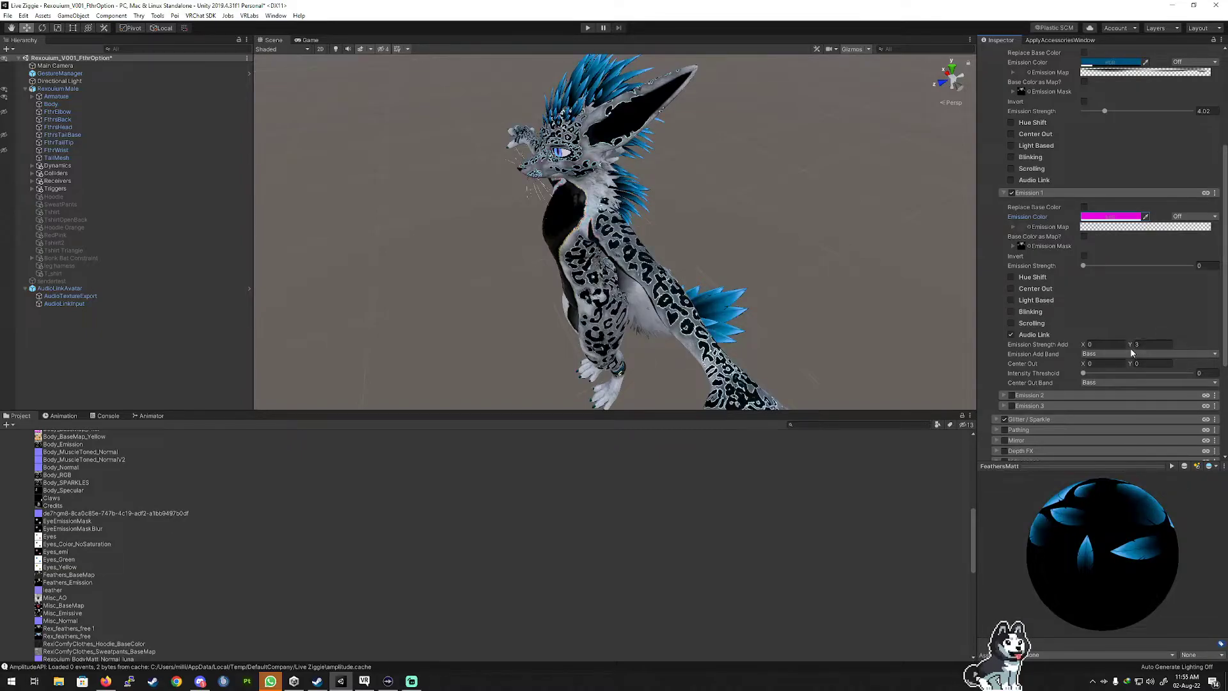
click(1084, 266)
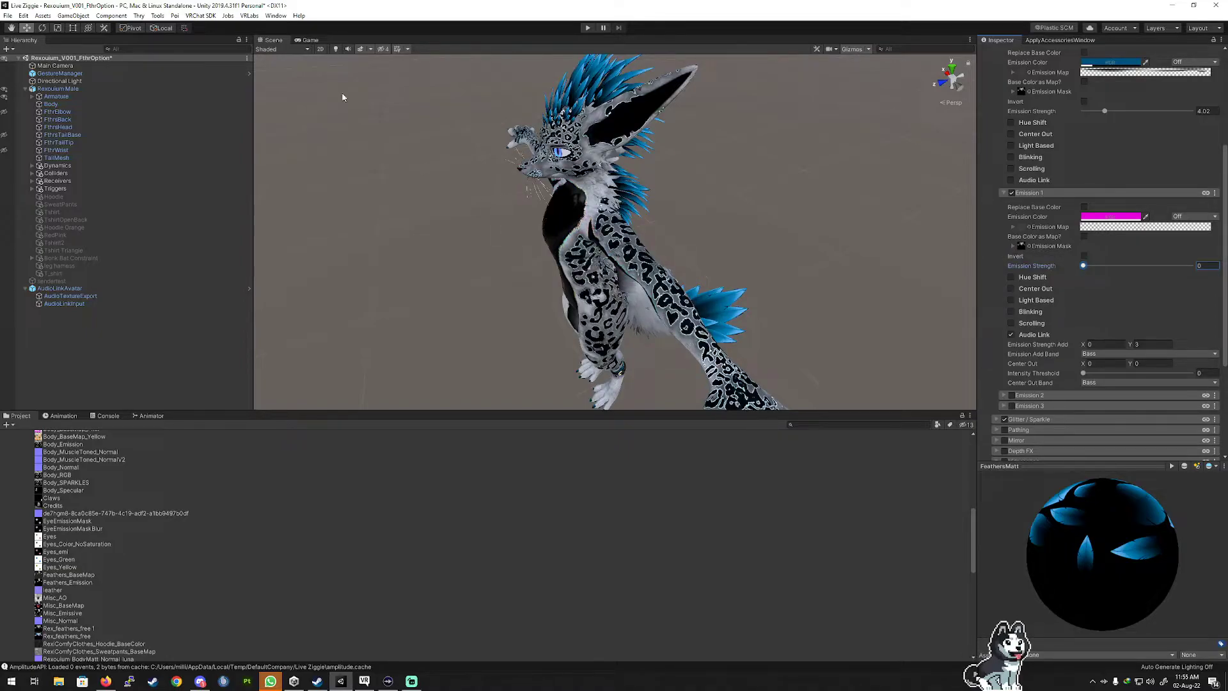
Run the scene again, examine the feathers' magenta reaction to the audio from several angles, and stop playback.
click(588, 29)
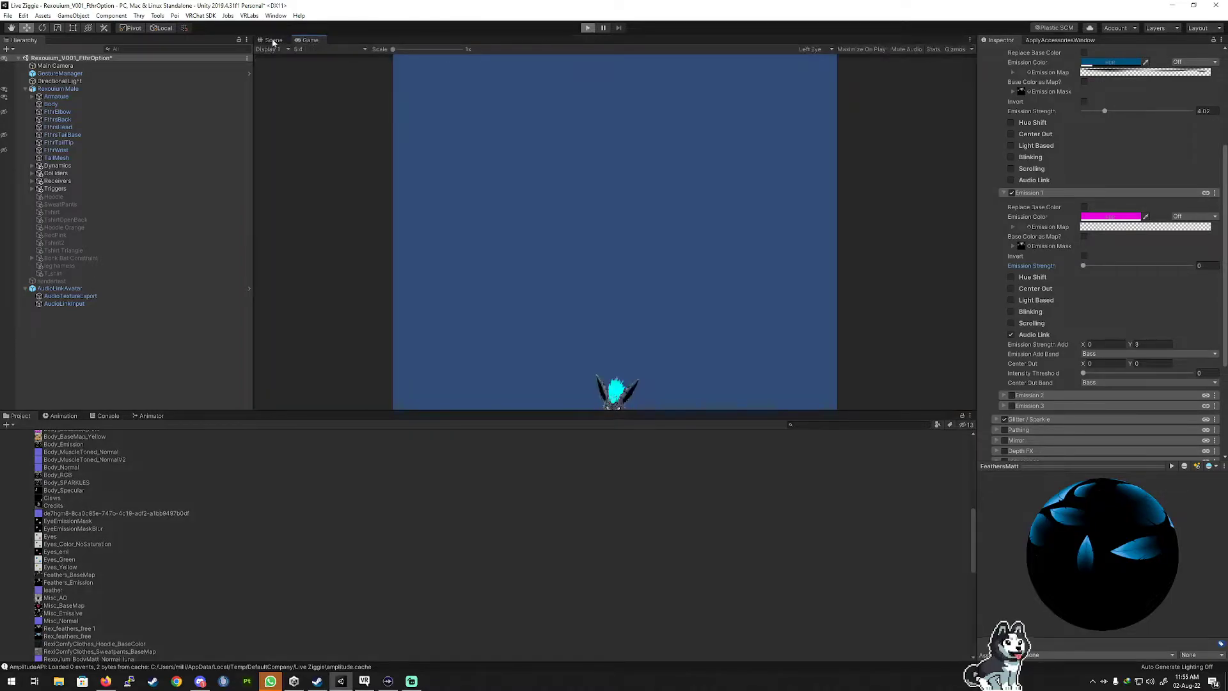
click(272, 40)
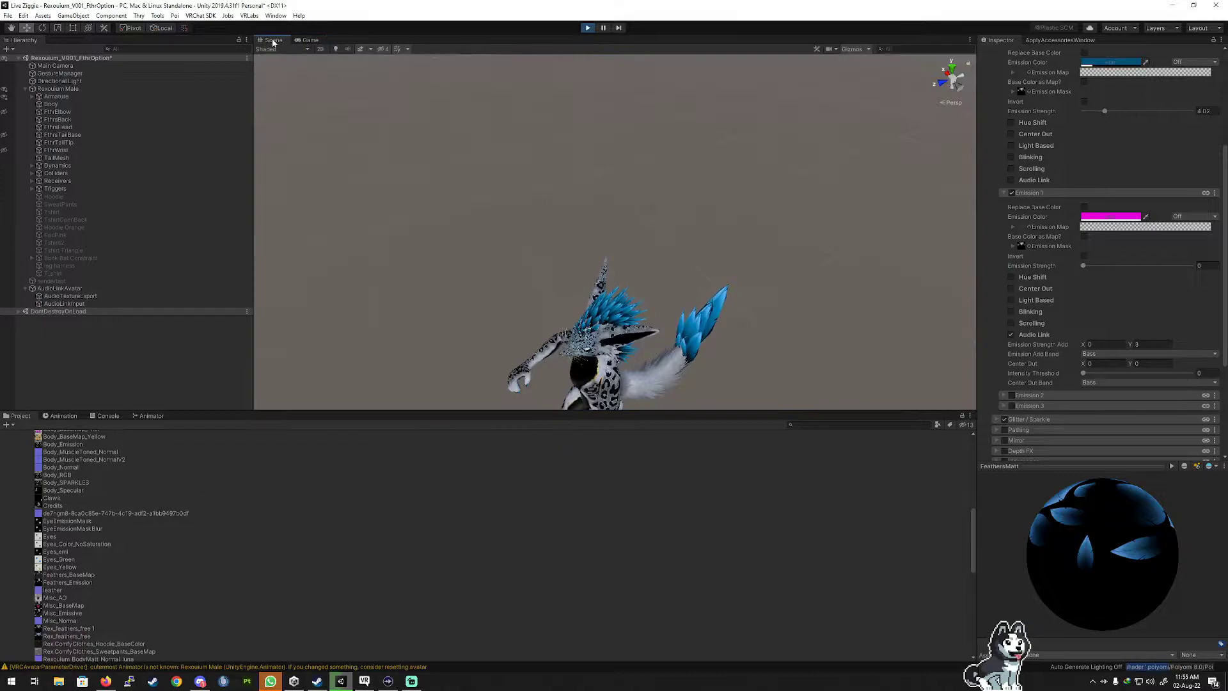
right_drag(466, 264, 335, 252)
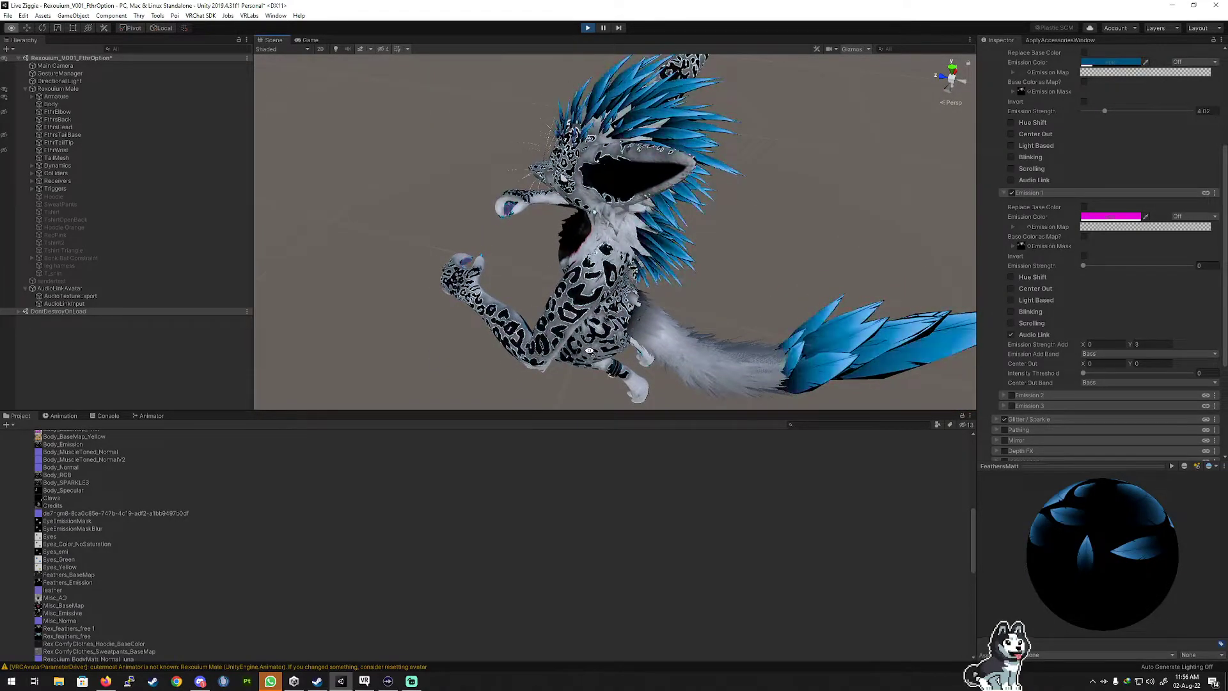
alt+drag(590, 351, 1024, 261)
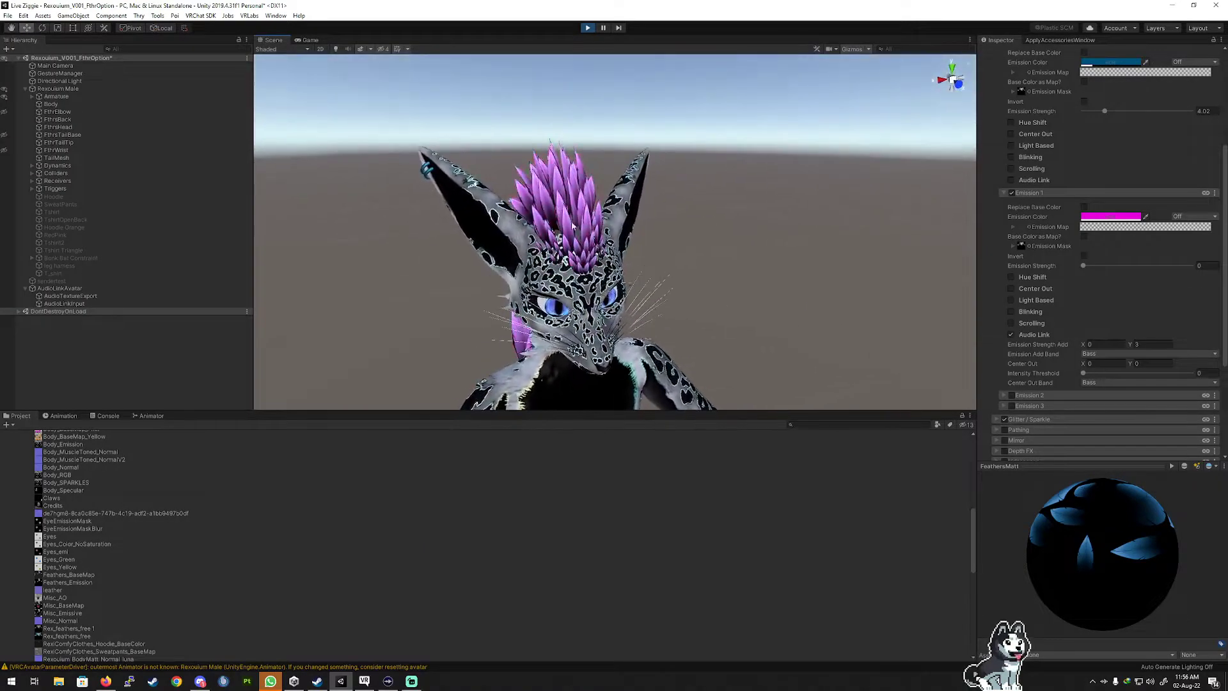
alt+drag(476, 268, 688, 272)
right_drag(689, 272, 96, 189)
right_drag(442, 185, 755, 144)
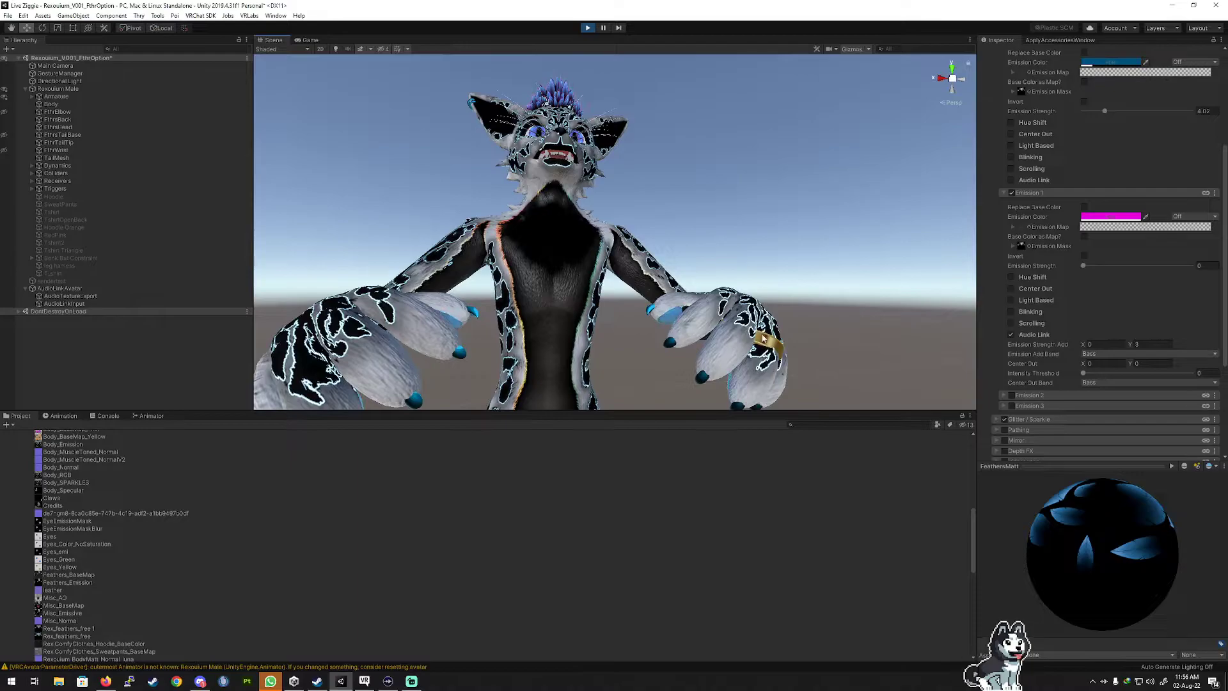
right_drag(763, 339, 655, 269)
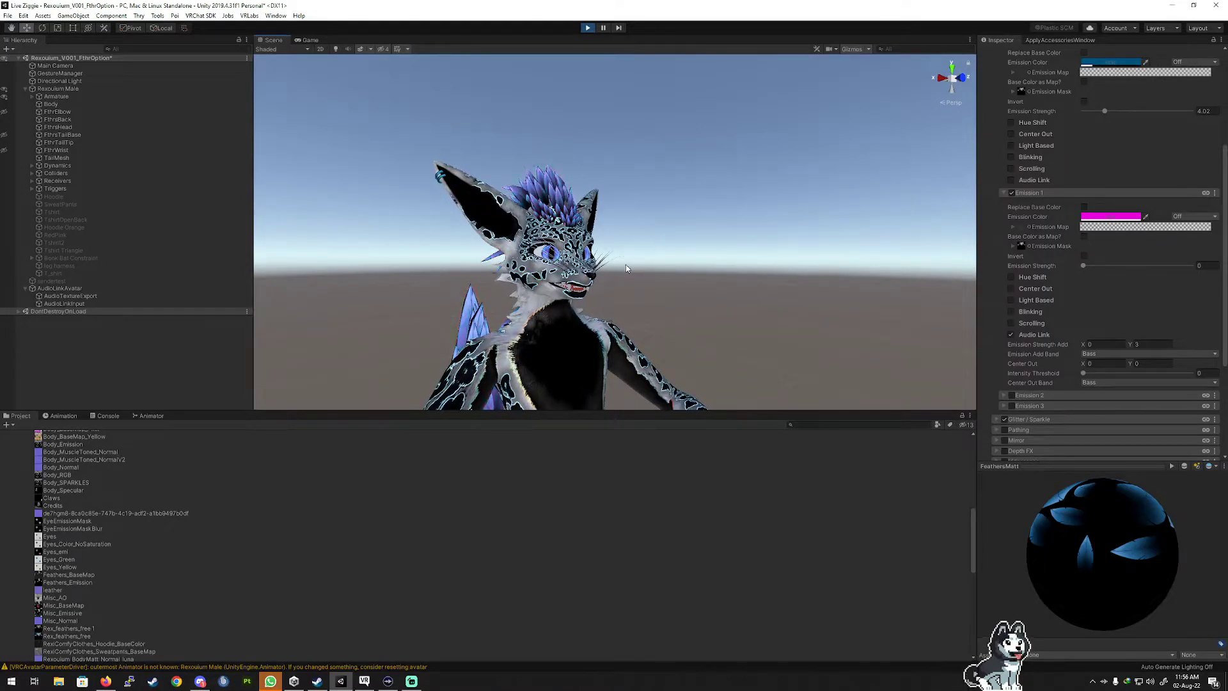
click(587, 28)
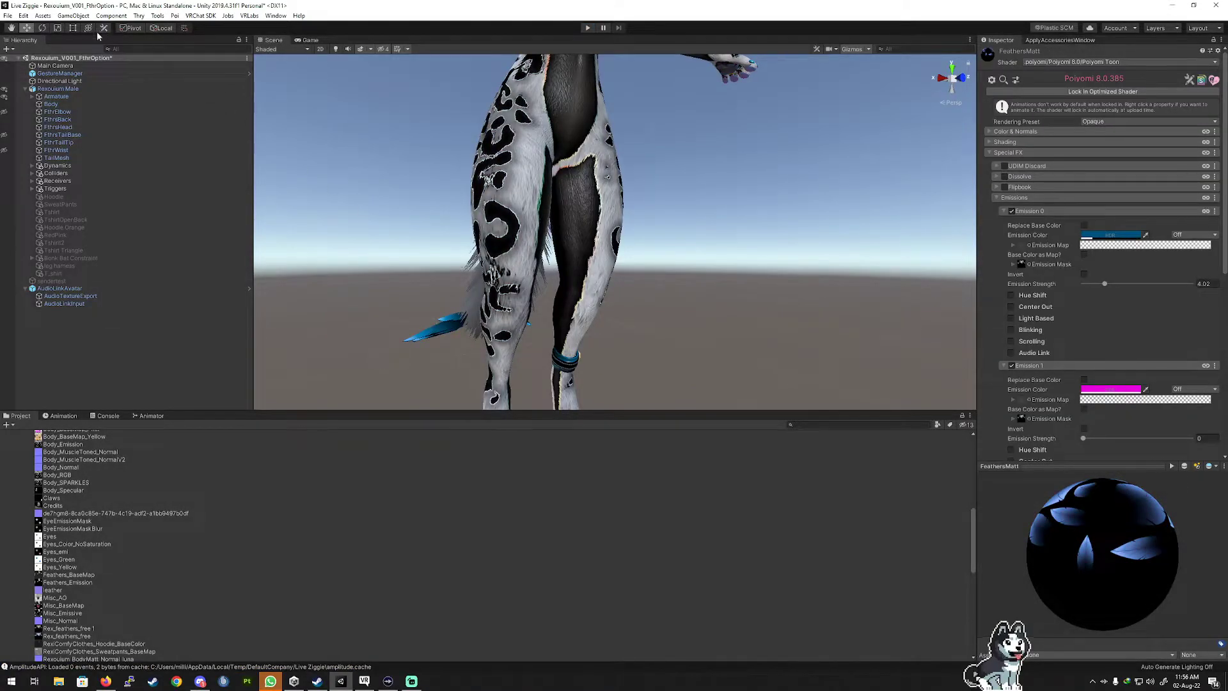
Bring up the VRChat SDK control panel and deactivate the AudioLinkAvatar object in the scene.
click(200, 15)
click(220, 43)
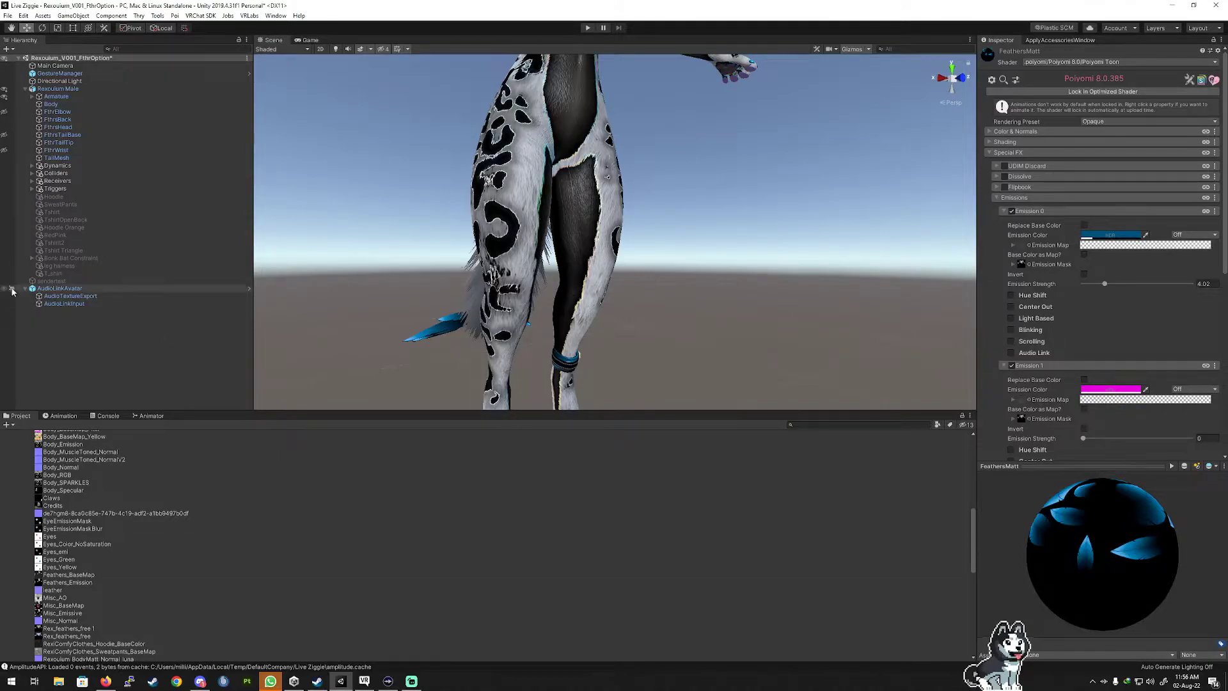
click(64, 288)
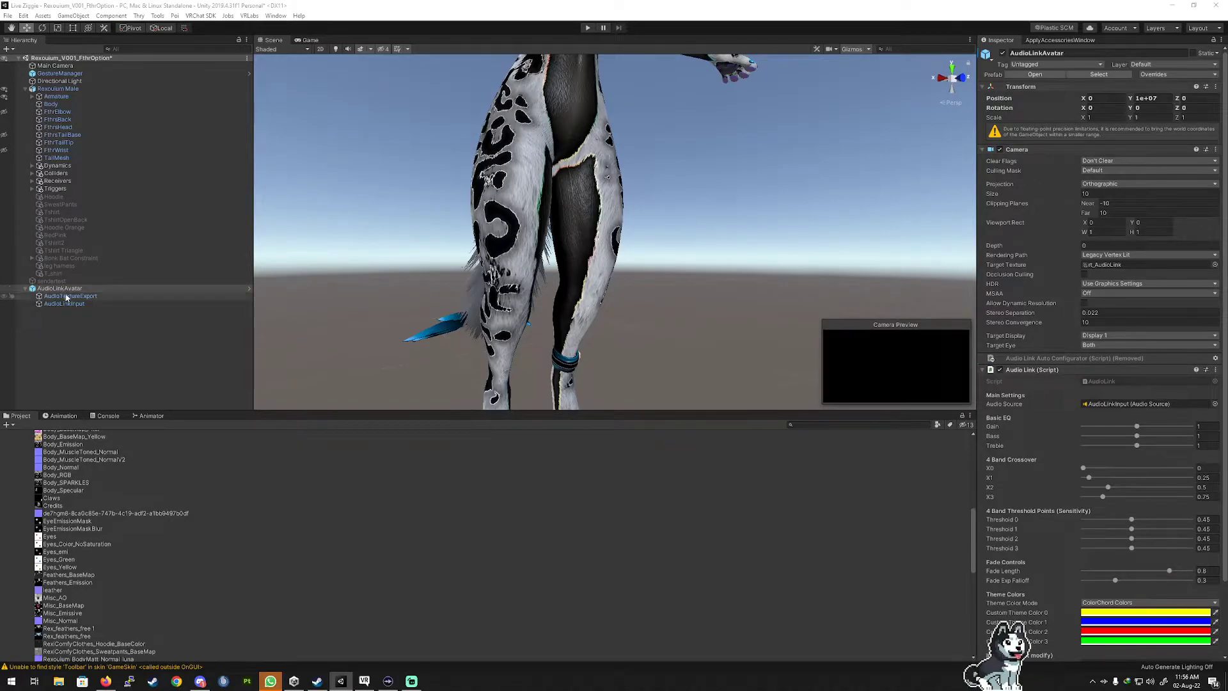
click(1002, 53)
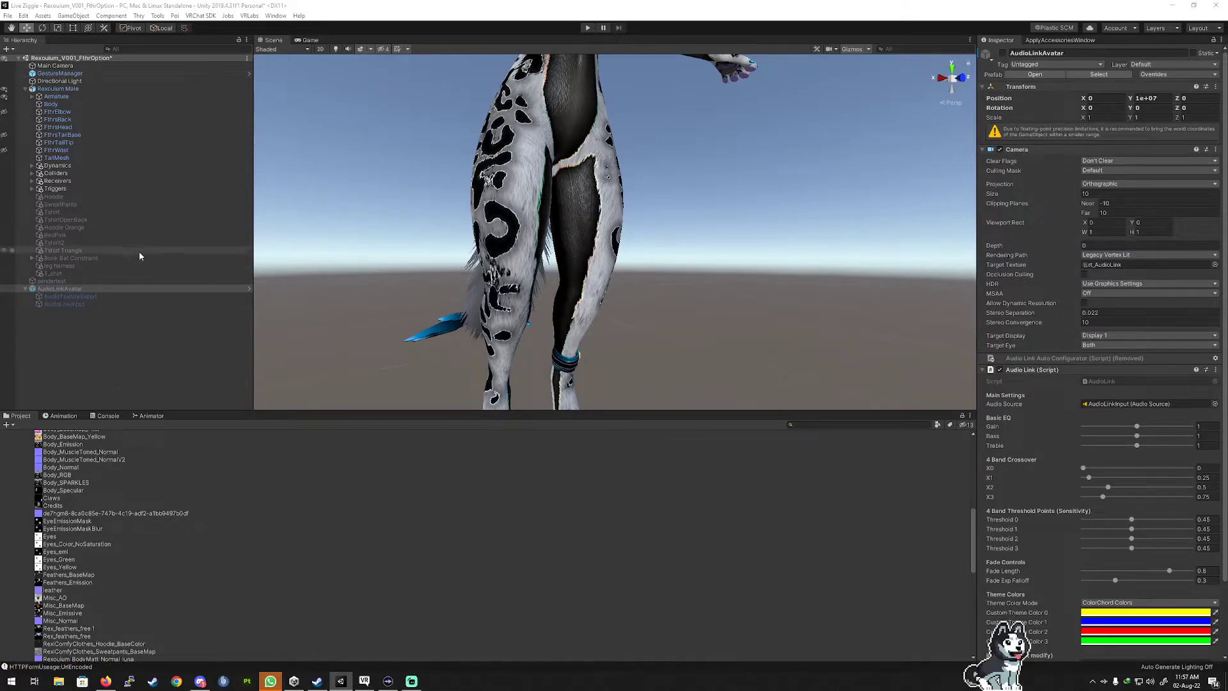
Inspect the Rexouium Male avatar's root components and view its head and upper body in the scene.
middle_drag(527, 175, 526, 200)
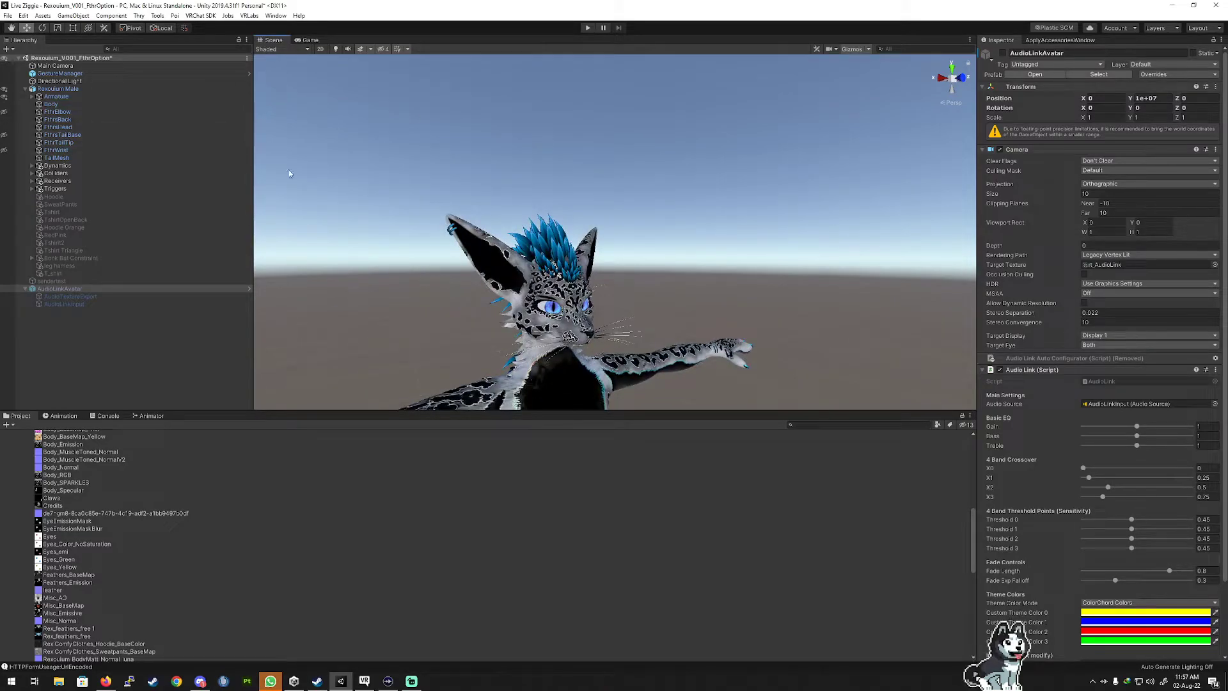
click(62, 90)
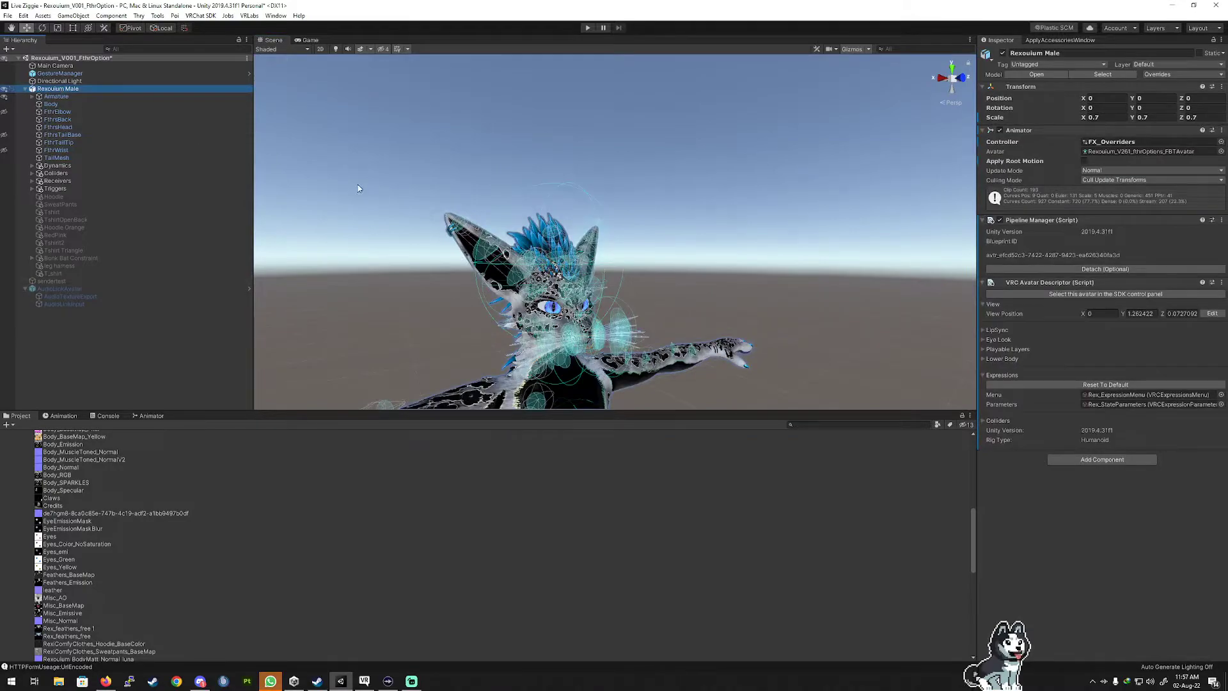
click(409, 224)
right_drag(409, 224, 396, 288)
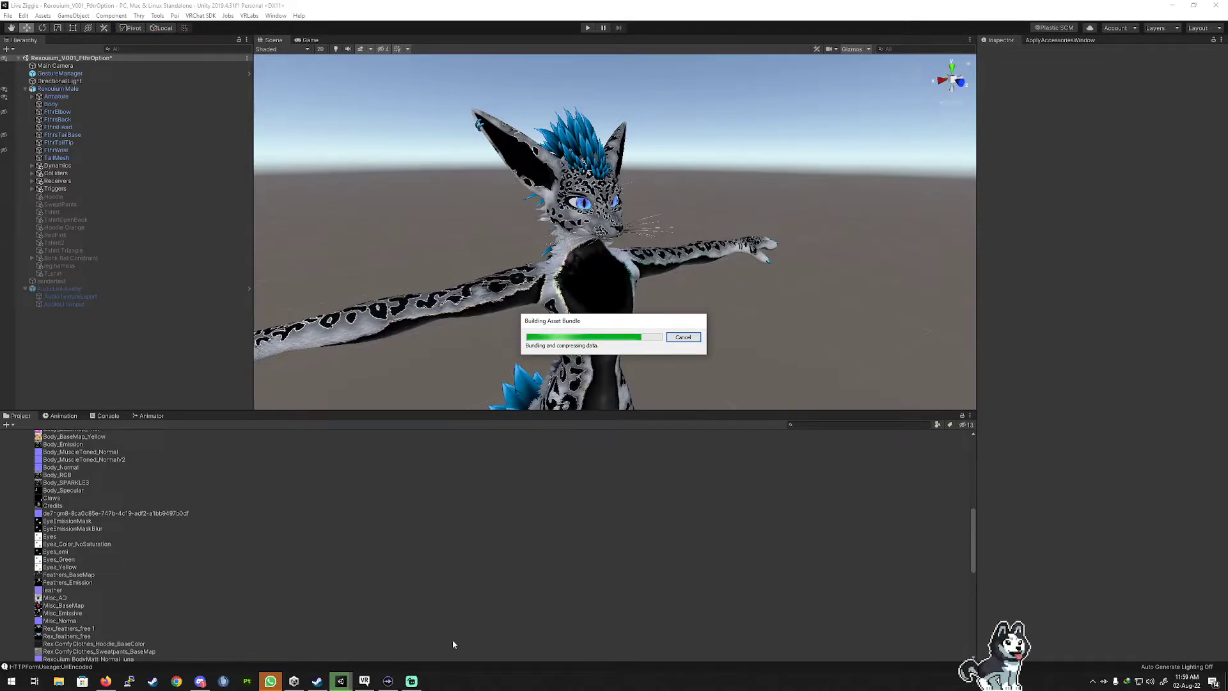
Switch to VRChat, maximize its window and examine the currently worn avatar up close and from a distance in the mirror.
click(365, 684)
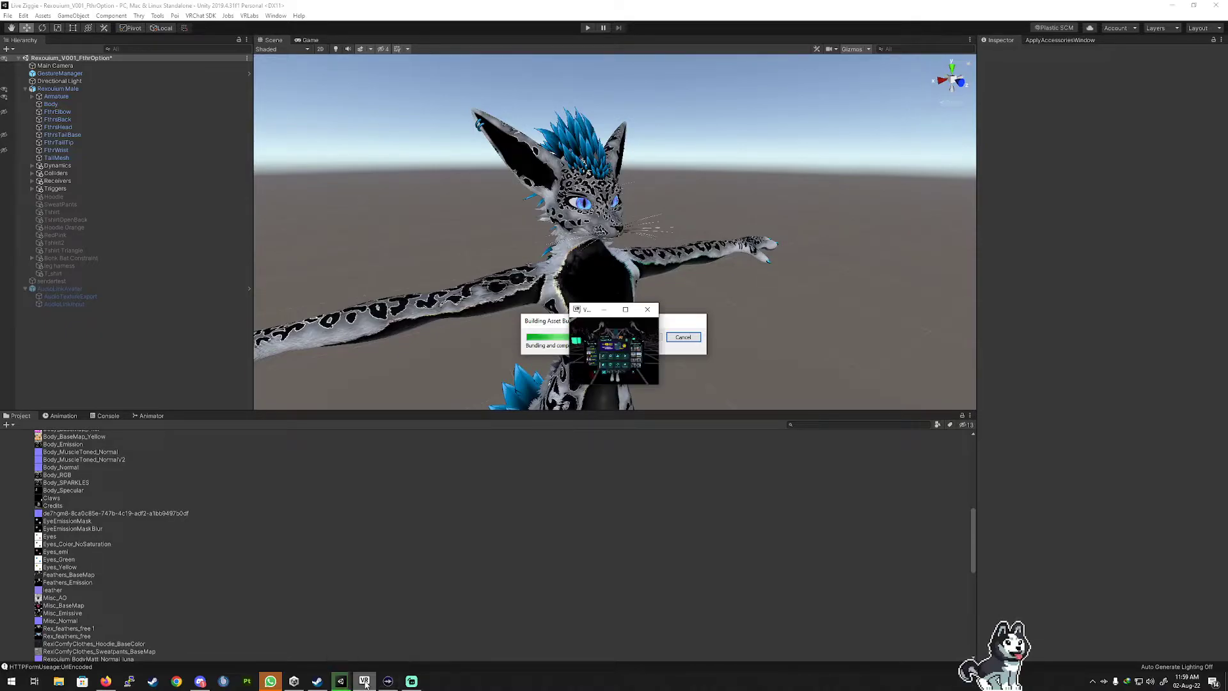
click(627, 311)
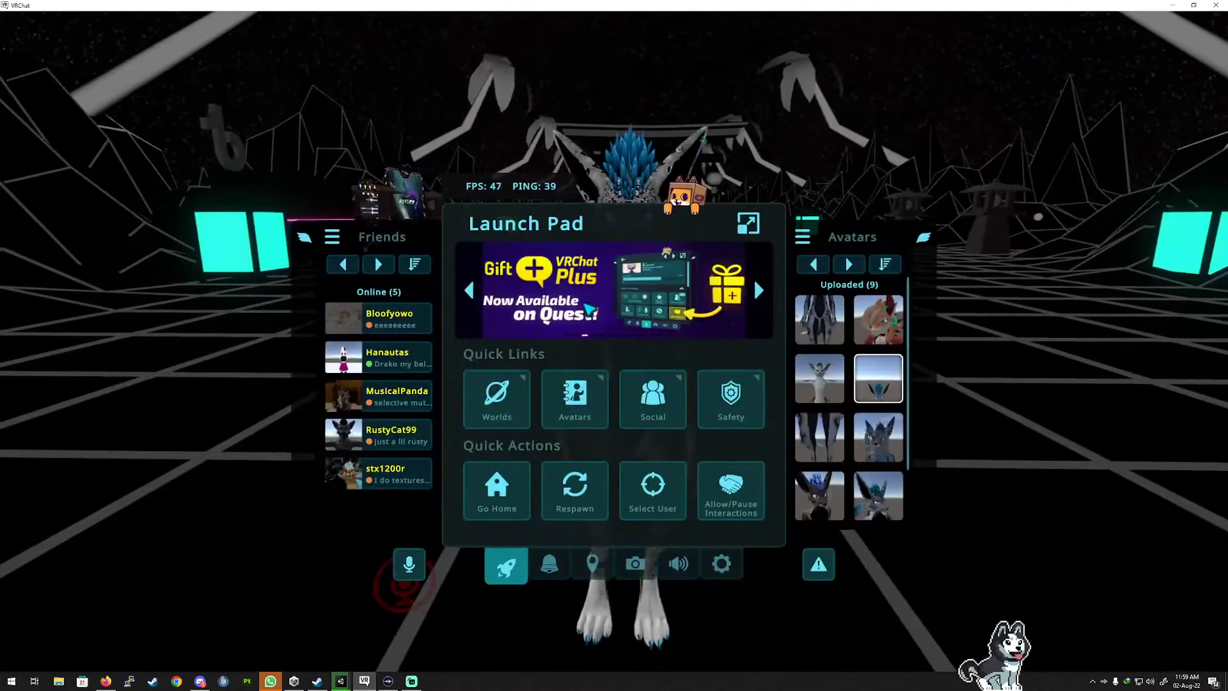
key(Escape)
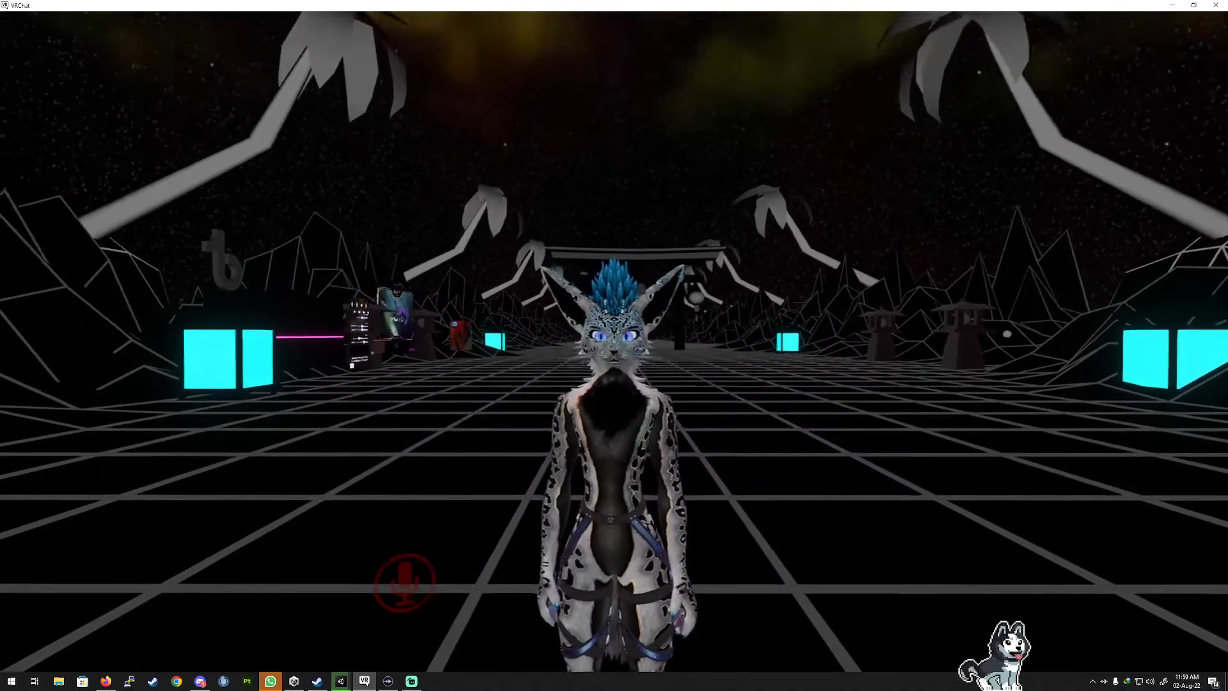
key(w)
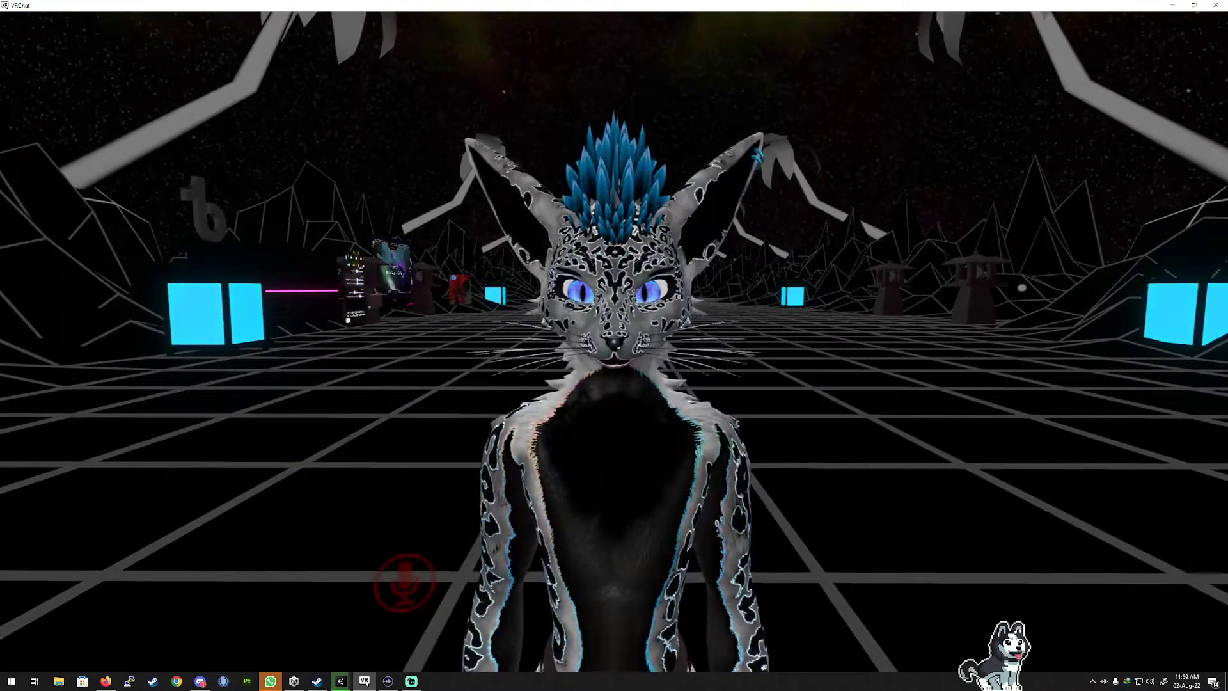
key(s)
key(w)
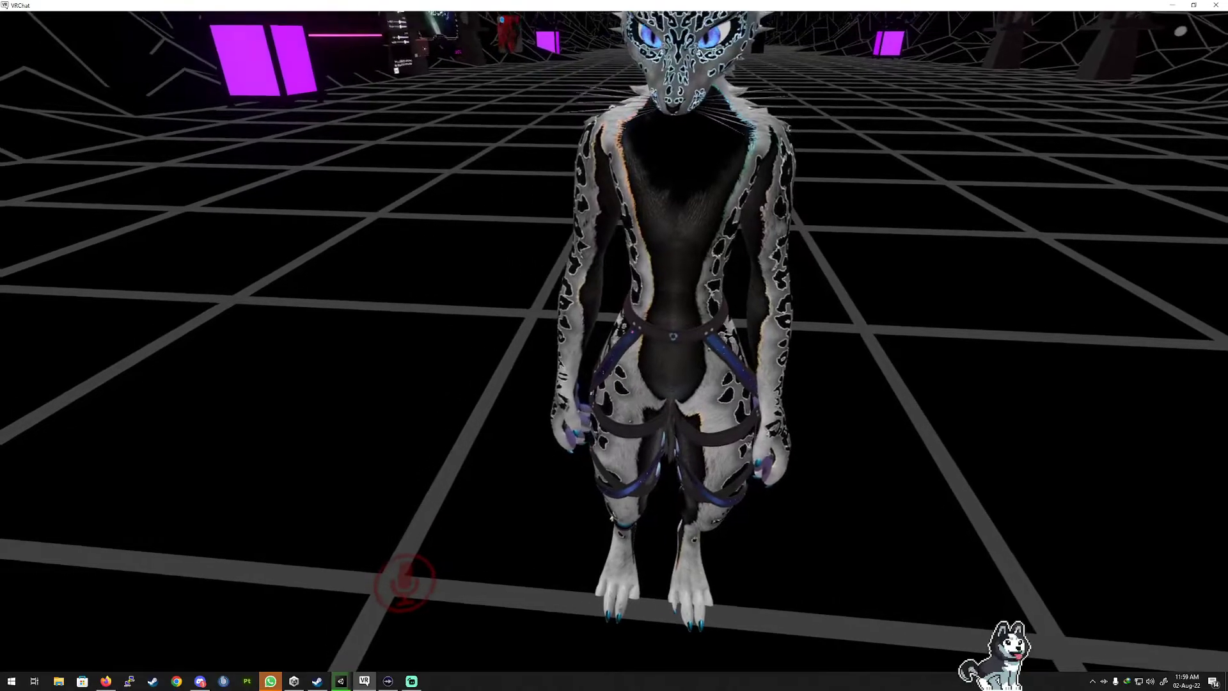
key(w)
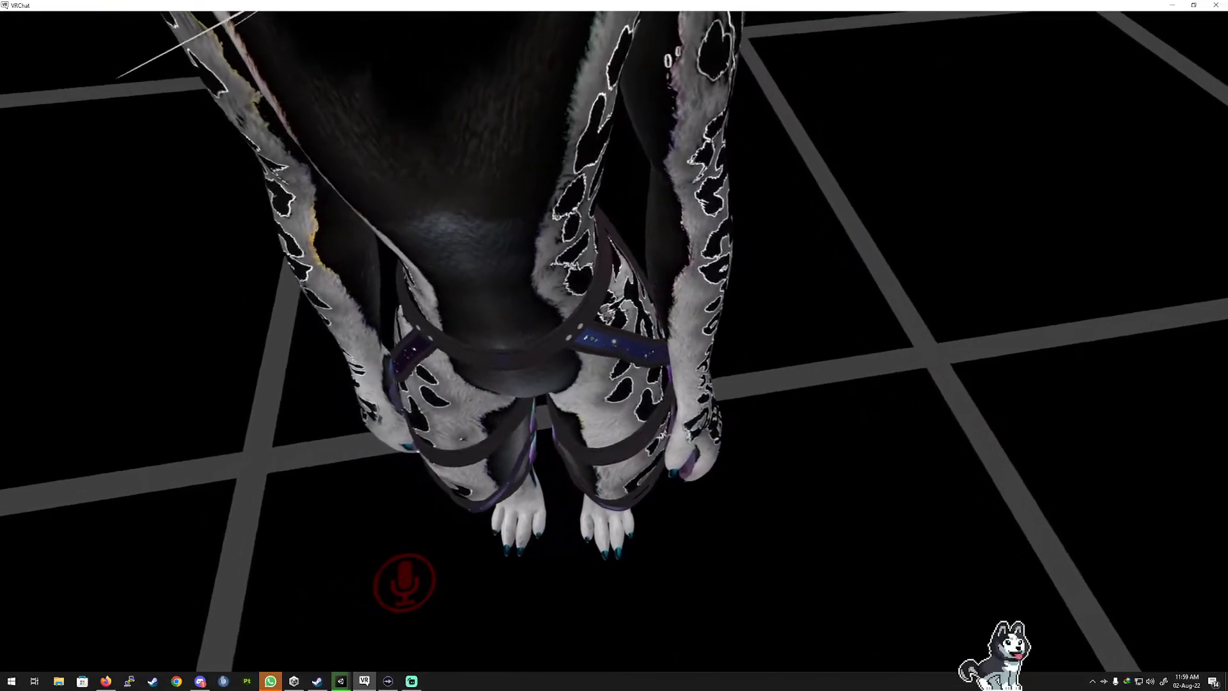
key(s)
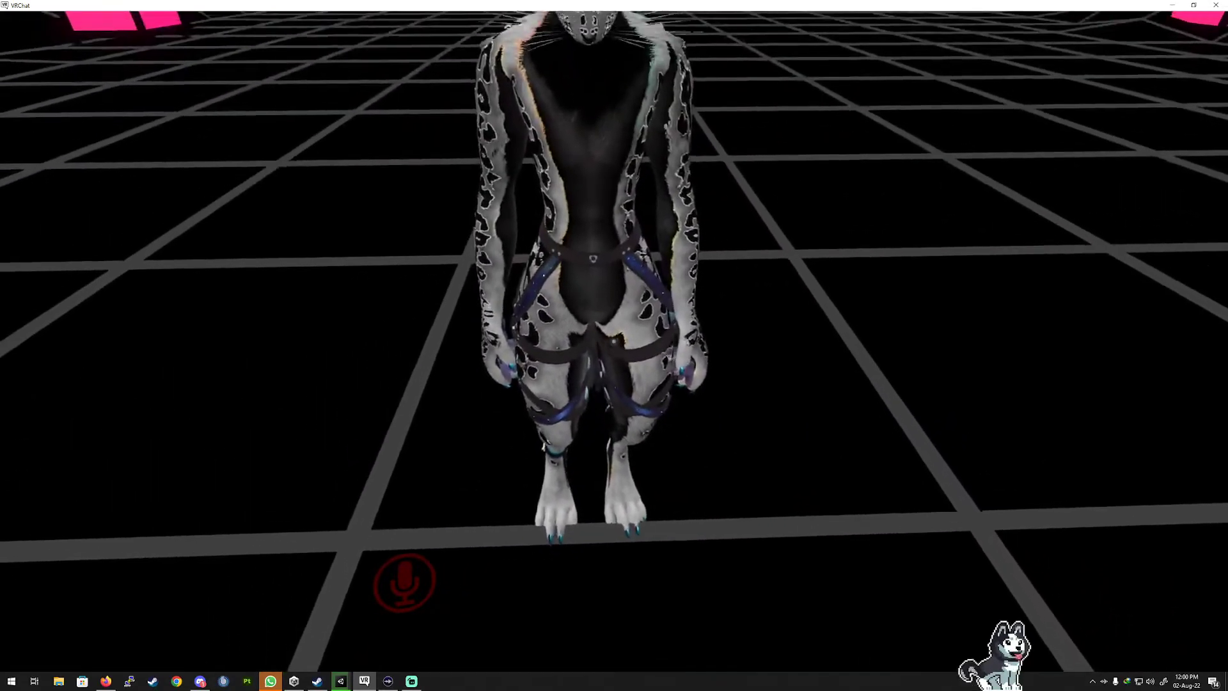
key(w)
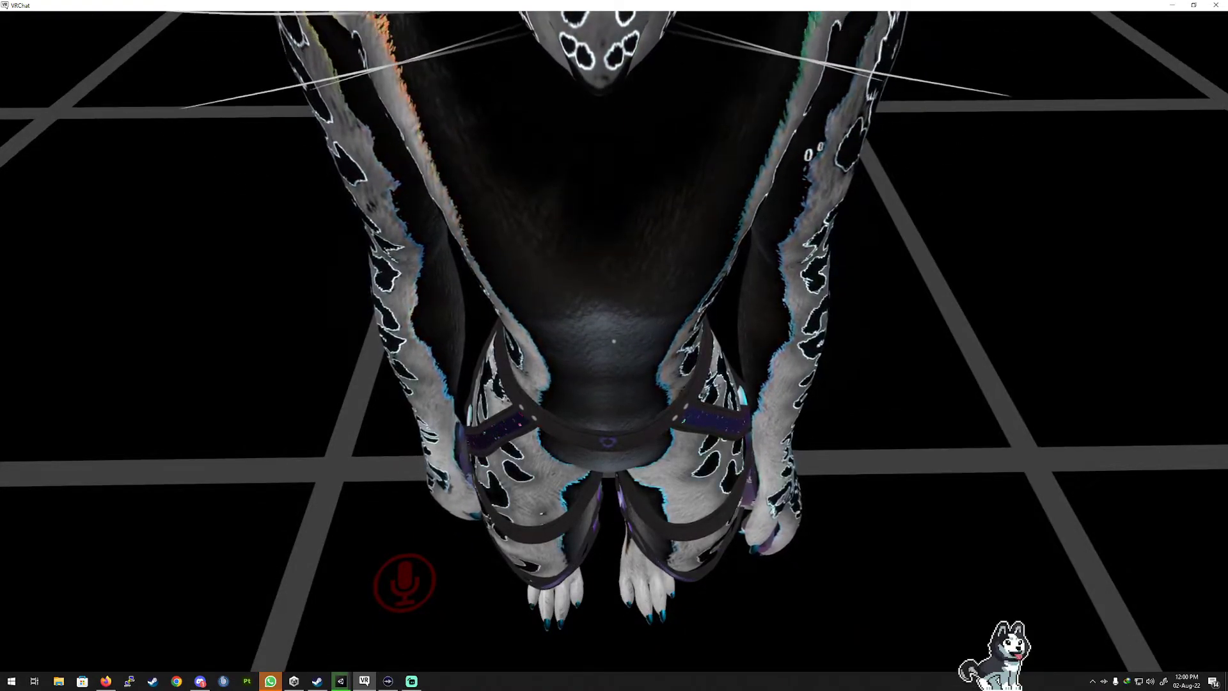
key(s)
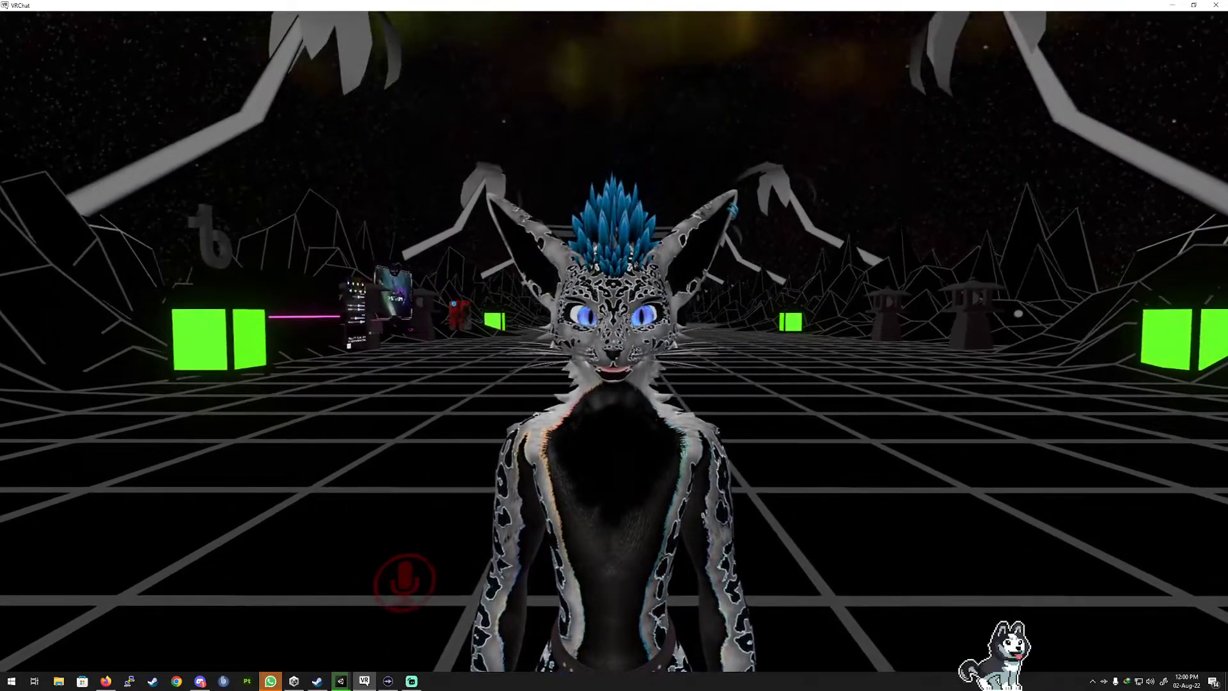
key(Escape)
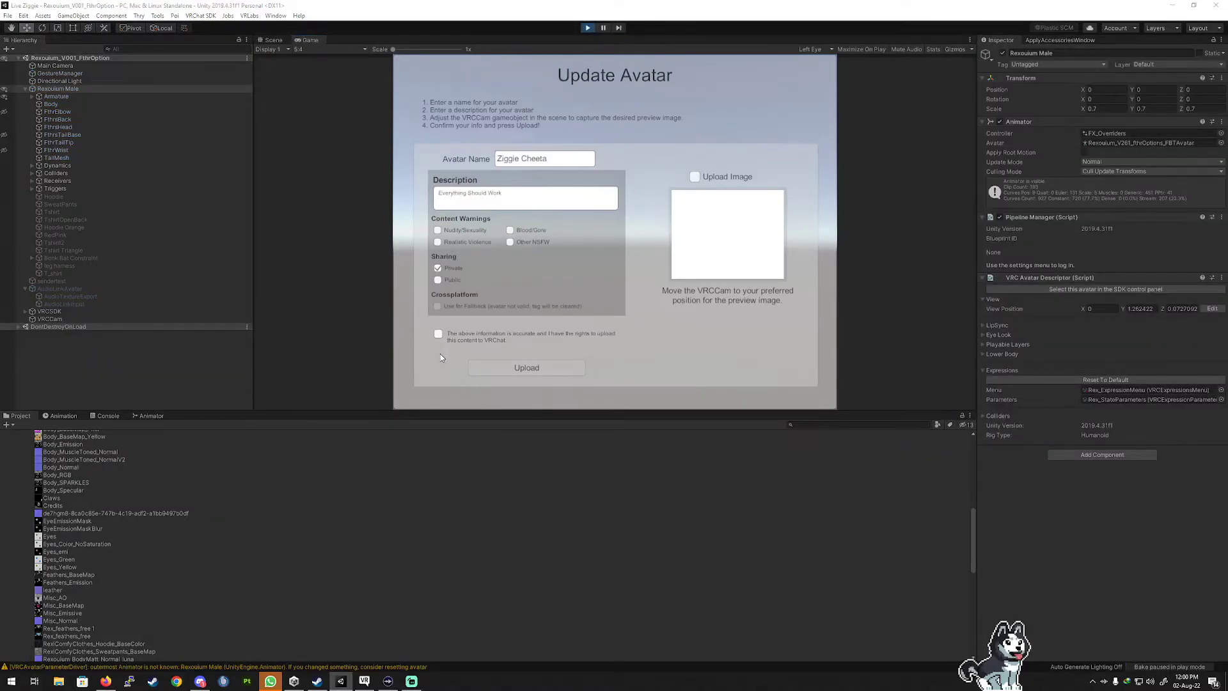
Confirm the rights statement for the Ziggie Cheeta avatar in Unity, upload the update and dismiss the completion dialog.
click(439, 333)
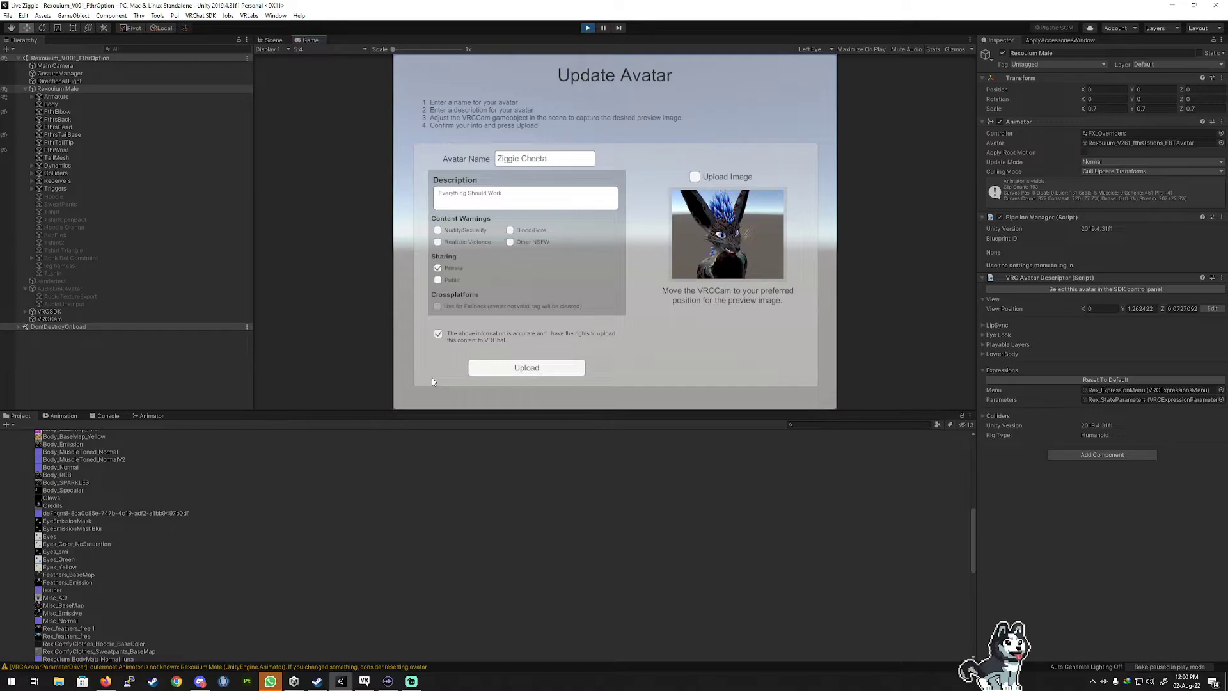
click(518, 371)
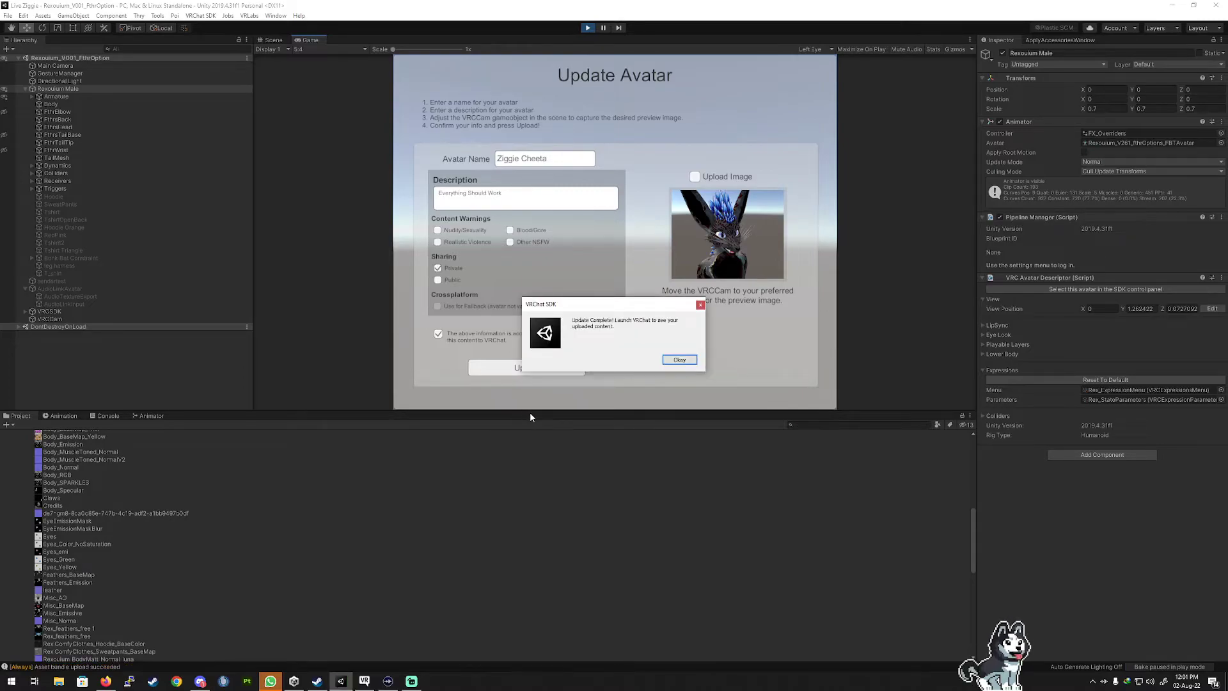
click(679, 361)
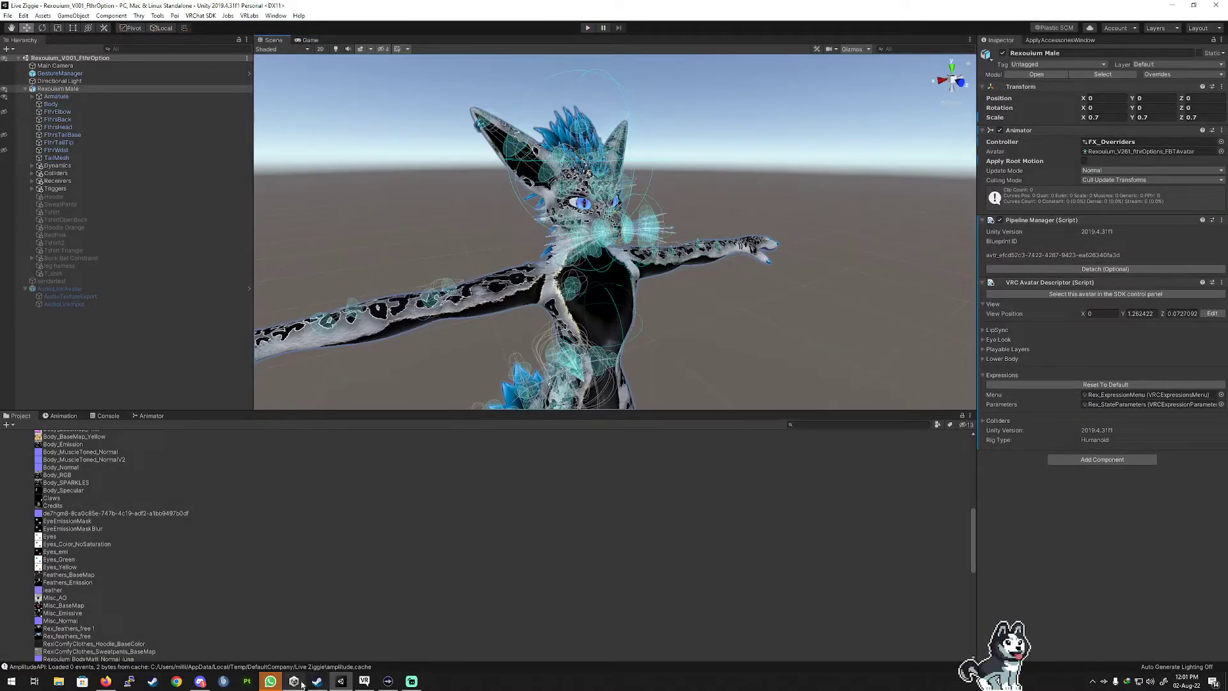
Switch to VRChat, change to the uploaded white-and-blue avatar and view it from farther back.
click(374, 682)
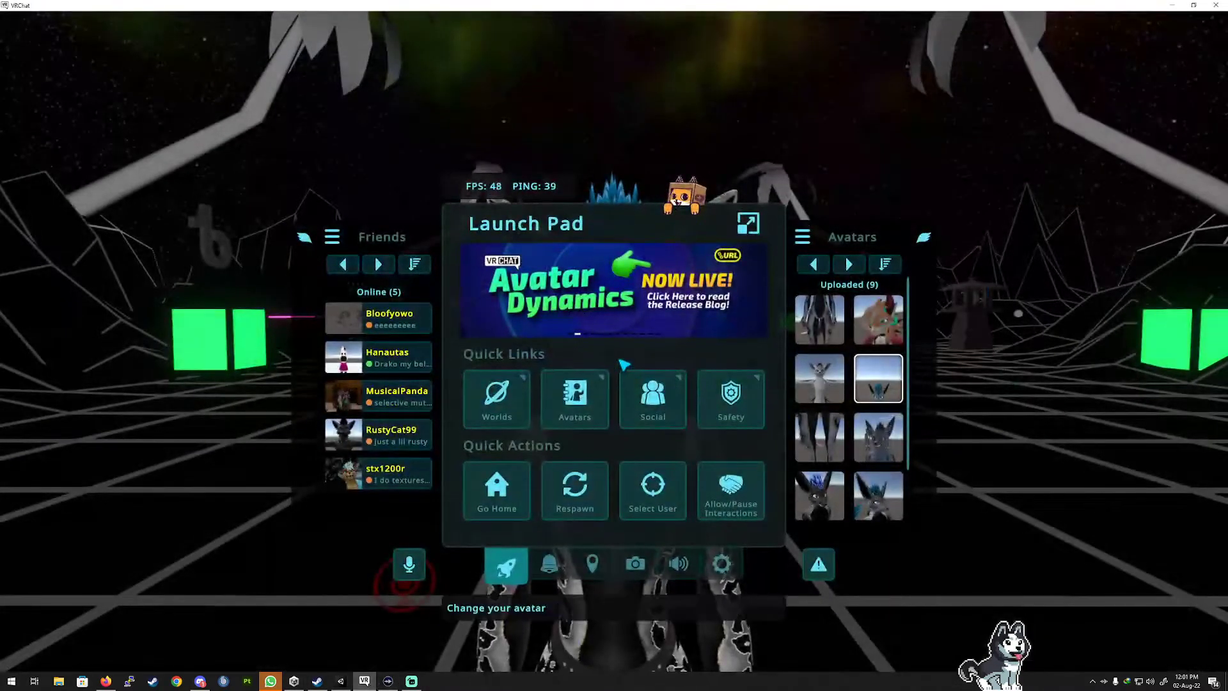
click(877, 448)
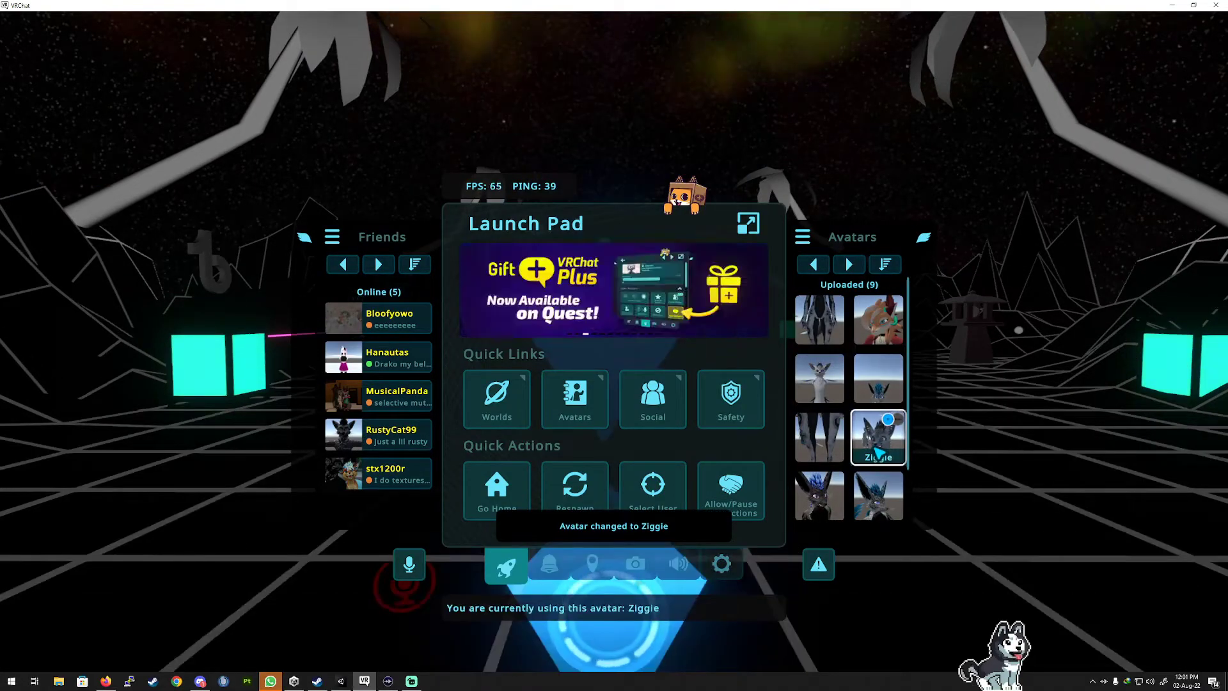
key(Escape)
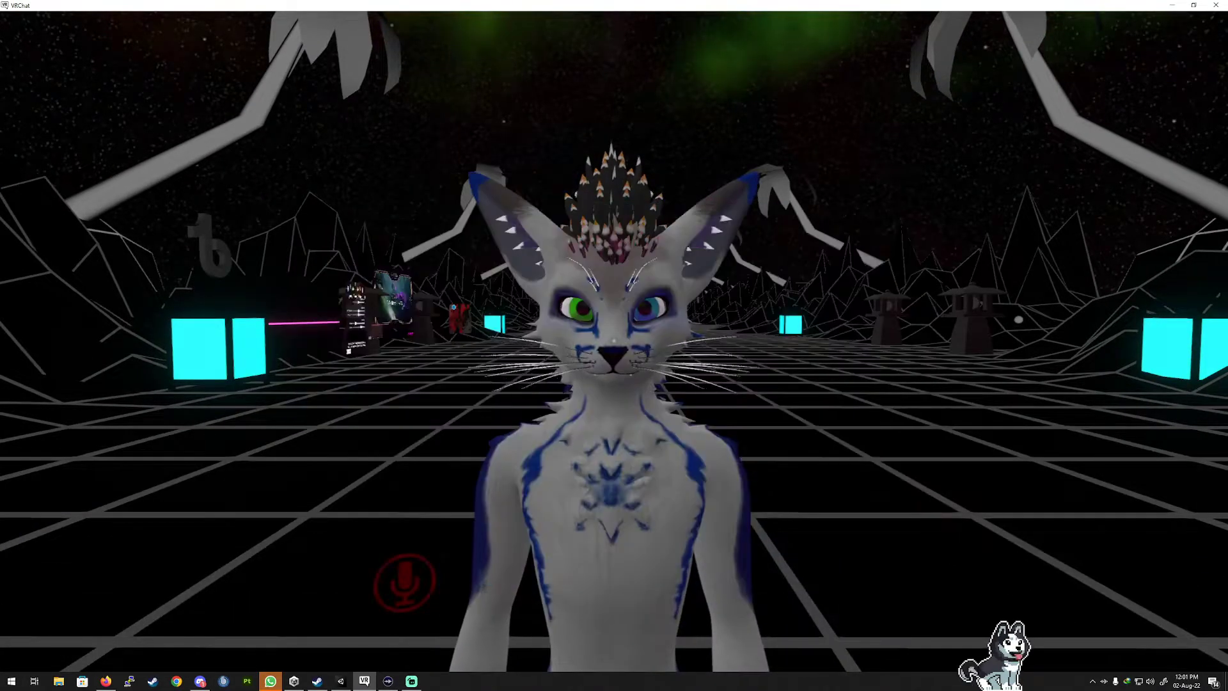
key(s)
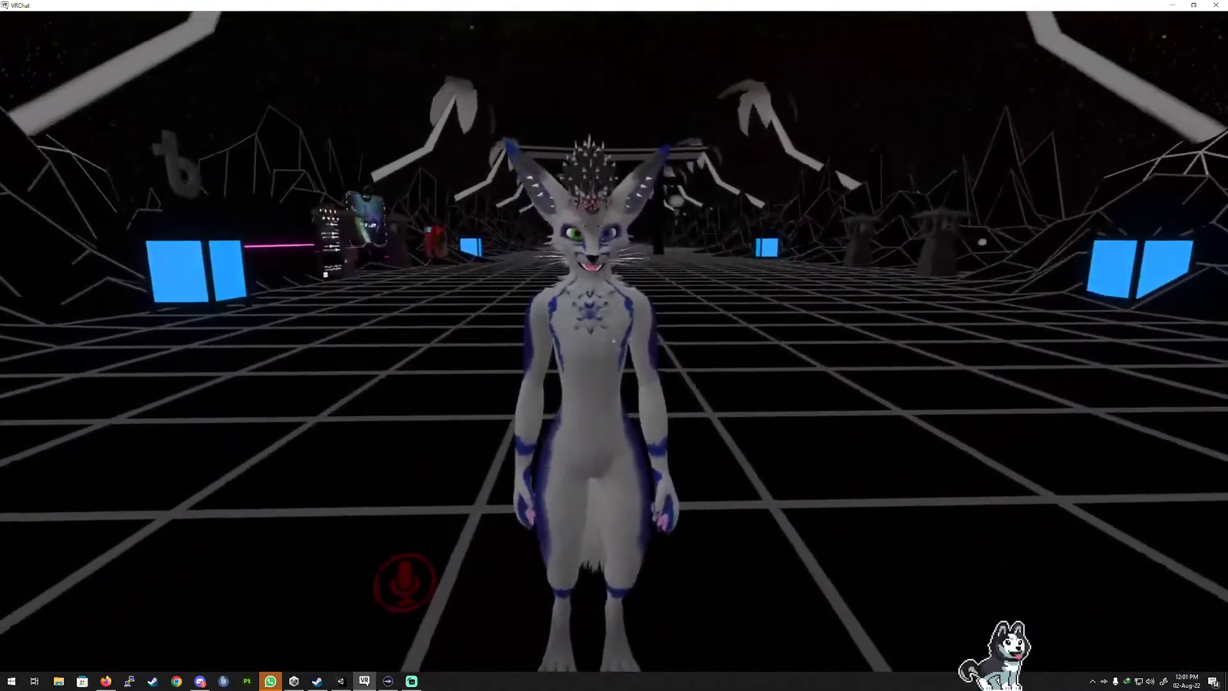
Create a new Friends+ instance of the Vaporwave ~ [Audio Link] world and join it.
key(Escape)
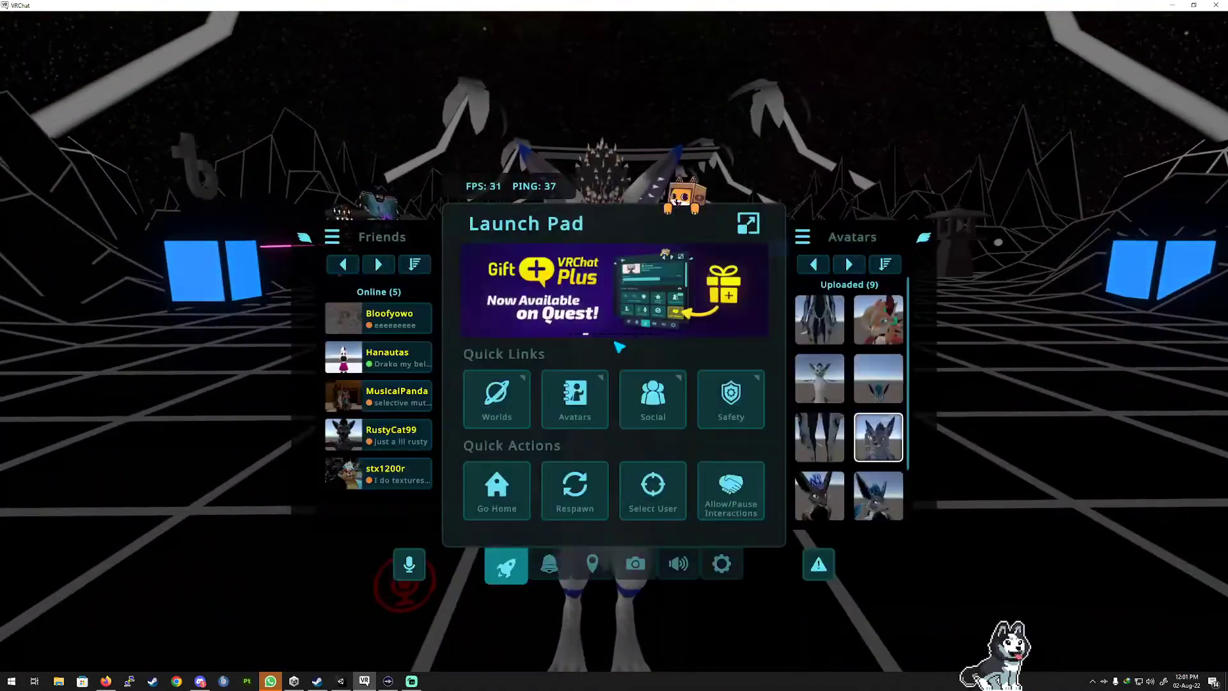
click(594, 580)
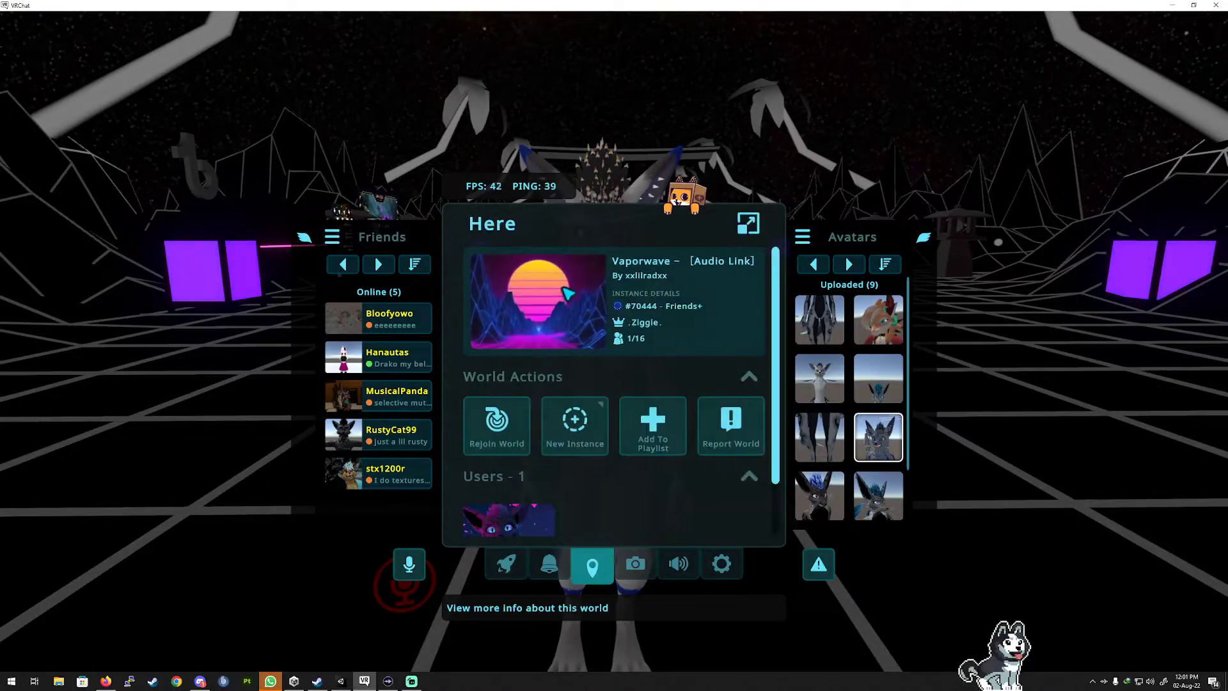
click(568, 294)
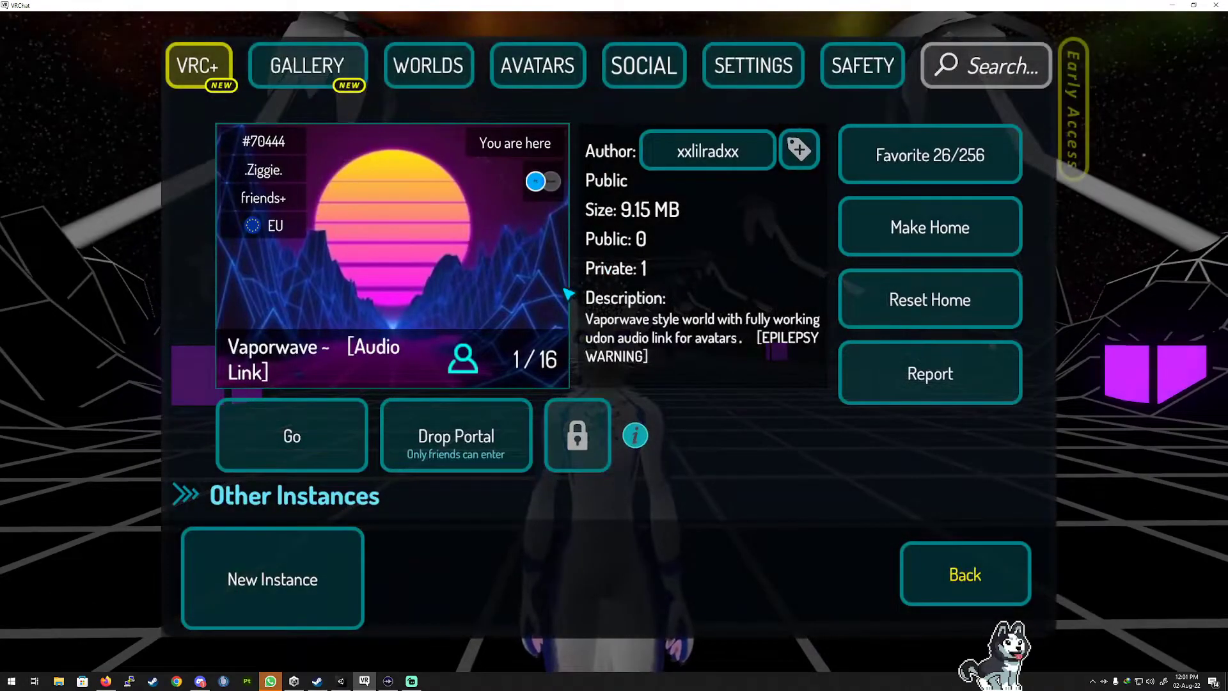
click(314, 576)
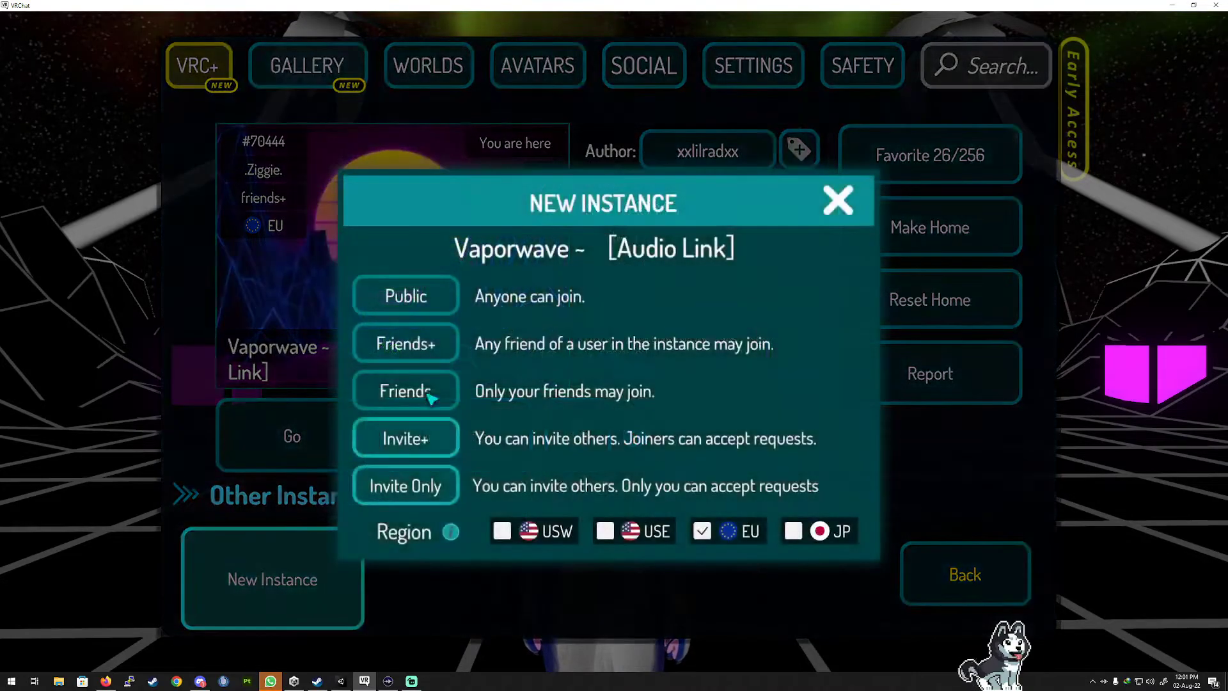
click(410, 344)
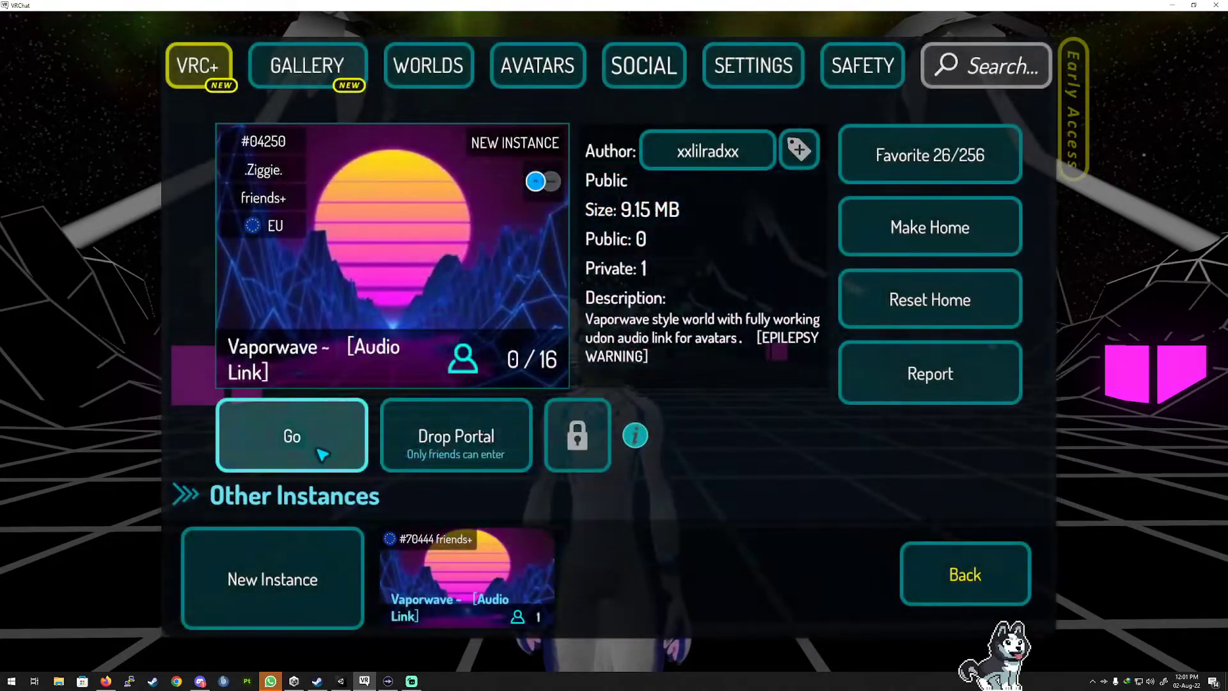
click(300, 442)
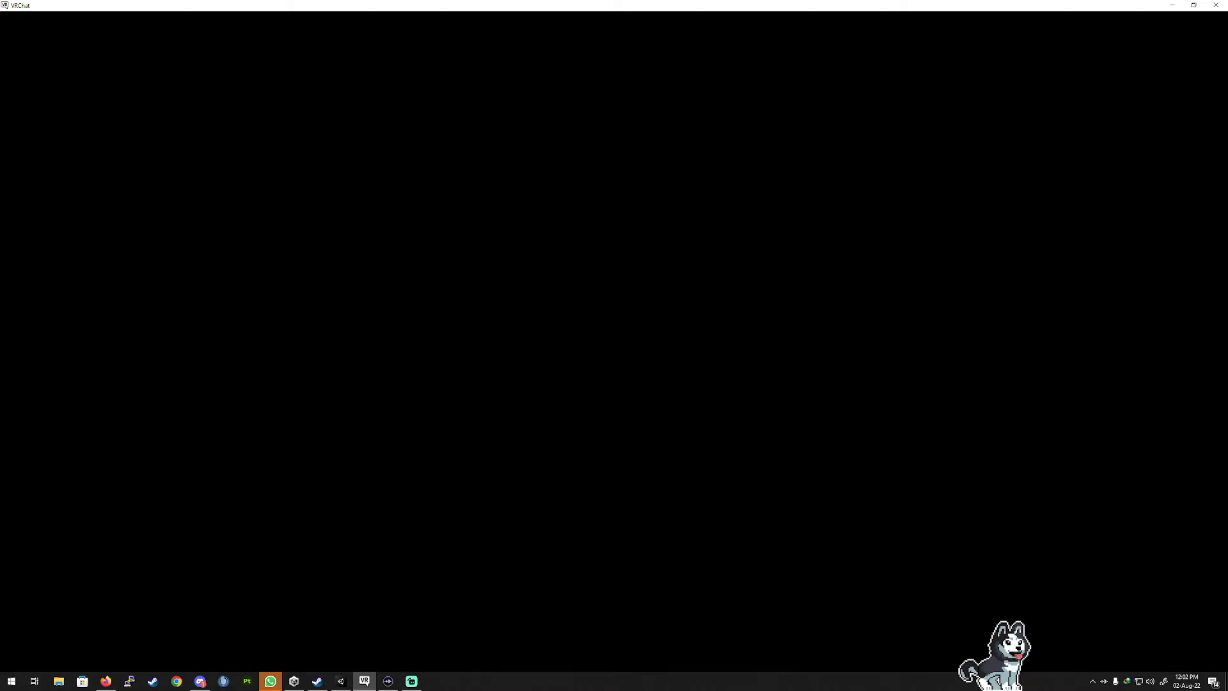
Walk through the world past the epilepsy warning and sound settings panel to the HQ/LQ mirror controls at the gate.
key(w)
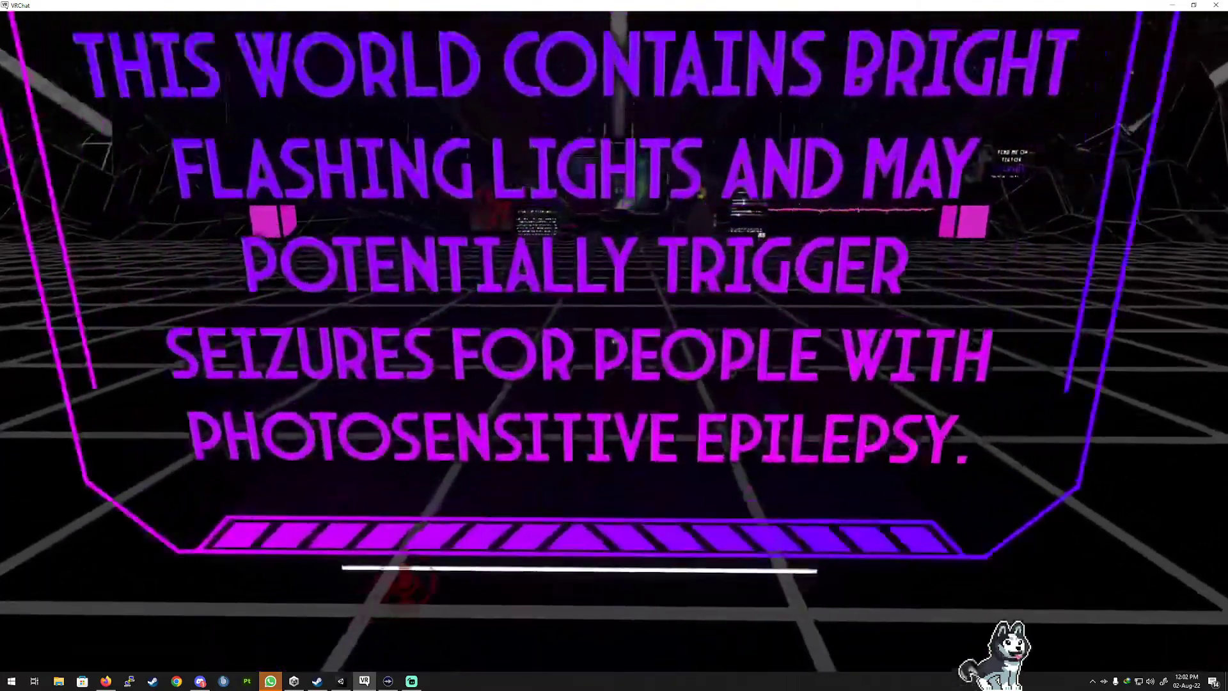
key(w)
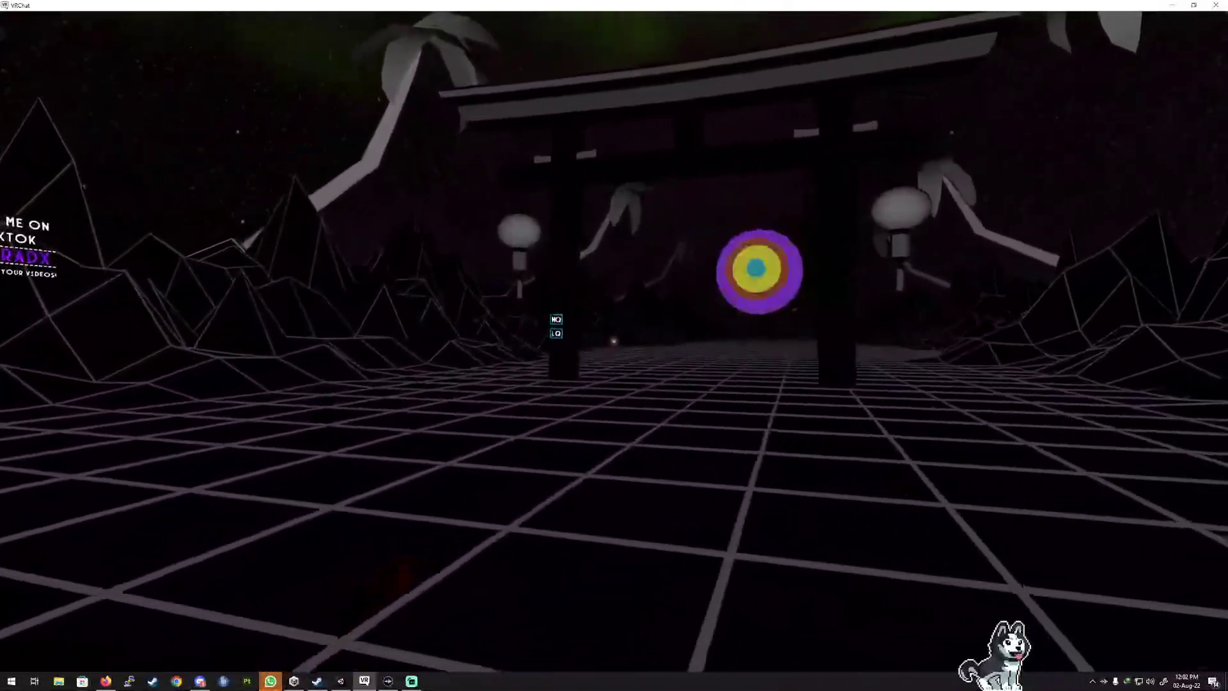
key(w)
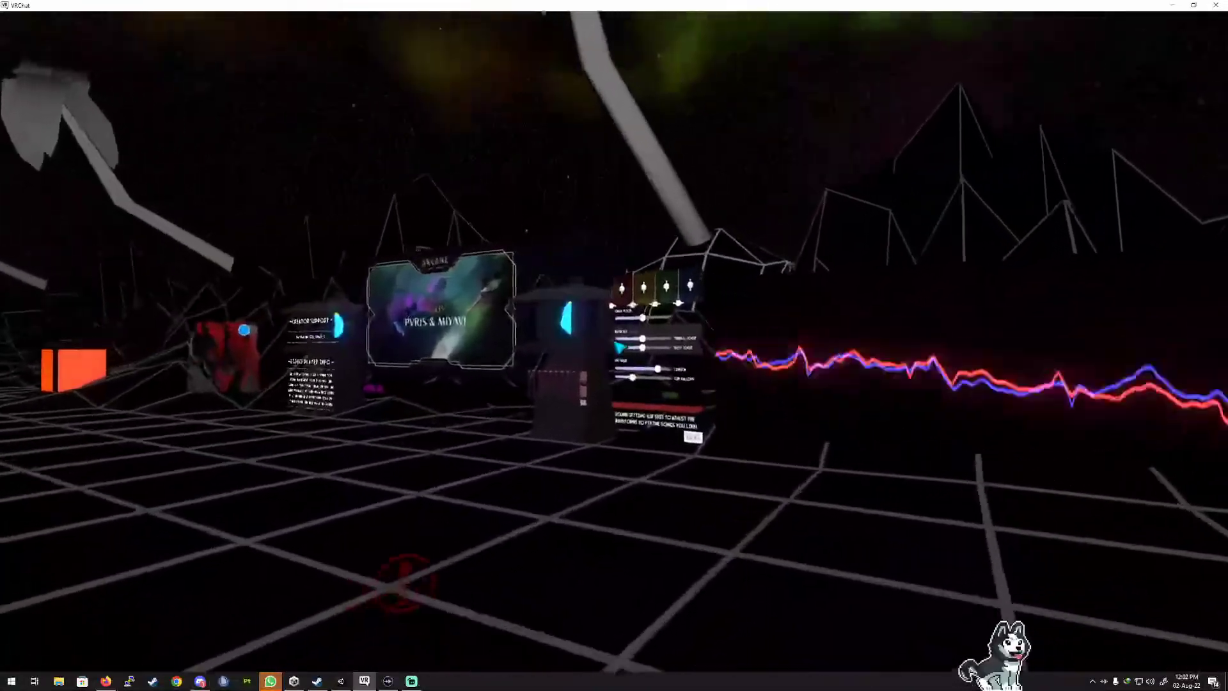
key(w)
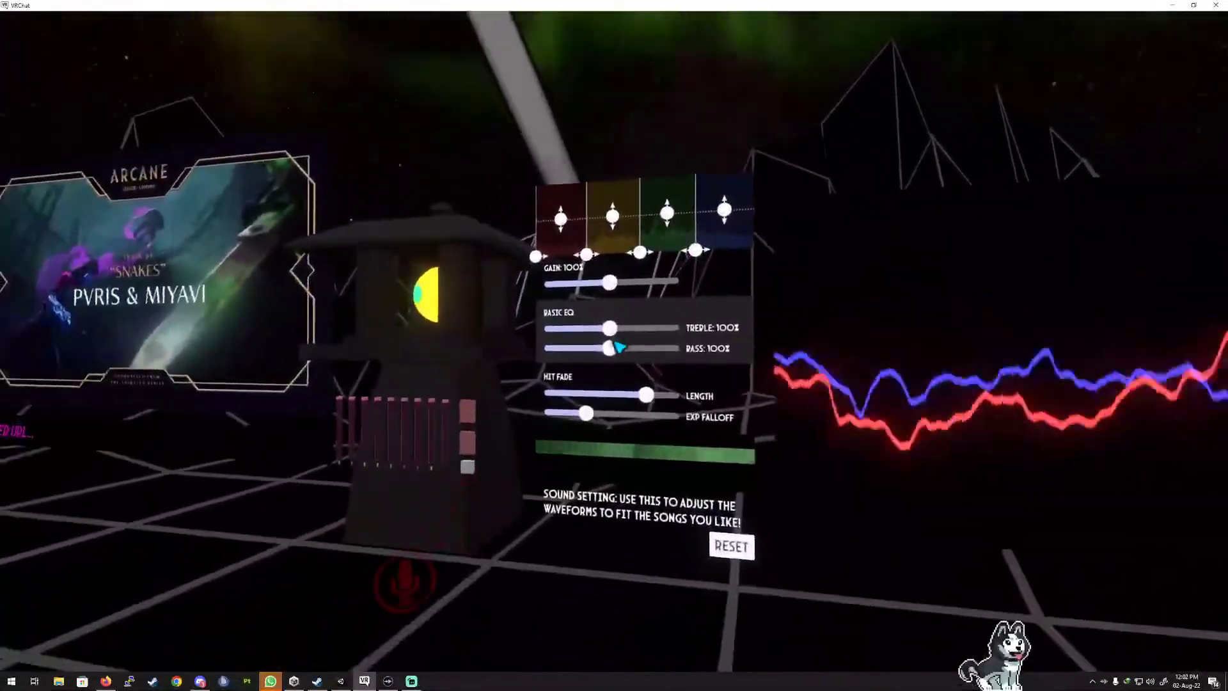
key(w)
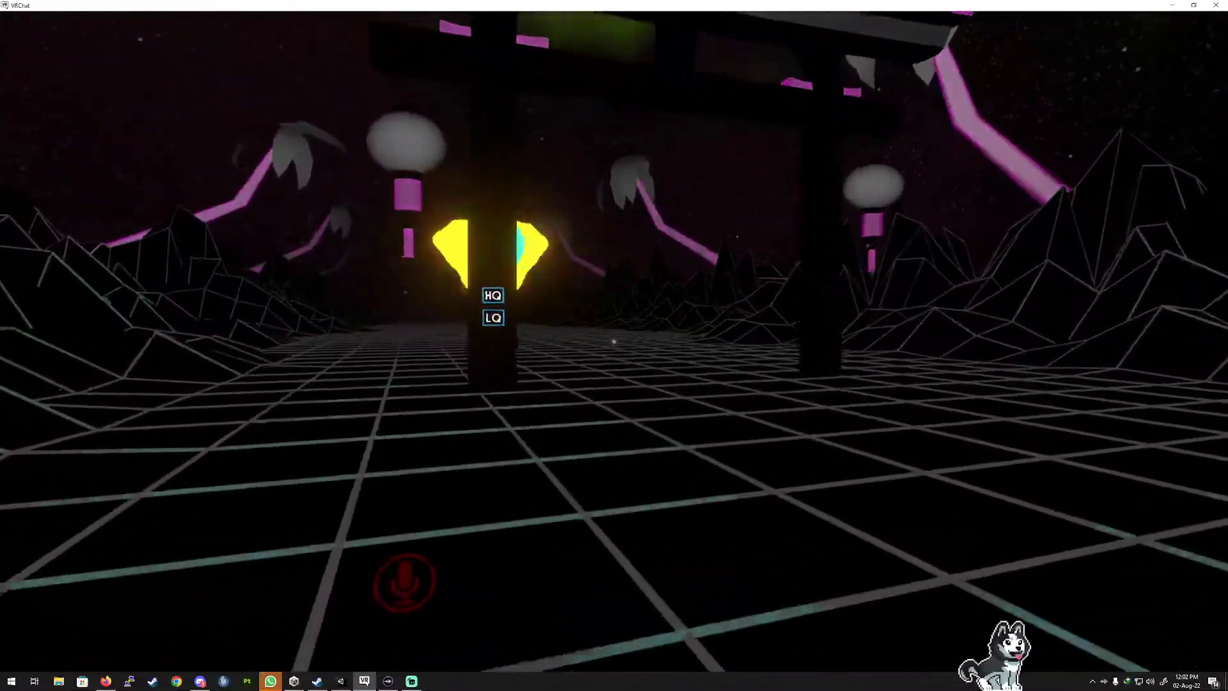
key(w)
key(d)
key(w)
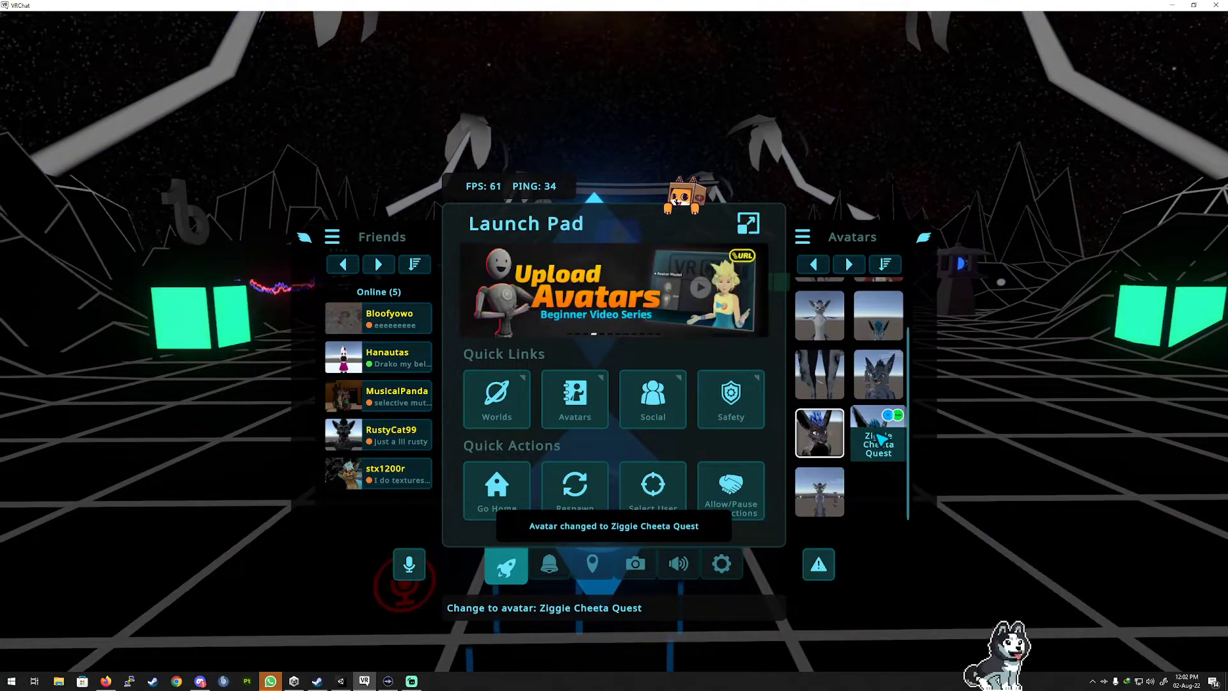
Switch from the Ziggie Cheeta Quest avatar to the Zig07 avatar and view it in the mirror.
key(Escape)
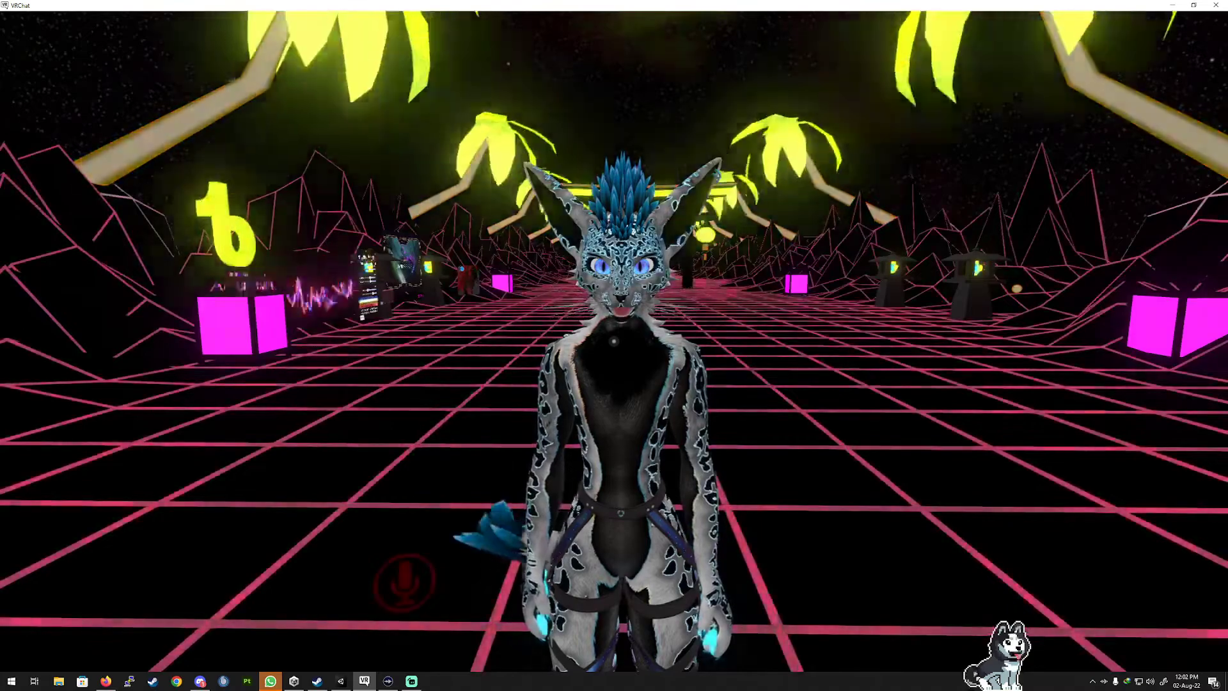
key(Escape)
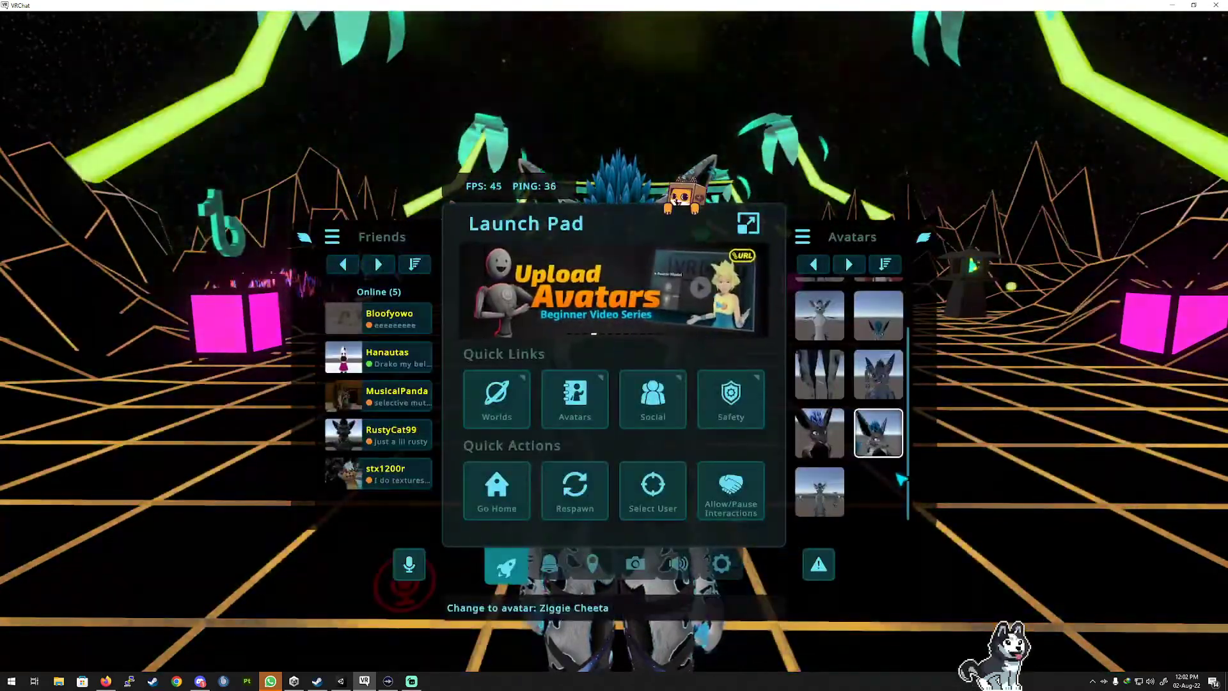
click(886, 438)
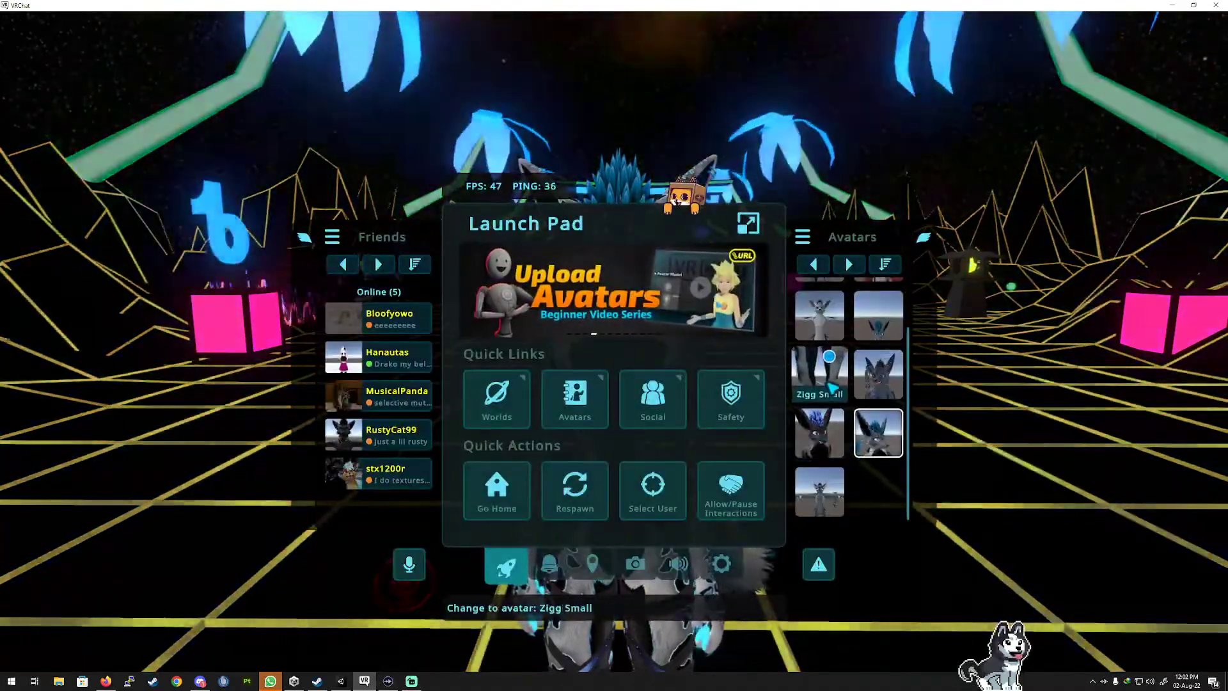
scroll(884, 358, up, 2)
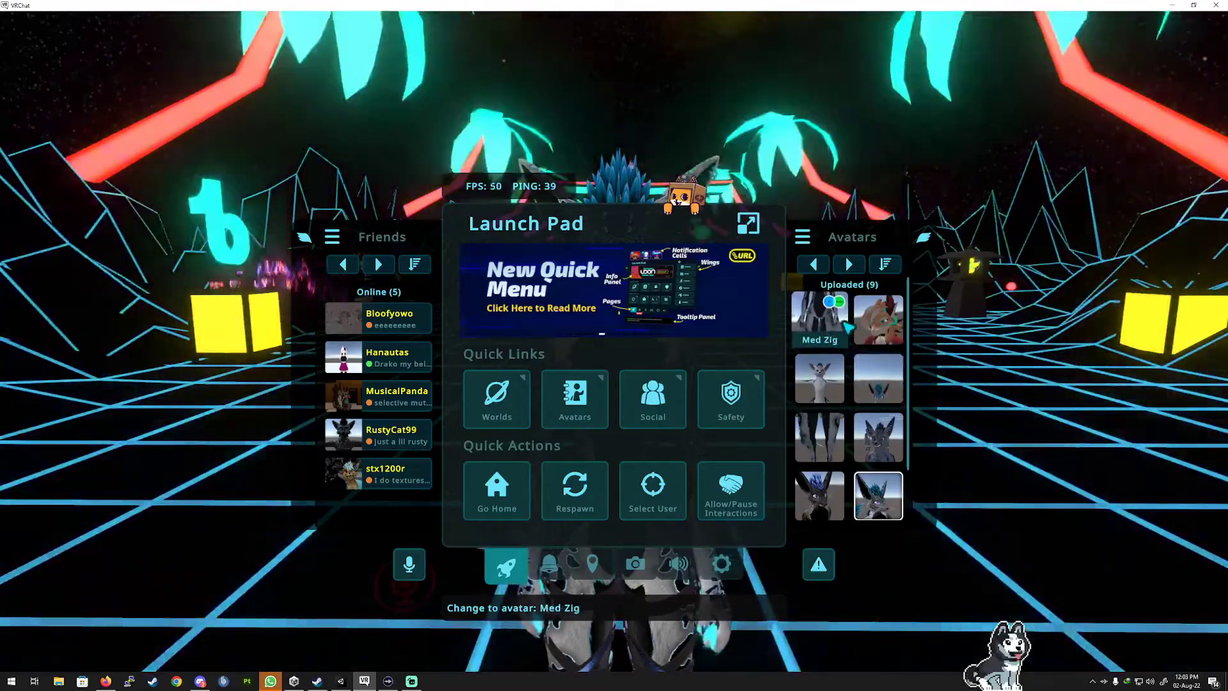
click(880, 380)
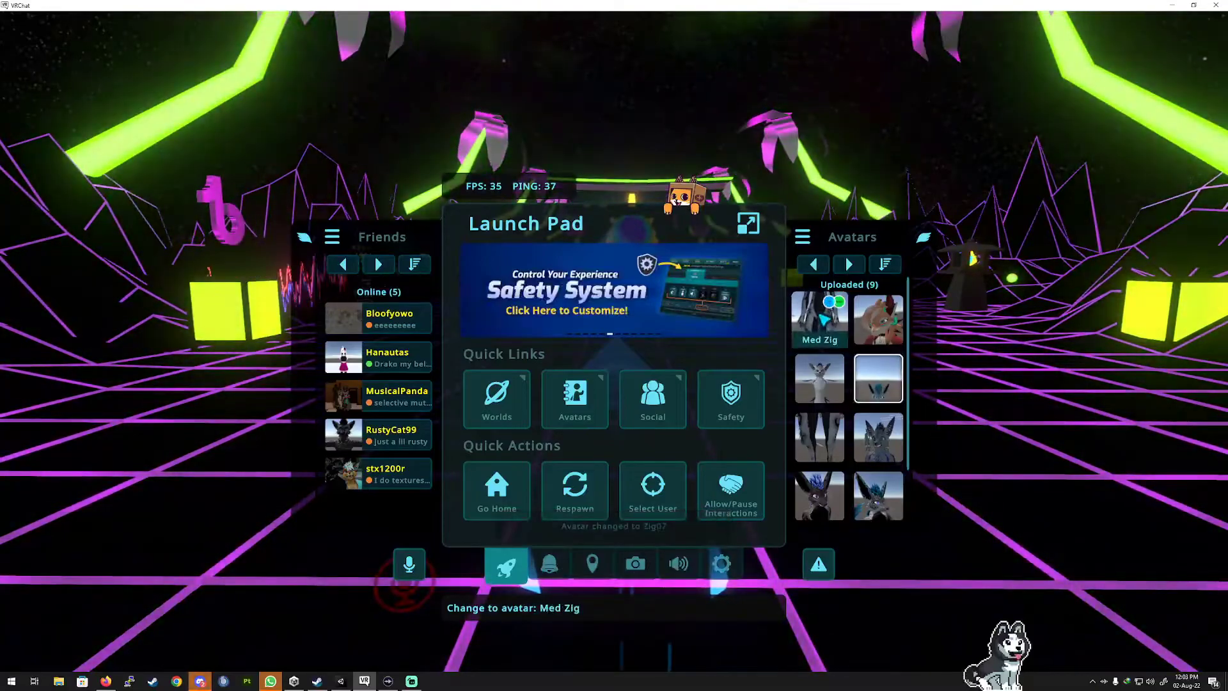
key(Escape)
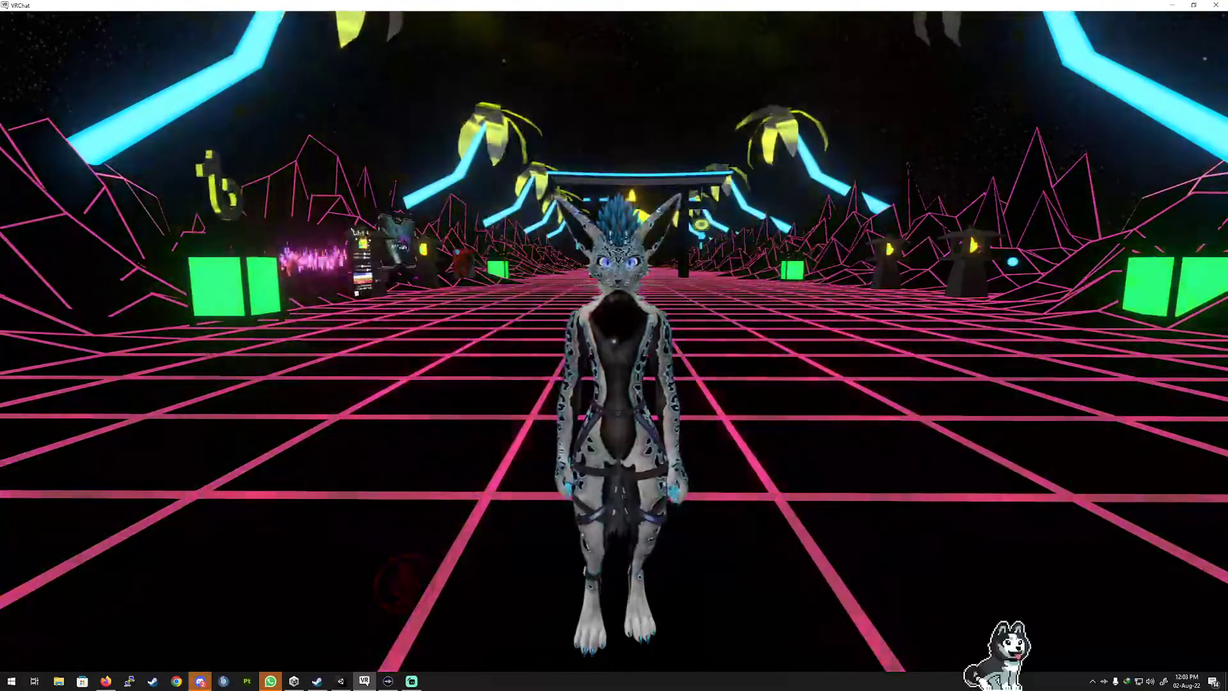
Change to the Ziggie Cheeta avatar and view its feathers reacting to the music in the mirror.
key(Escape)
scroll(830, 435, down, 1)
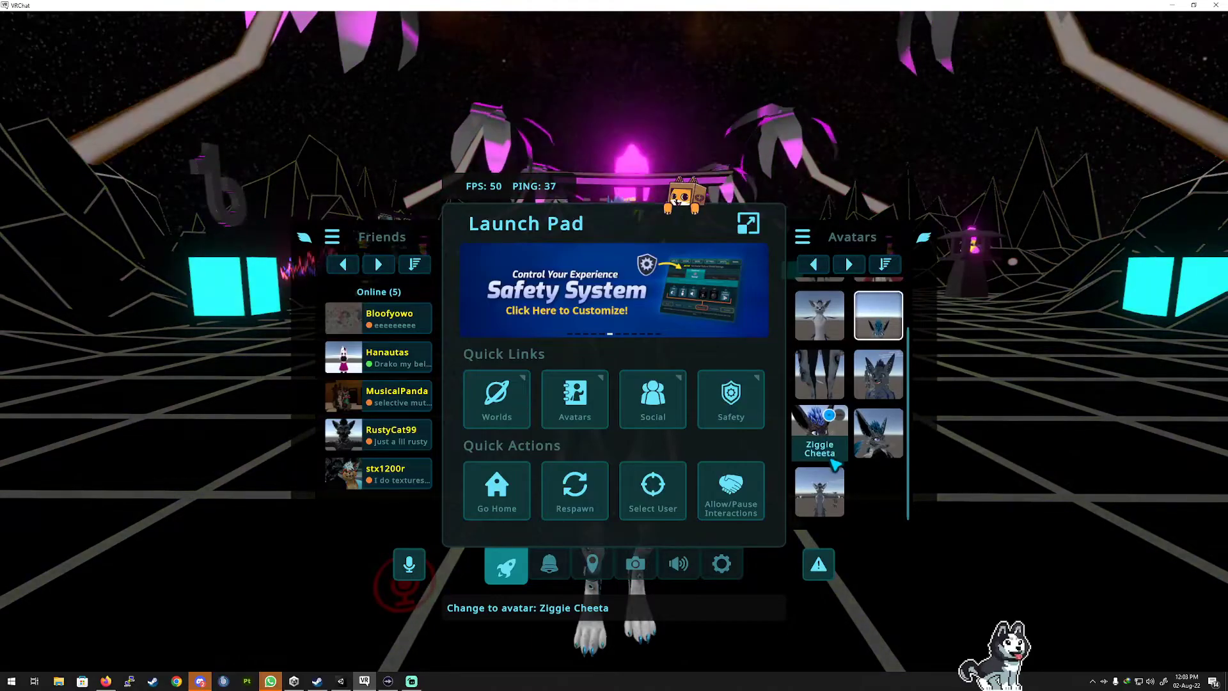
click(830, 446)
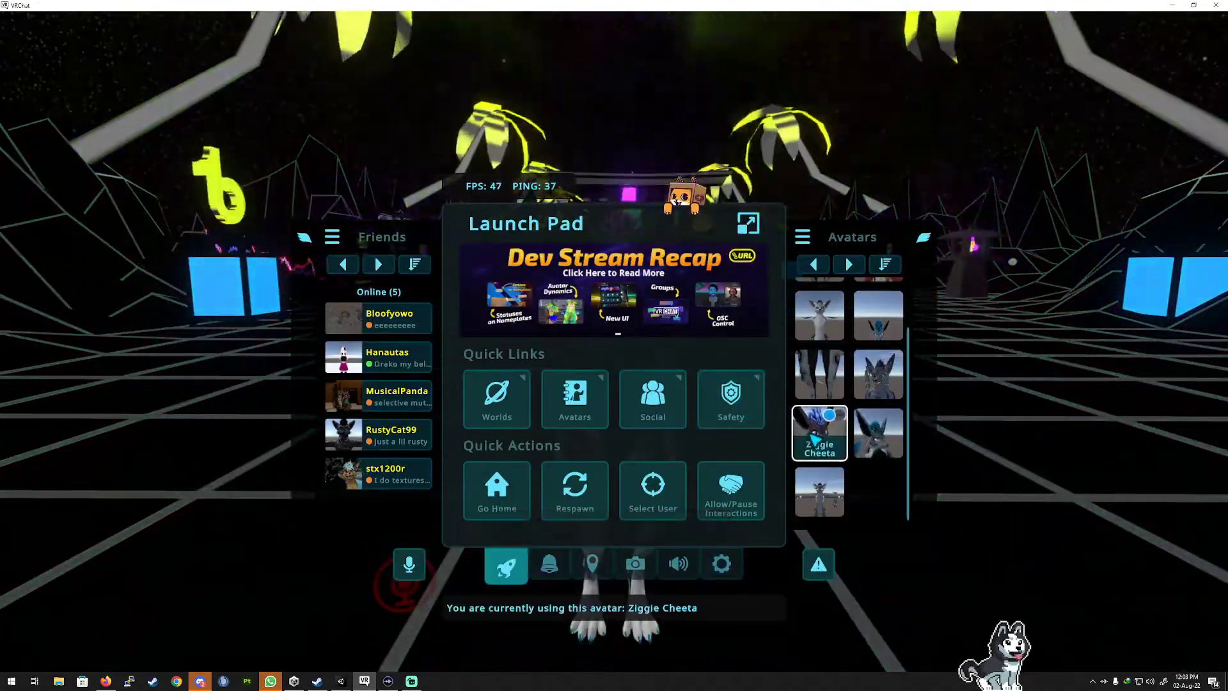
key(Escape)
scroll(614, 341, up, 5)
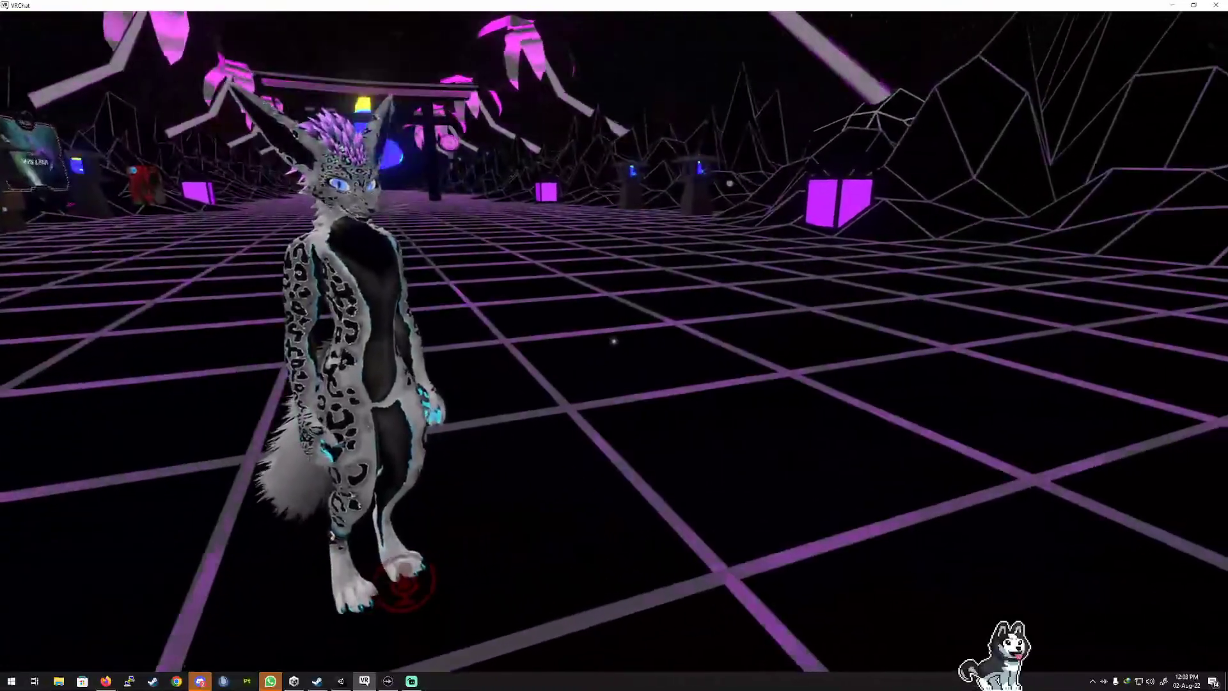
Show the avatar's elbow and tail feathers through its expressions menu and walk up to view them in the mirror.
key(r)
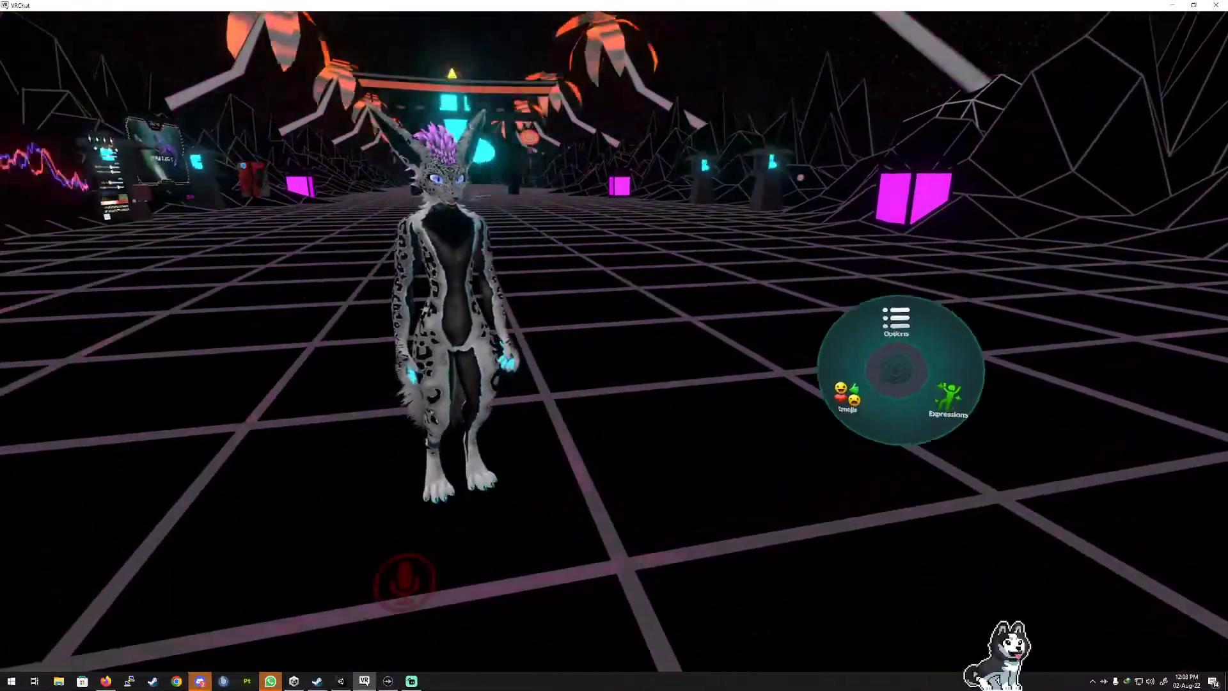
click(925, 380)
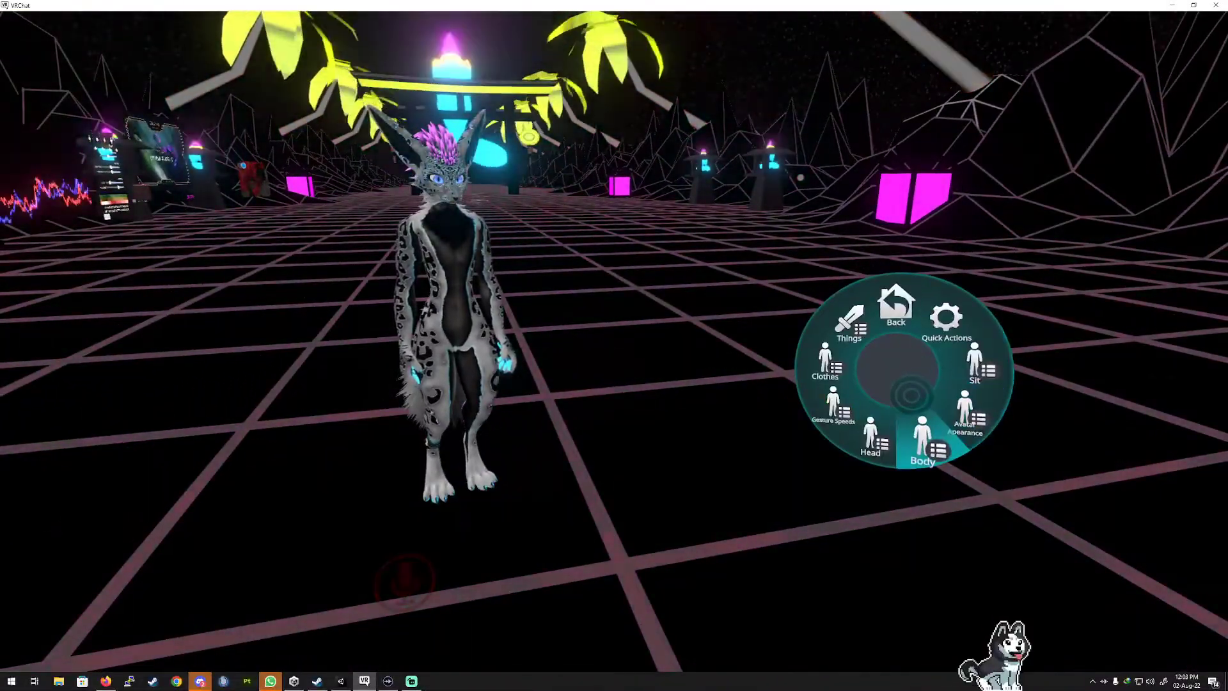
click(911, 395)
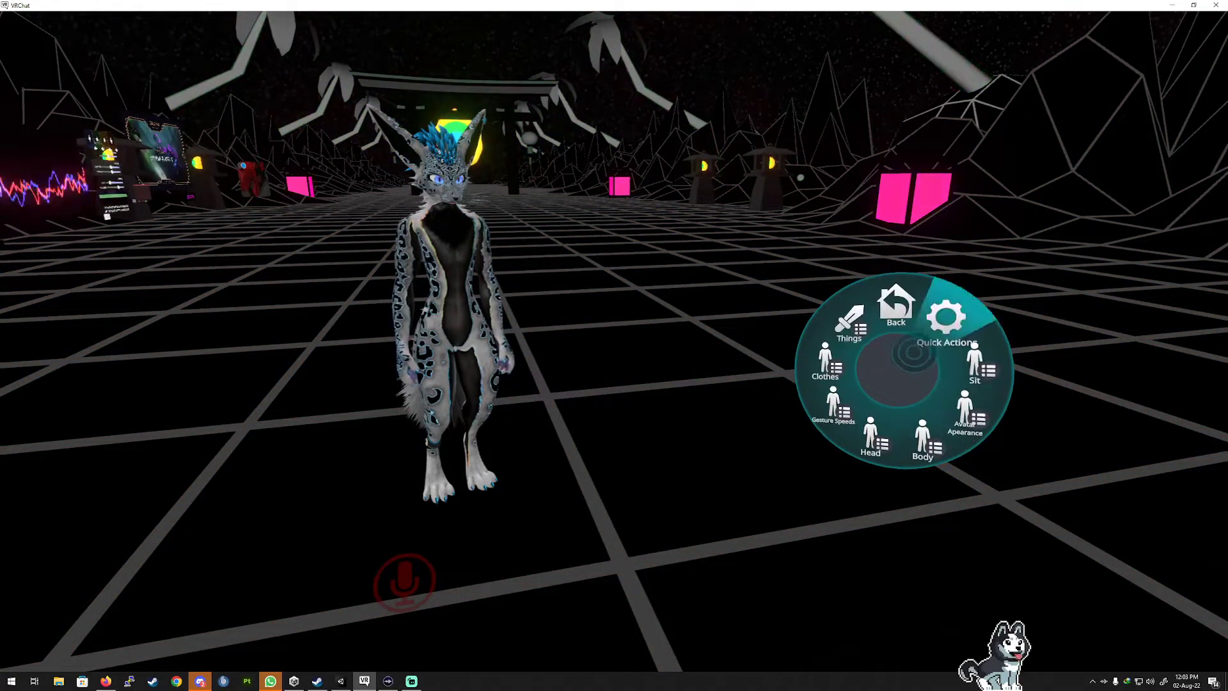
click(872, 352)
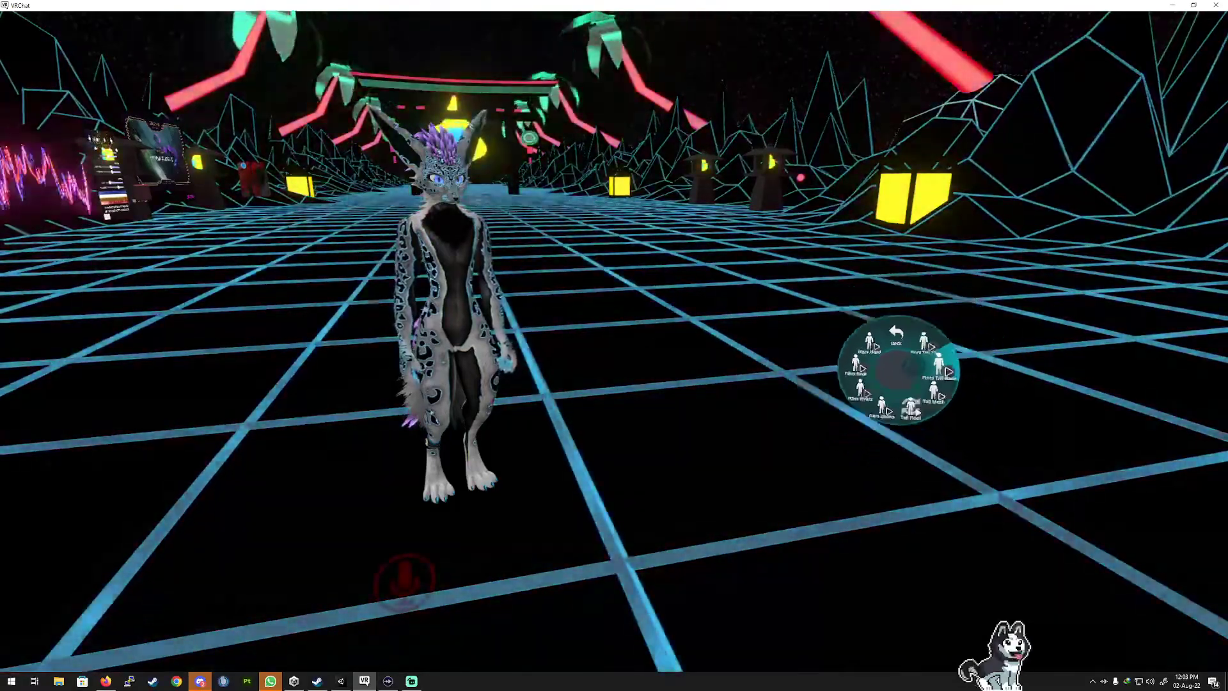
key(r)
key(w)
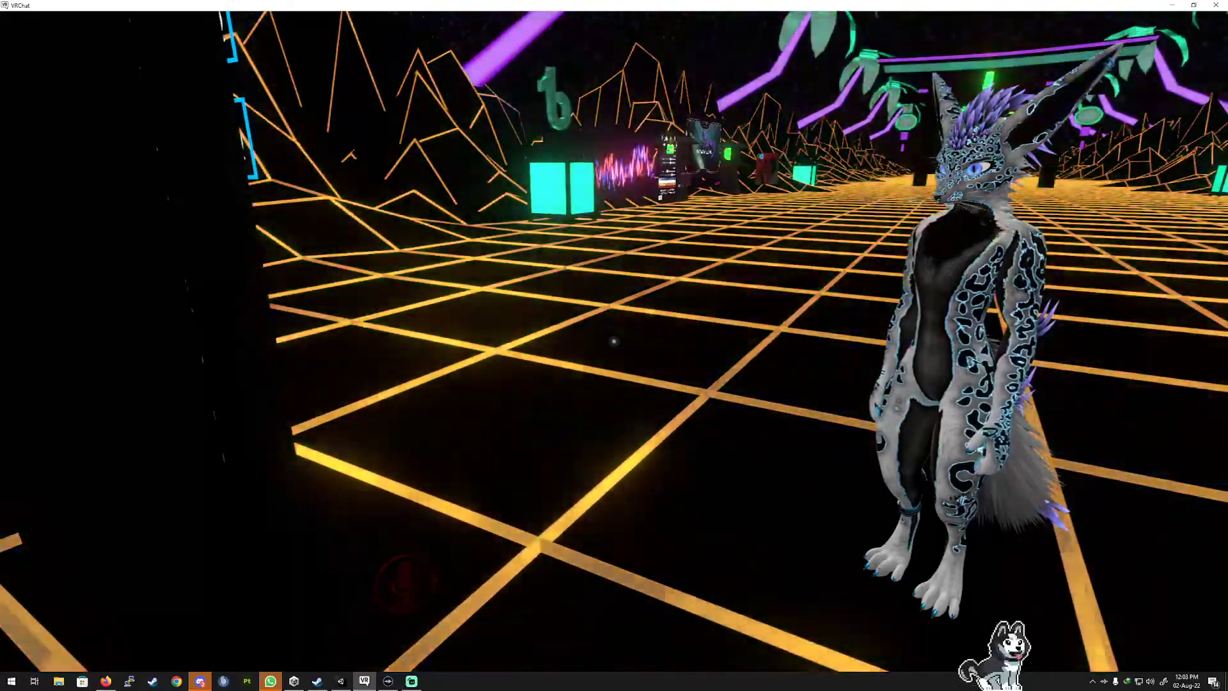
Leave the Audio Link world by going to the home world and confirm the request.
key(Escape)
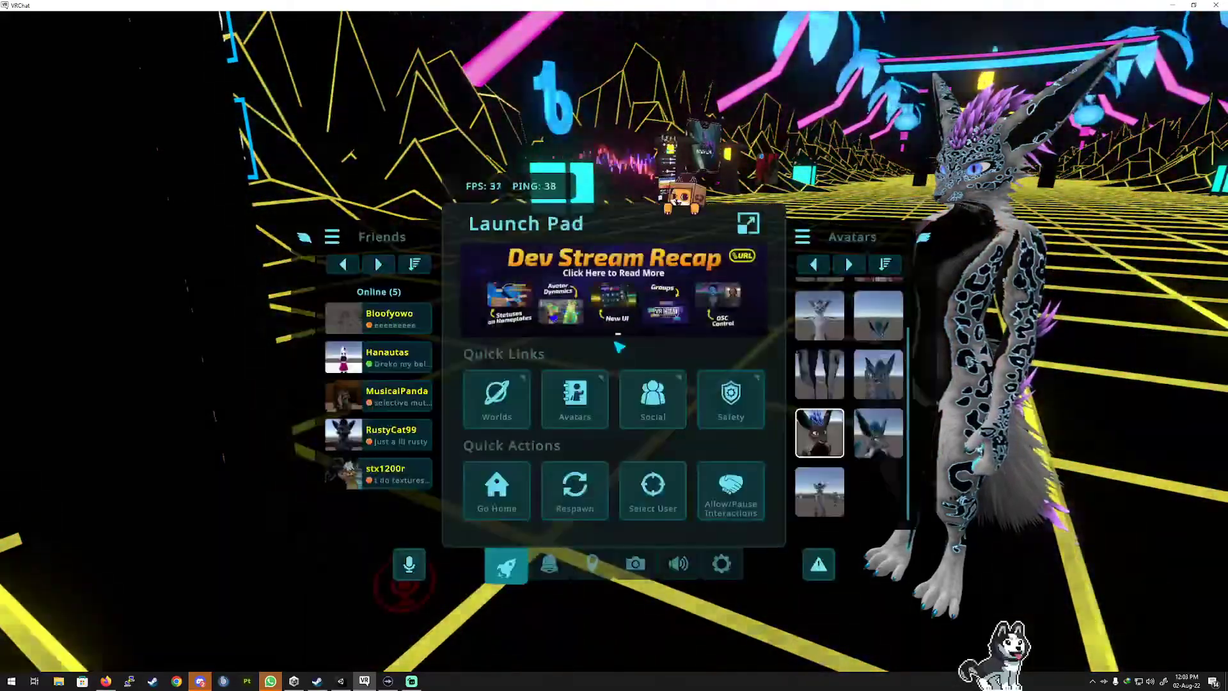
click(497, 490)
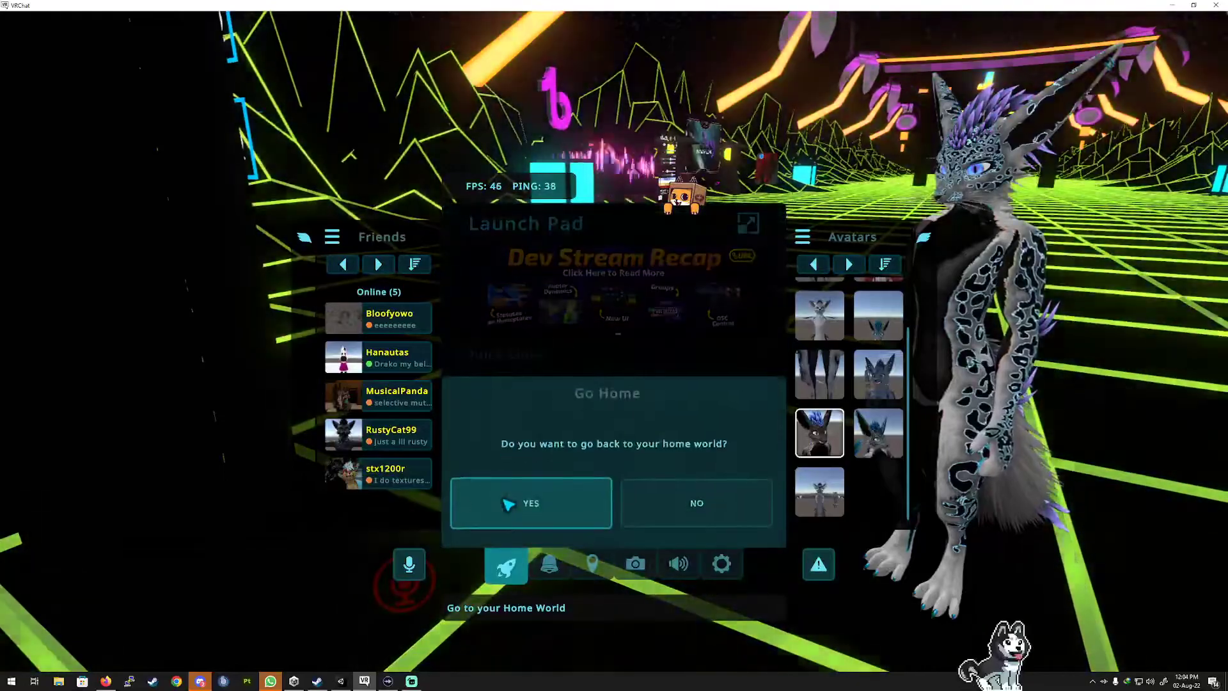
click(566, 498)
click(566, 497)
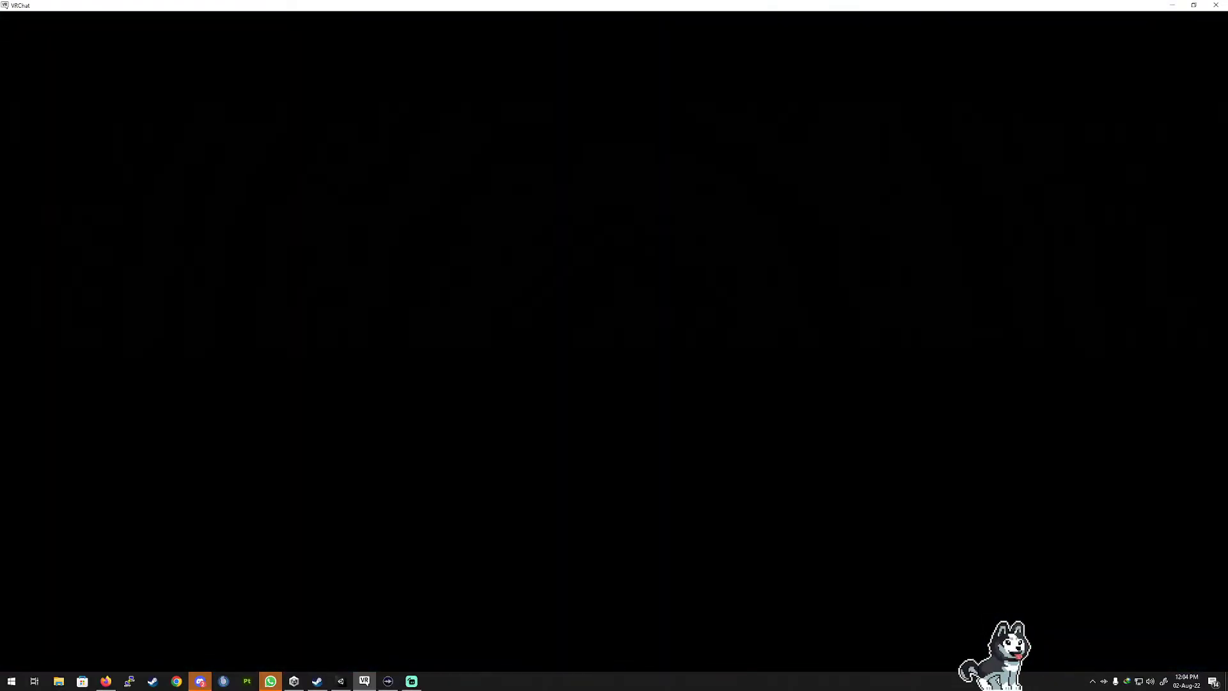
Switch to Unity, select the MiscMatt material in the project files and unlock its Poiyomi shader.
key(super)
key(super)
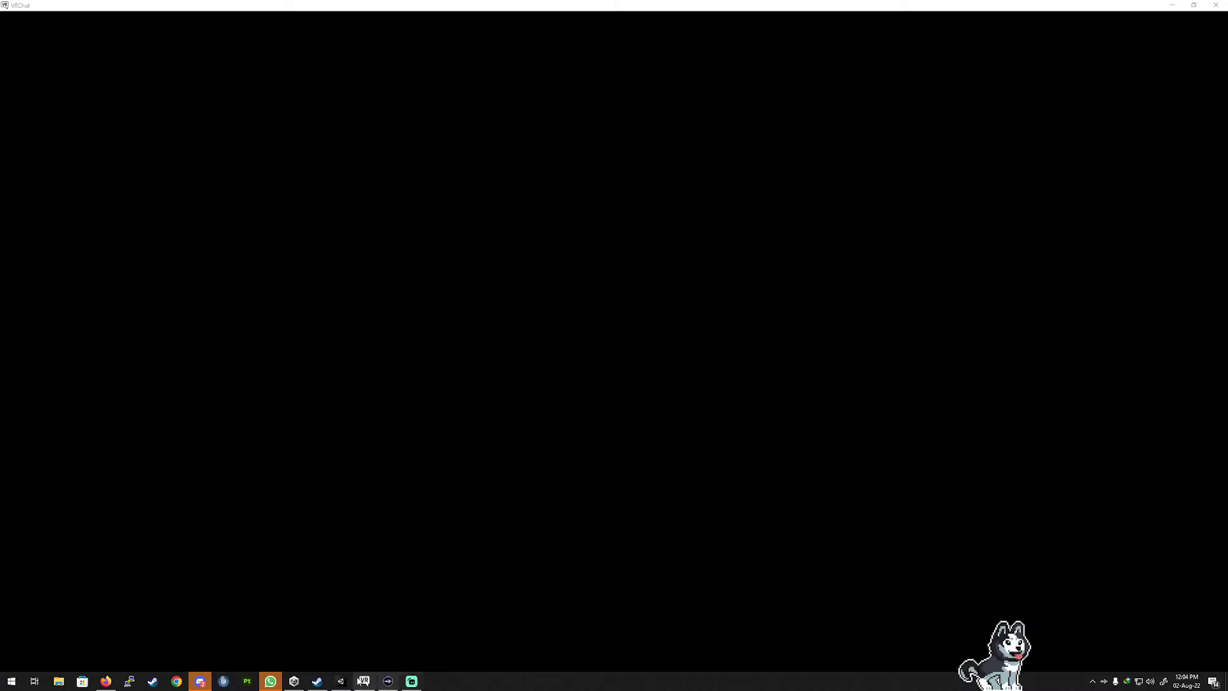
click(341, 682)
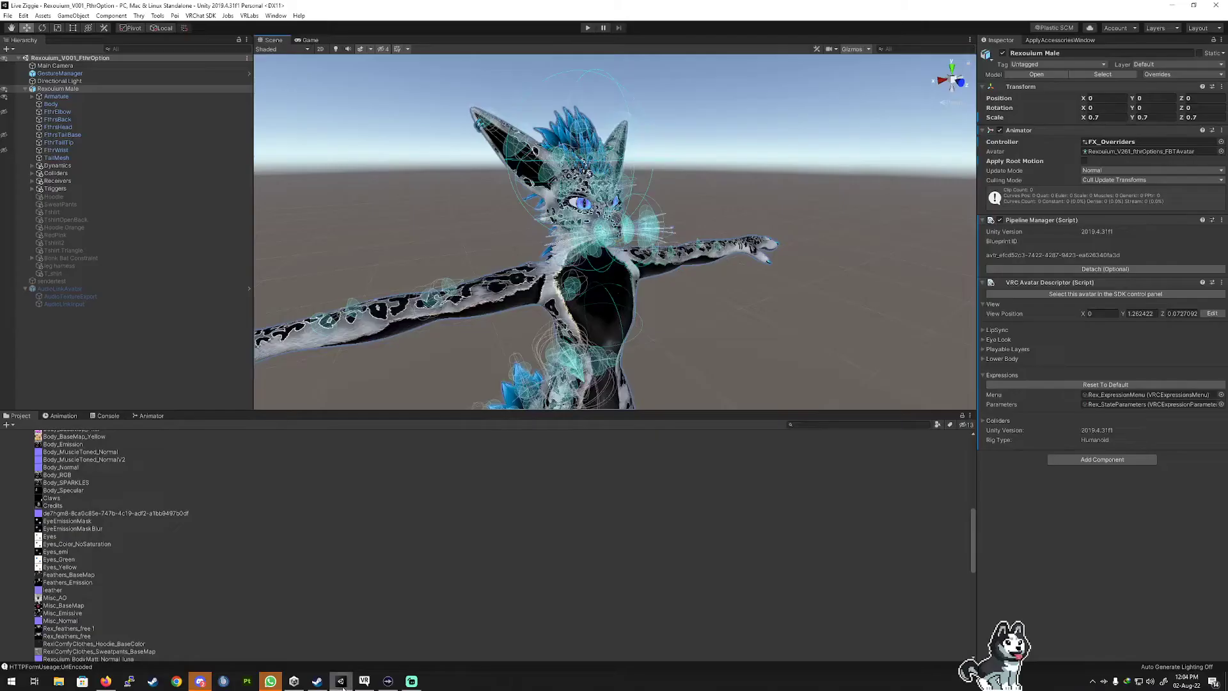
click(771, 334)
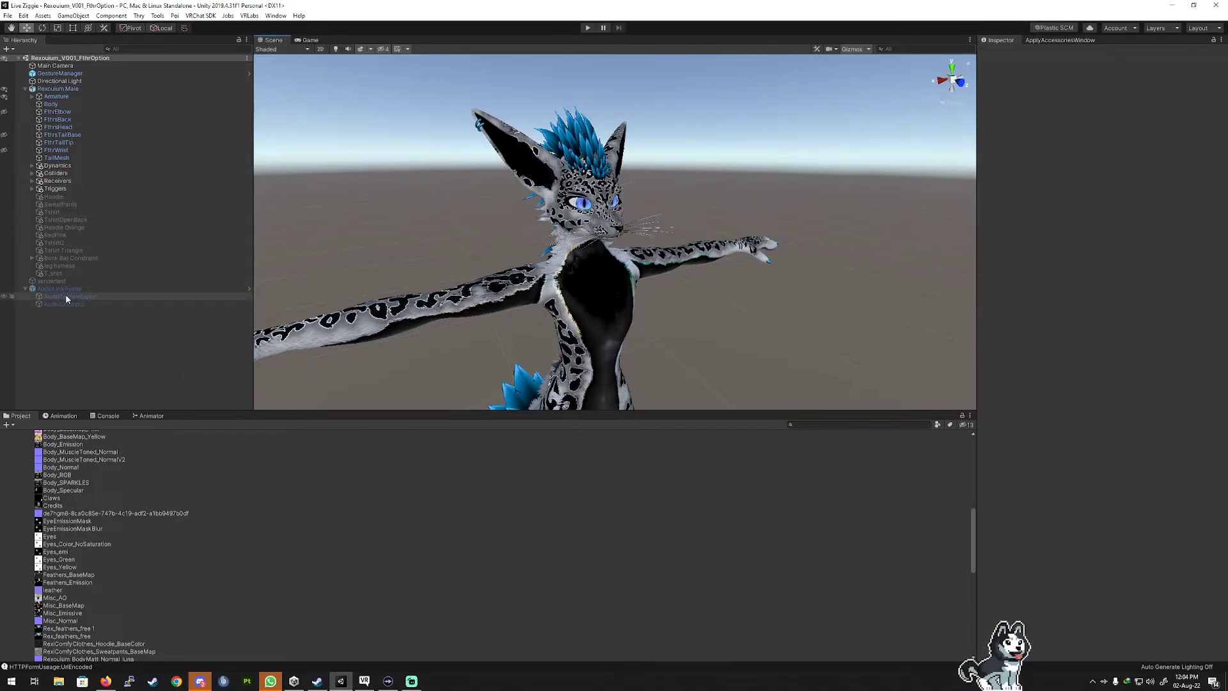
scroll(75, 528, up, 6)
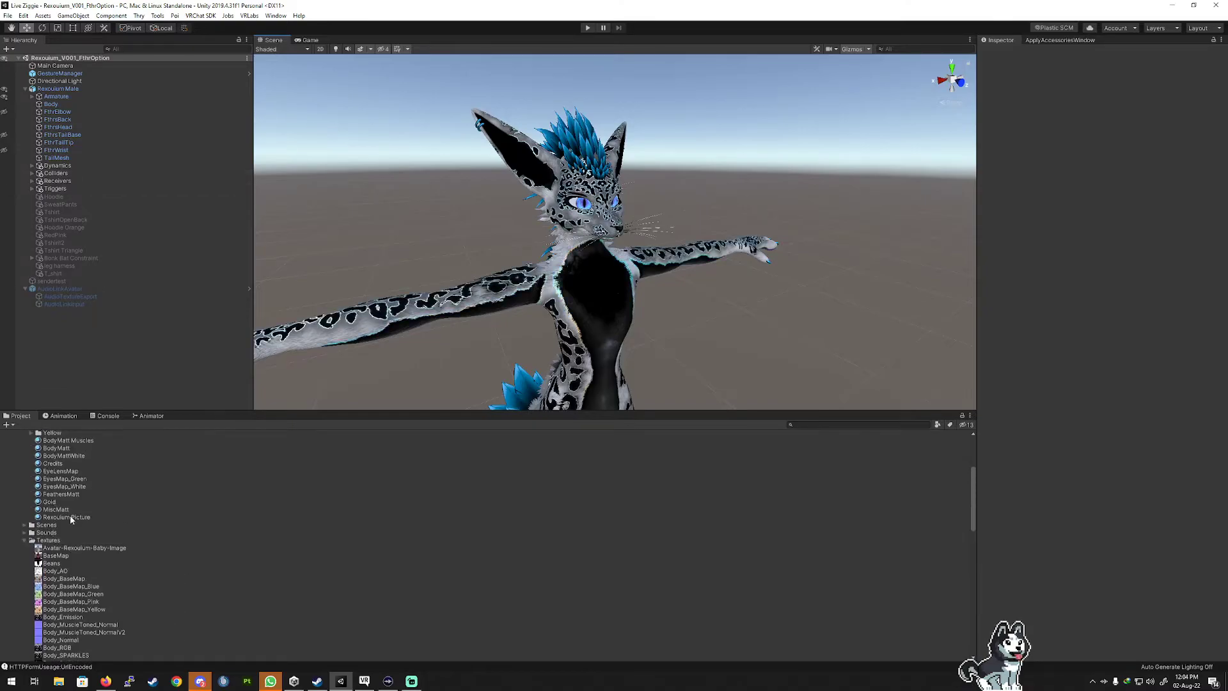
click(58, 510)
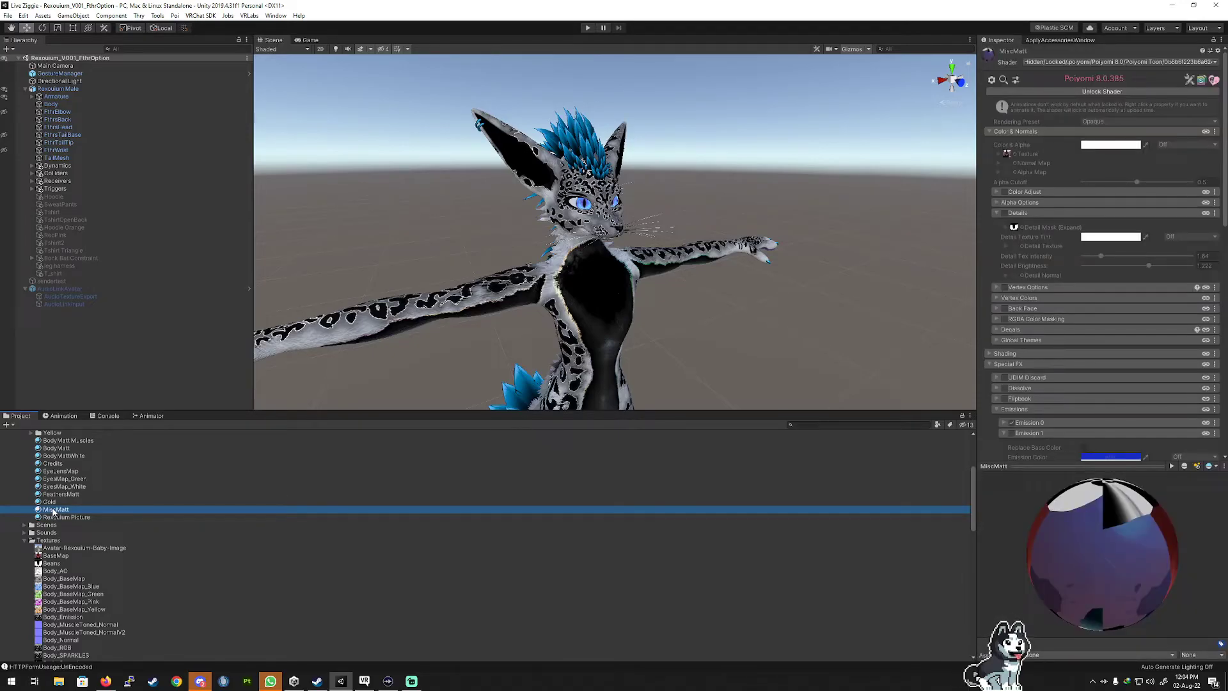
click(1104, 93)
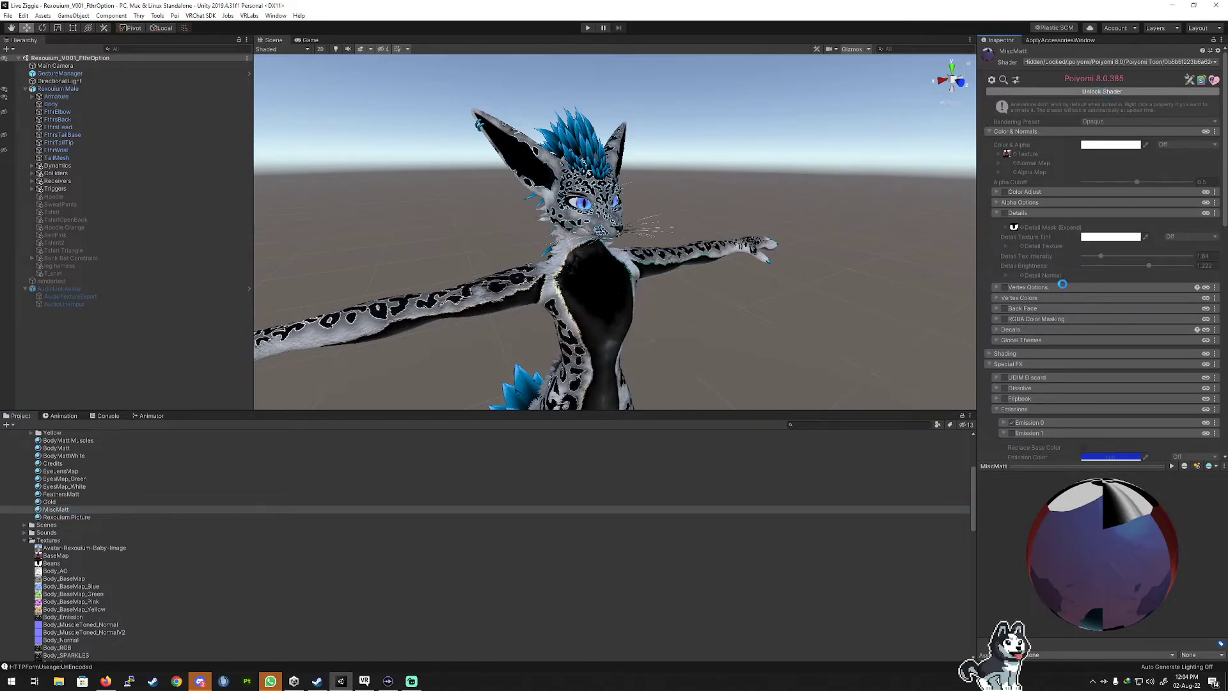
Examine MiscMatt's emission layers and its Shading section with the Matcap 1 settings.
scroll(1062, 283, down, 5)
scroll(1057, 317, down, 5)
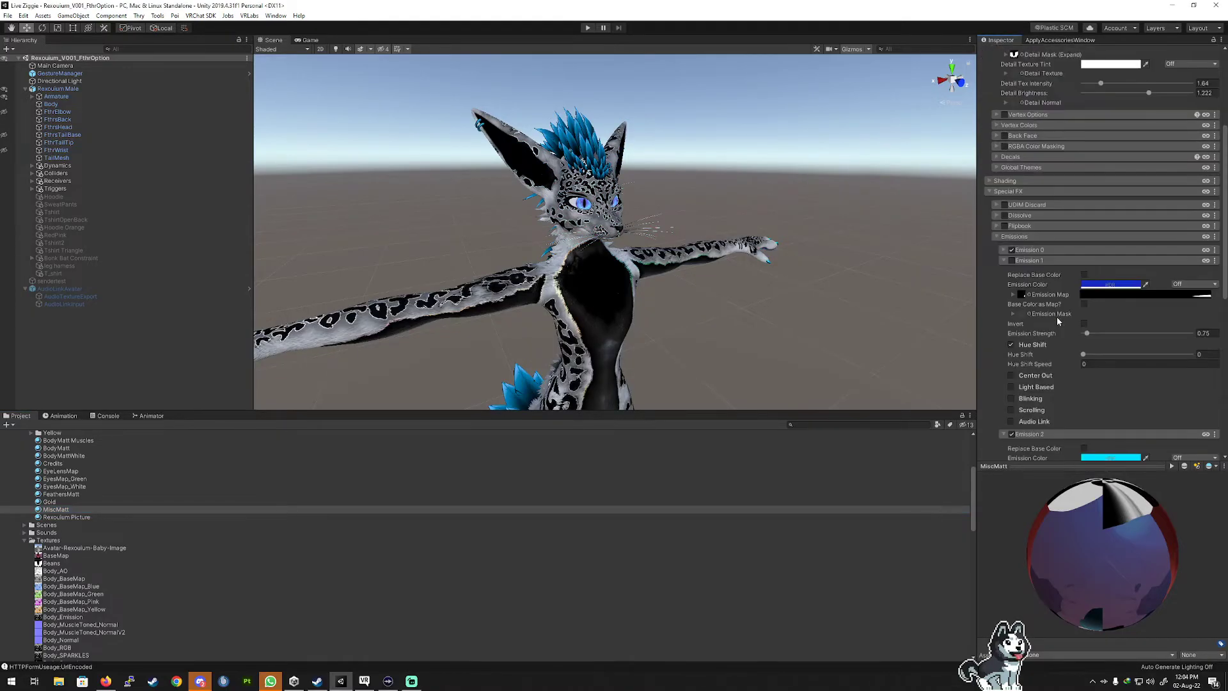
scroll(1009, 256, down, 5)
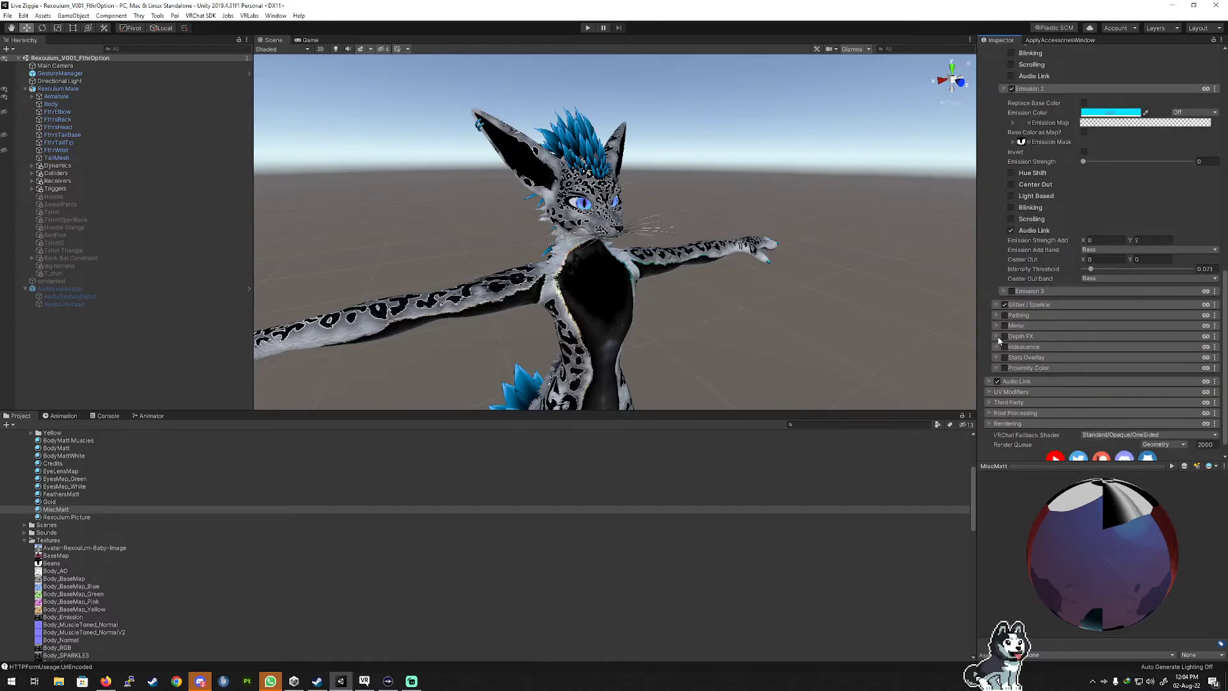
scroll(1023, 262, up, 7)
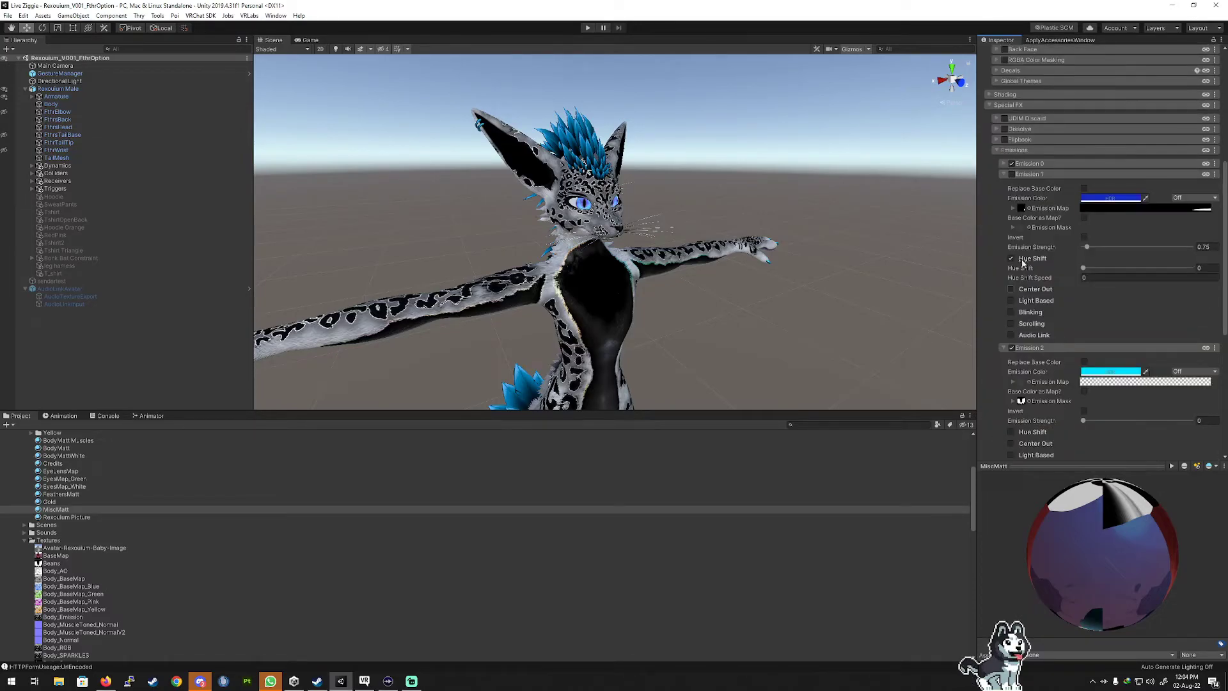
click(996, 151)
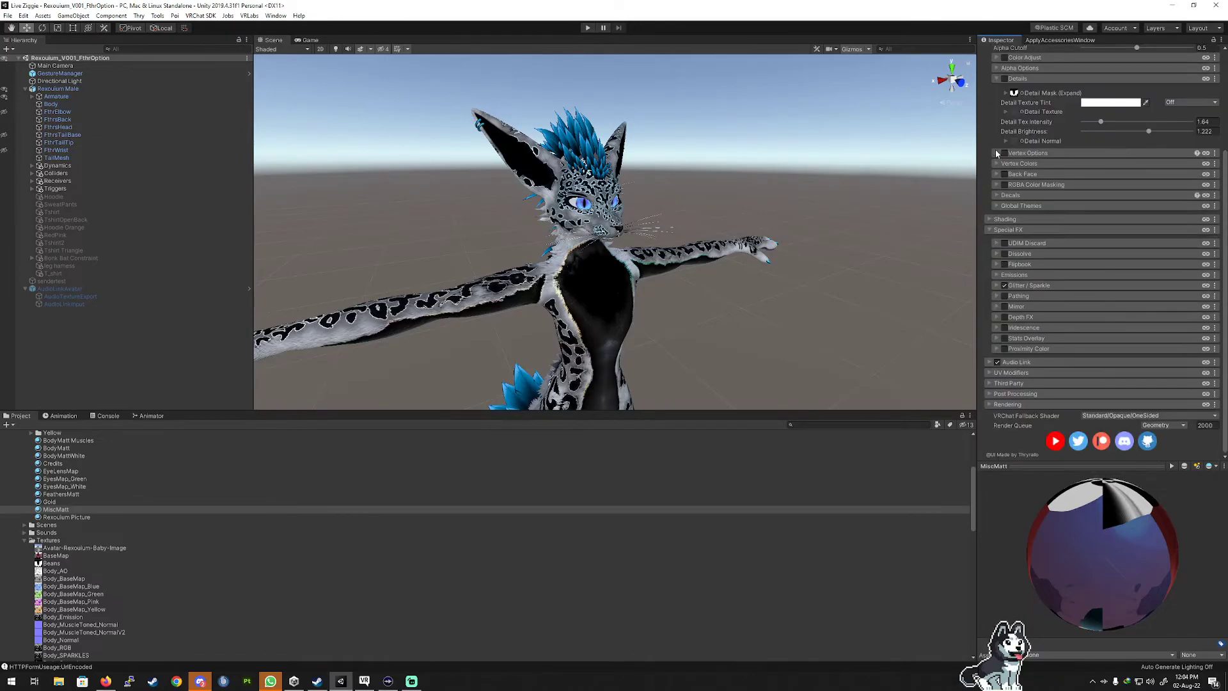
click(989, 219)
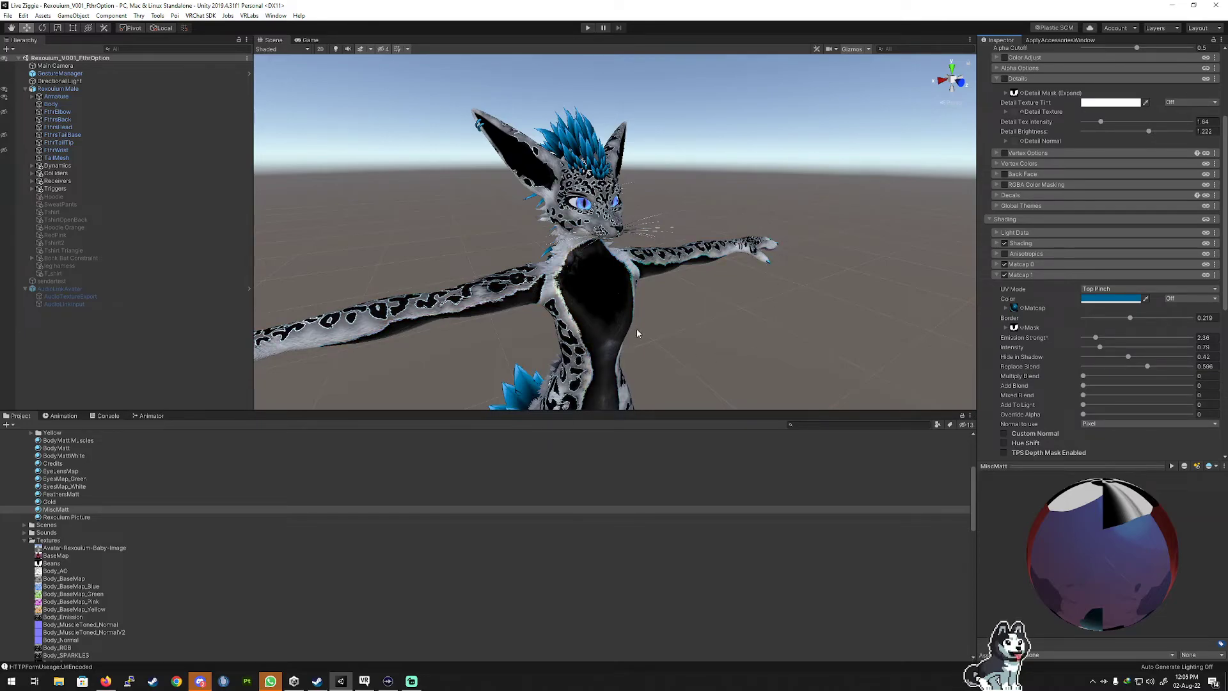
scroll(637, 334, down, 4)
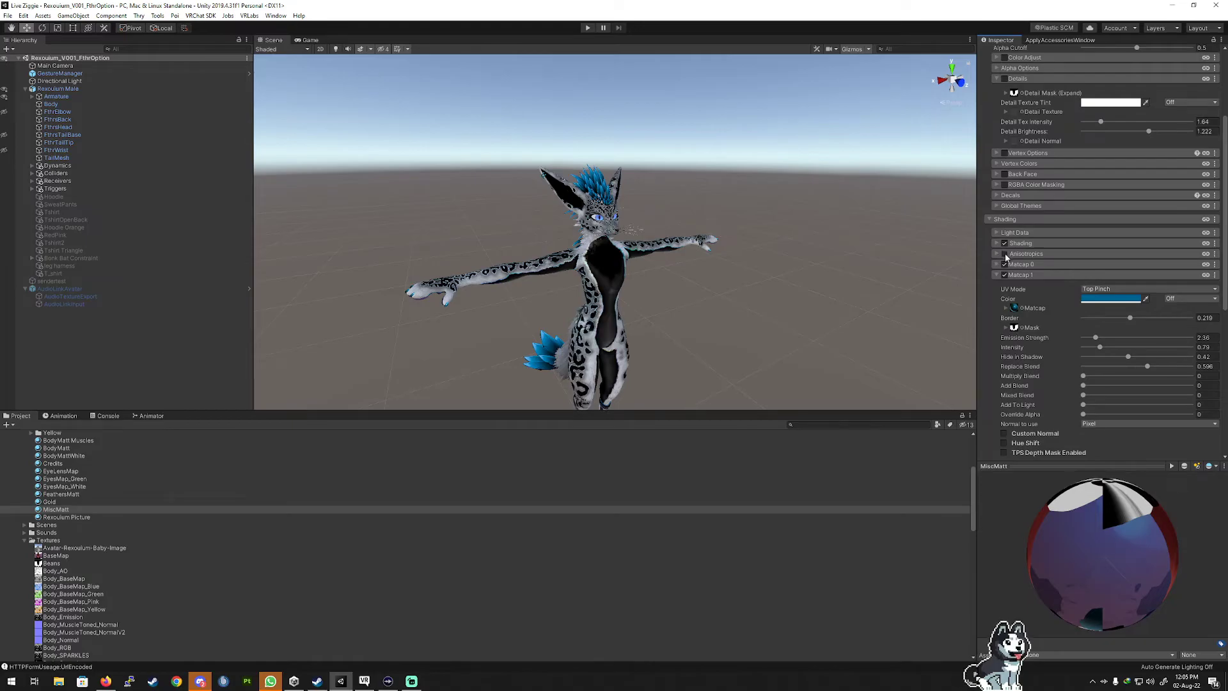
Expand MiscMatt's Emissions section and enable Audio Link for Emission 1.
scroll(1004, 265, down, 8)
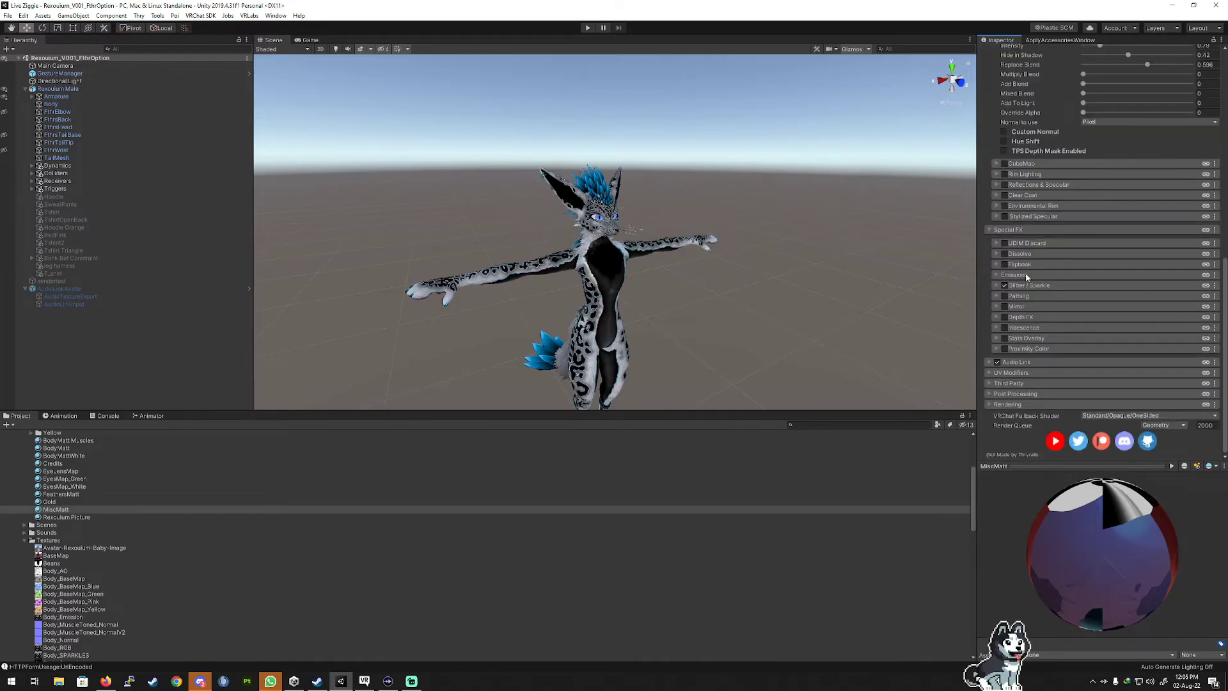
click(998, 275)
scroll(1023, 355, down, 10)
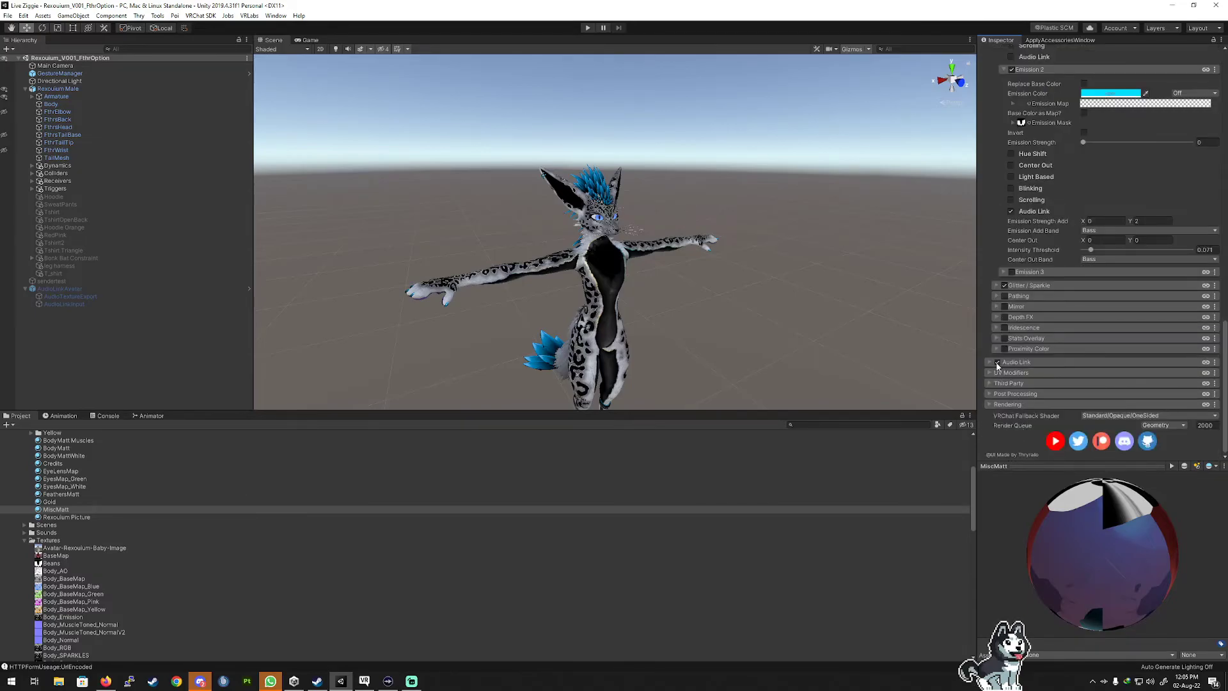
scroll(1011, 358, up, 9)
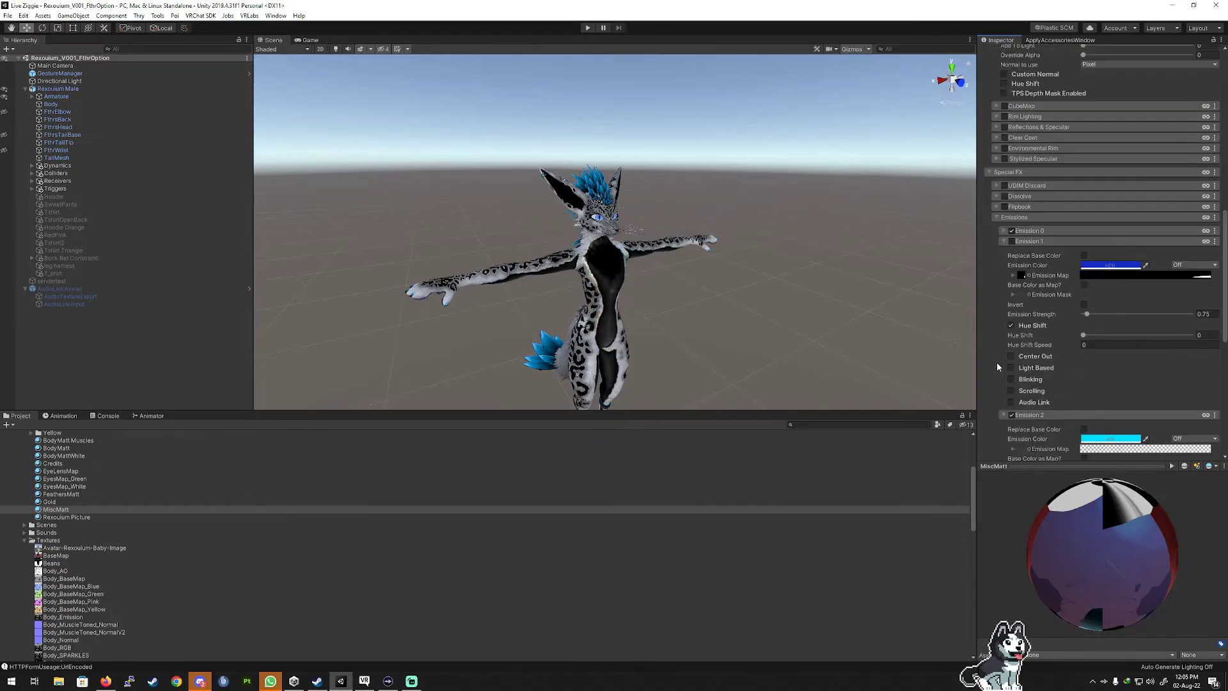
click(1011, 403)
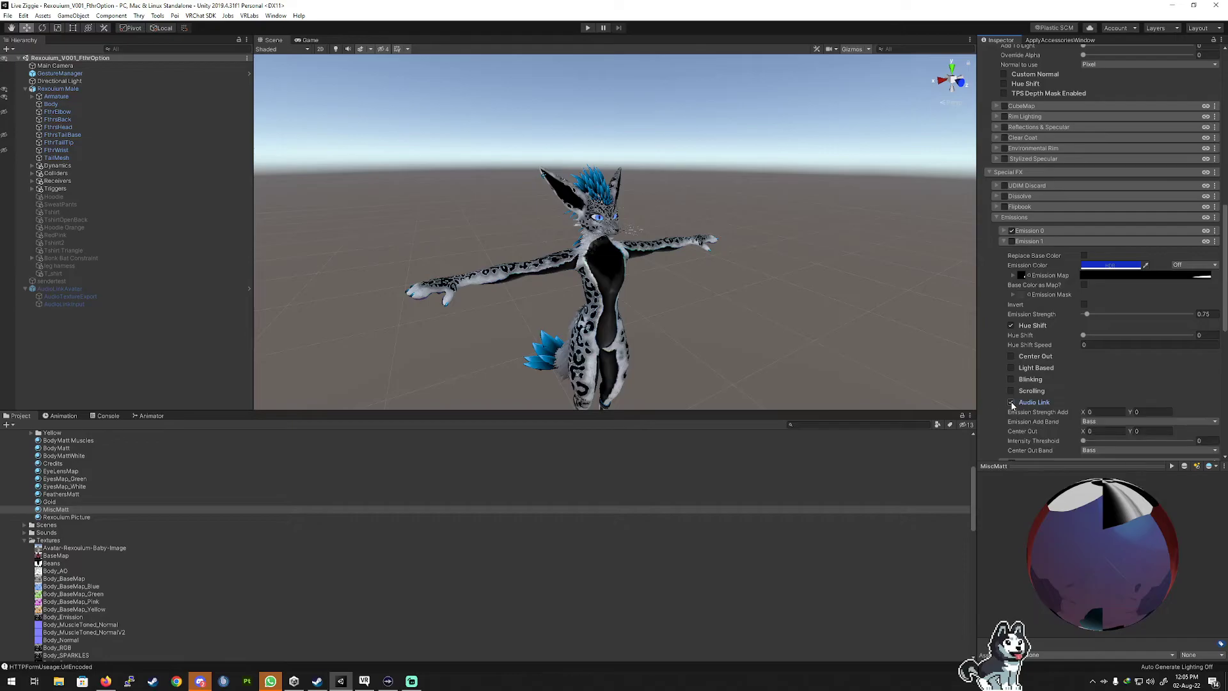
Check Emission 1's Audio Link band options, keep Bass, and set its emission strength to 0.84.
scroll(1065, 385, down, 2)
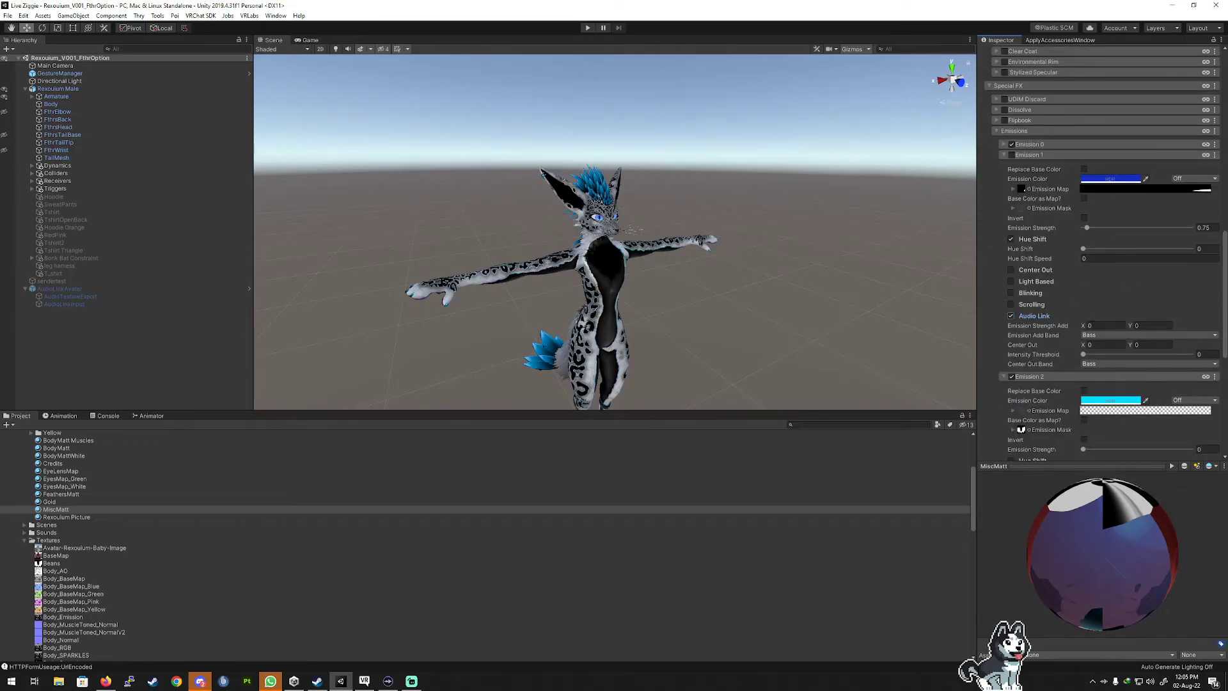
click(1118, 337)
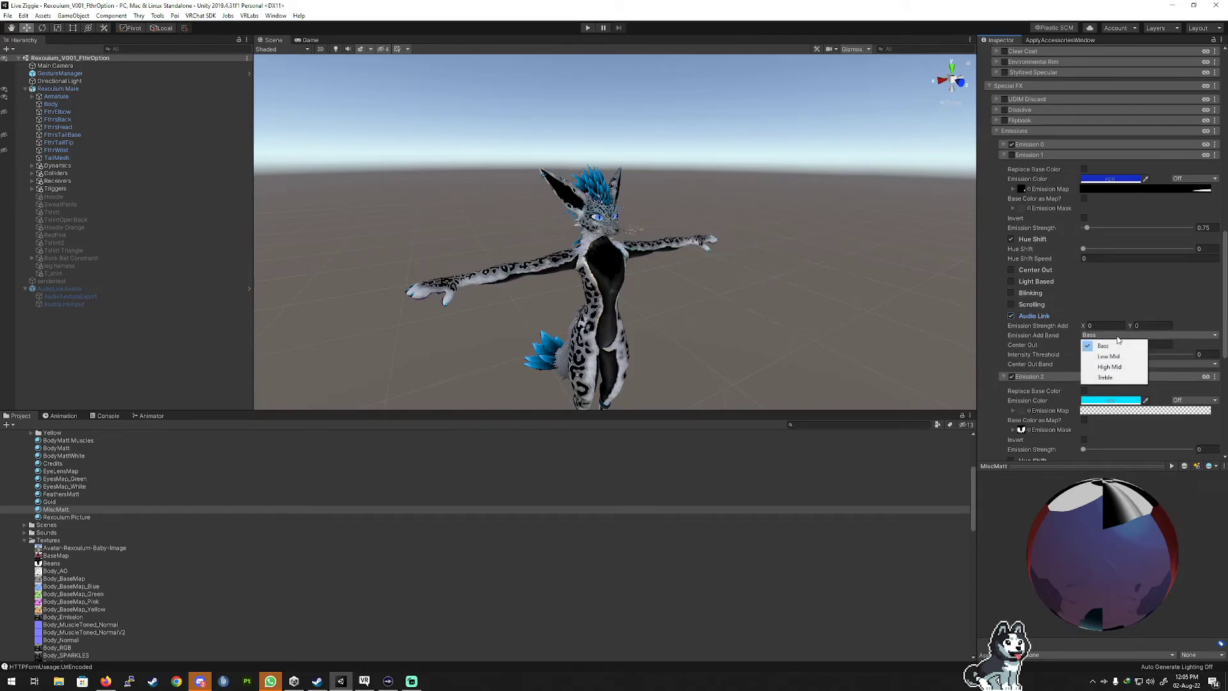
click(1128, 310)
click(1136, 326)
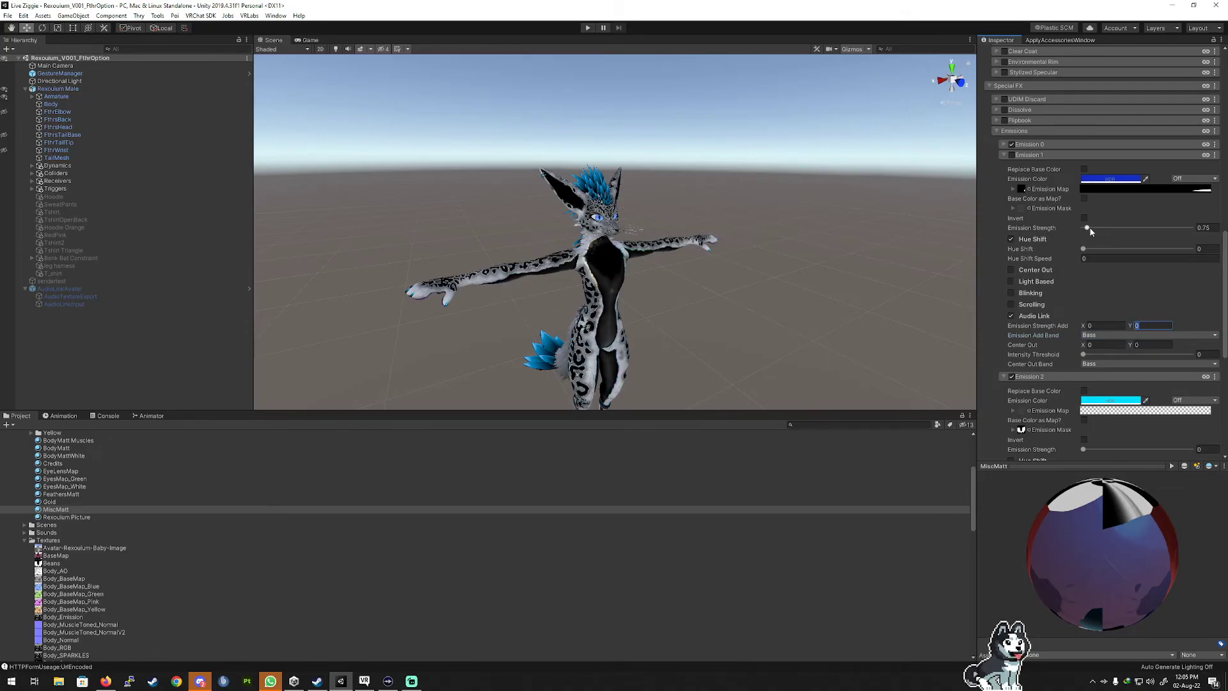
mouse_move(1087, 228)
mouse_down()
mouse_move(1137, 229)
mouse_move(1089, 242)
mouse_up()
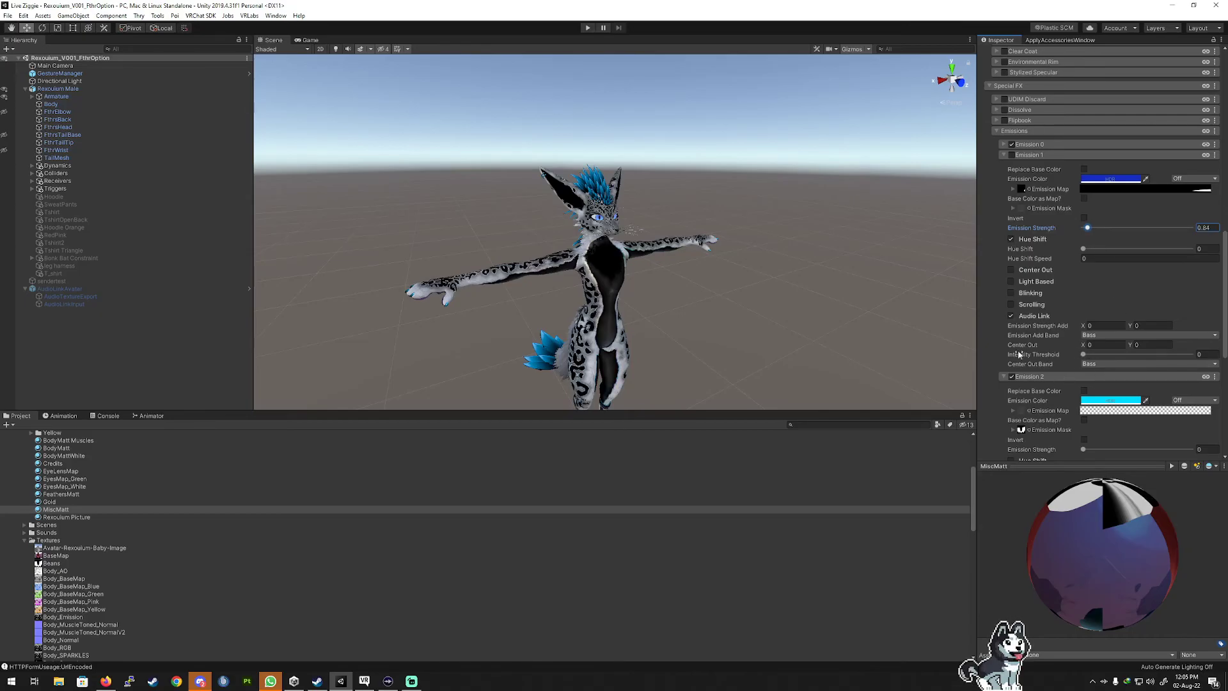
Turn Emission 1's Audio Link off and on again, and open its Center Out Y value for editing.
click(1012, 316)
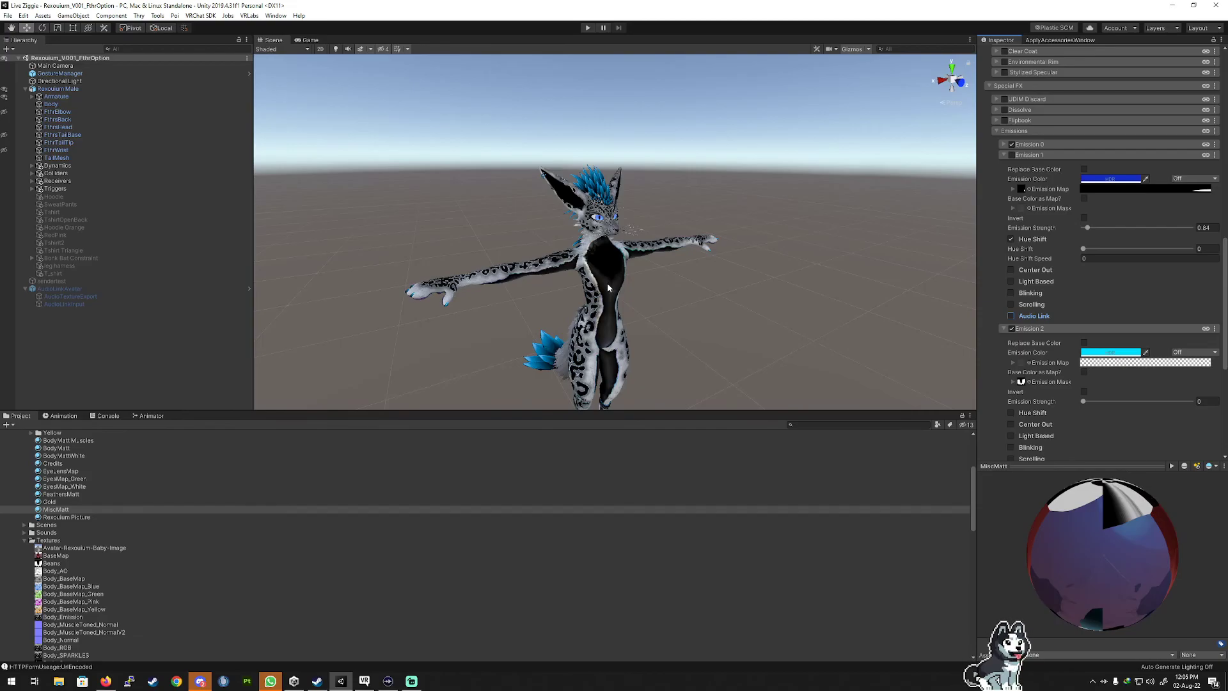
click(1012, 316)
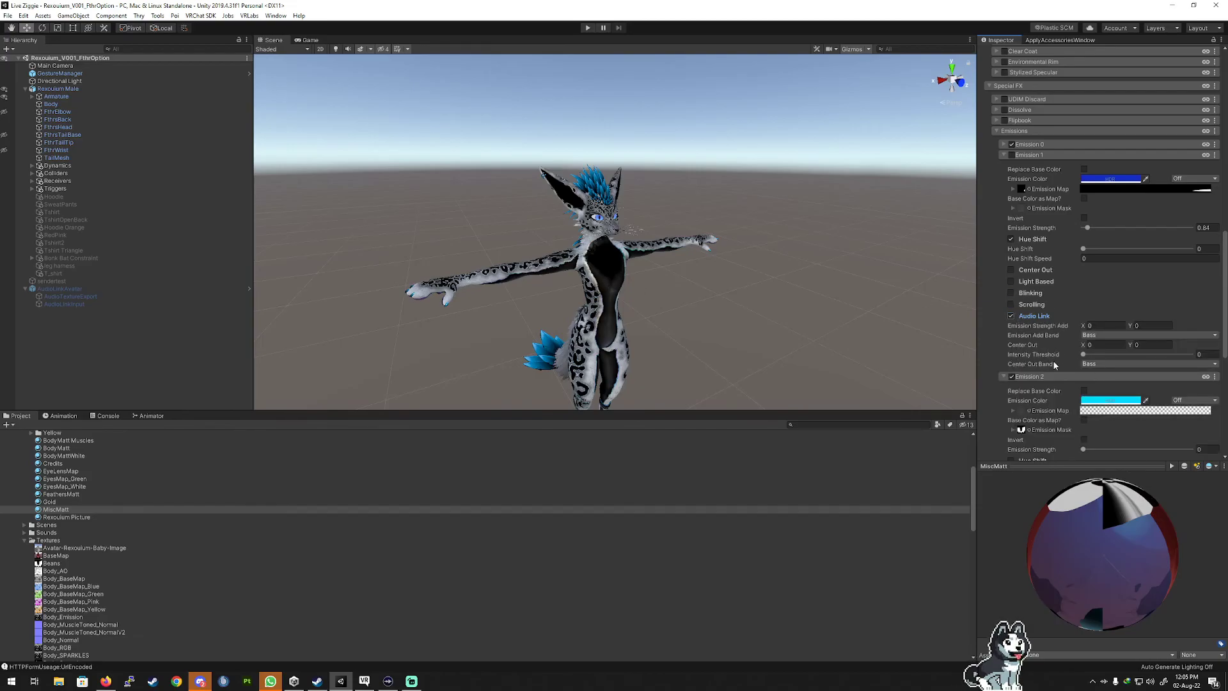
click(1137, 345)
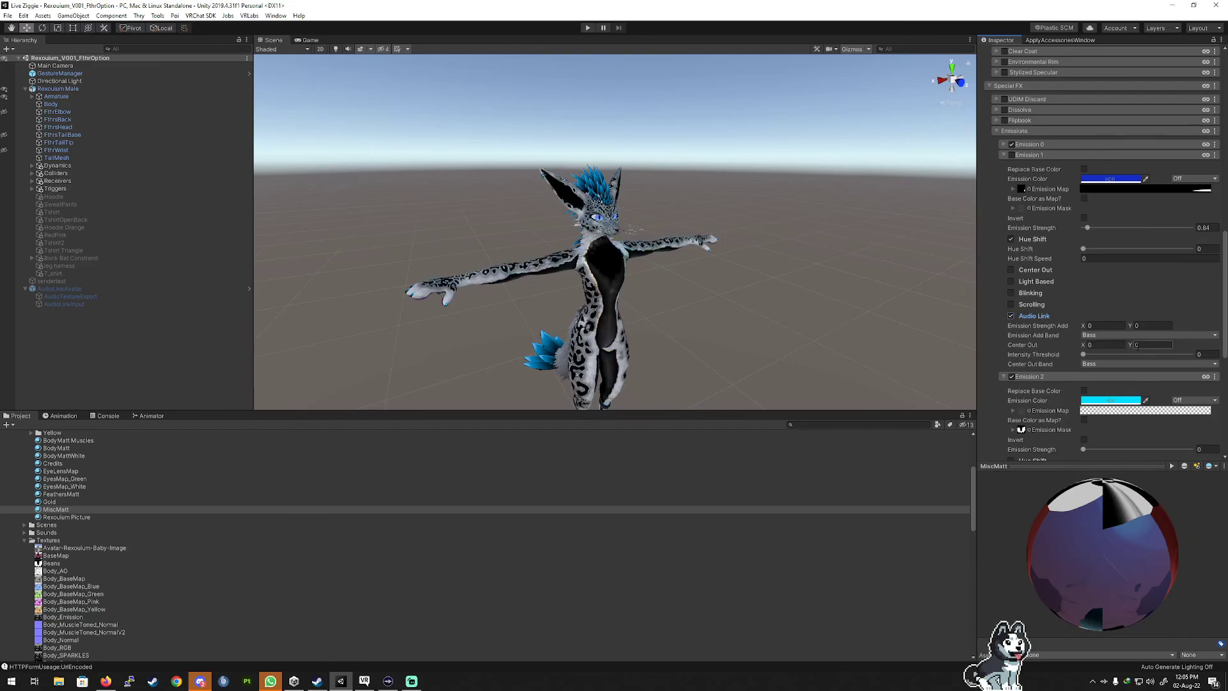